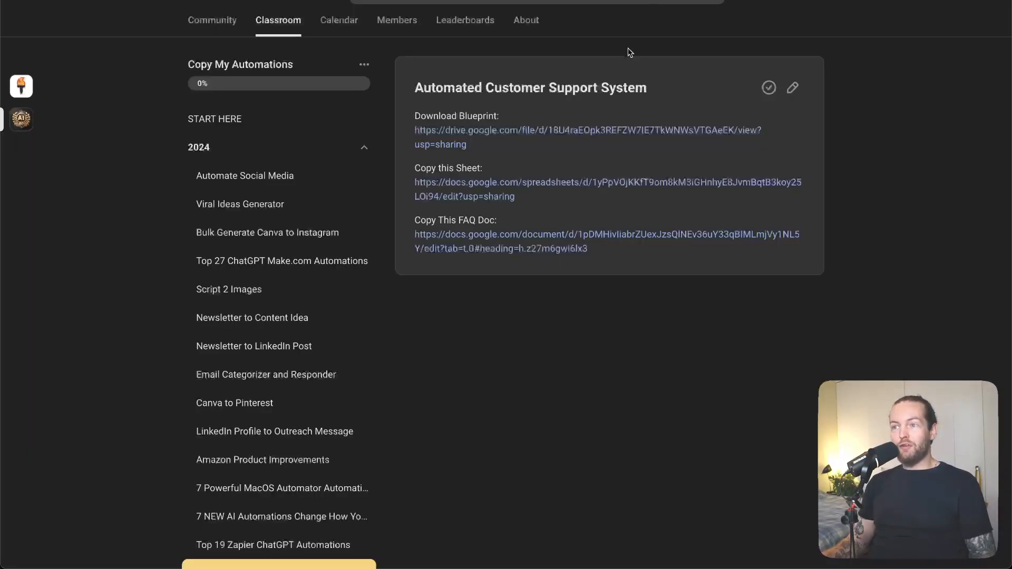
pyautogui.scroll(1, 671, 261)
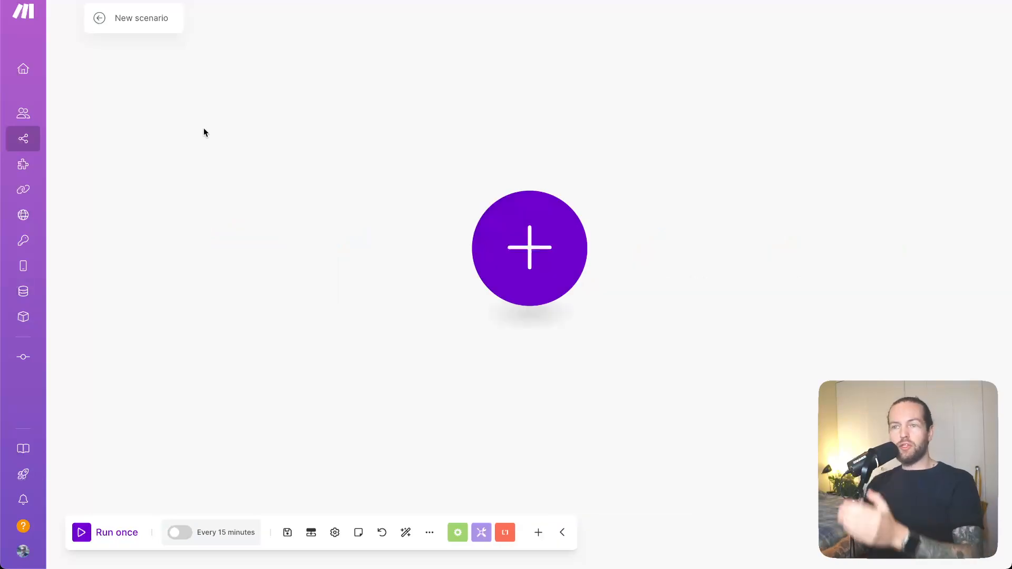
# Add the Email app's Watch Emails module as the trigger of the new scenario
pyautogui.click(523, 259)
pyautogui.write('W')
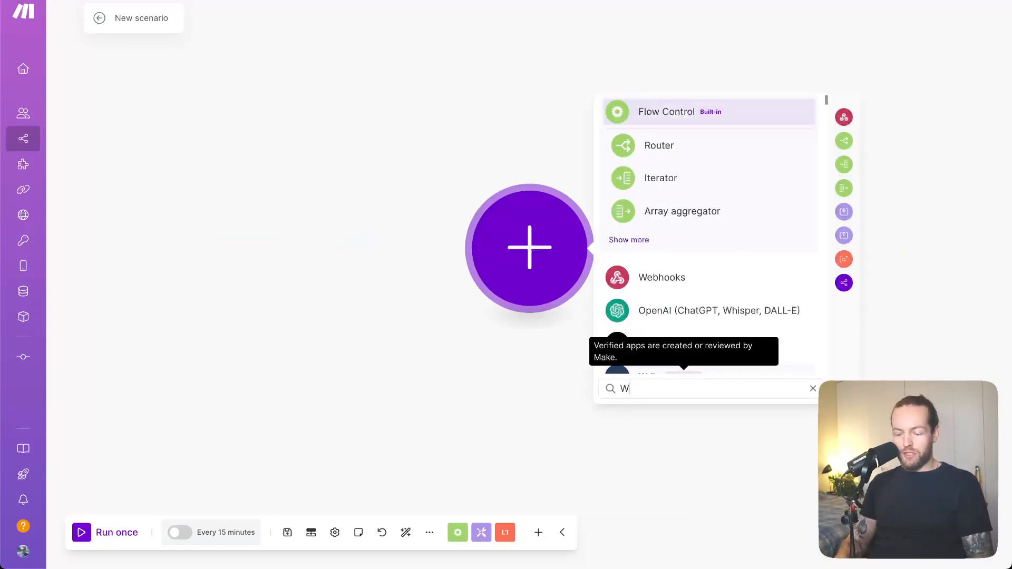
pyautogui.write('atch email')
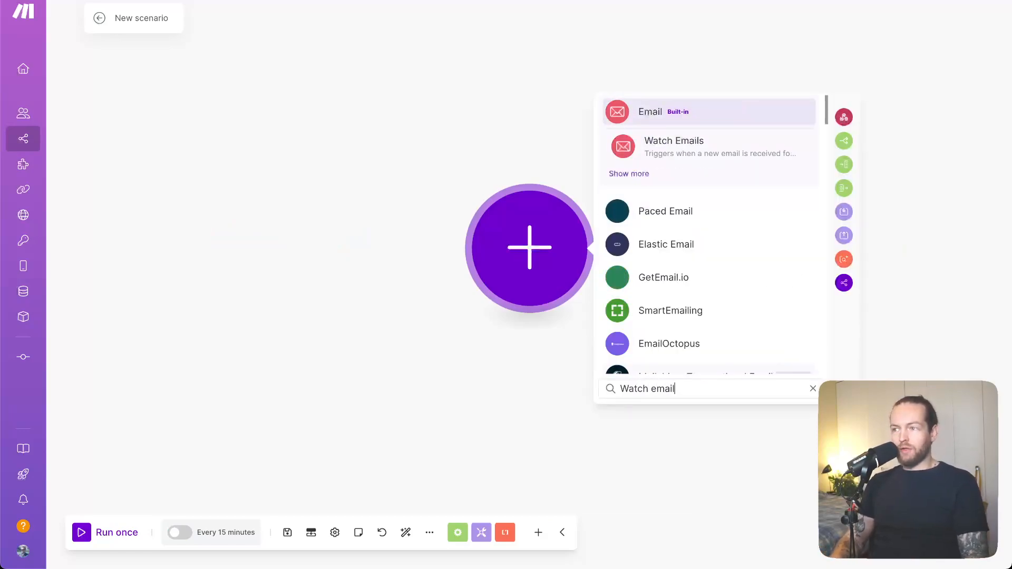
pyautogui.click(738, 159)
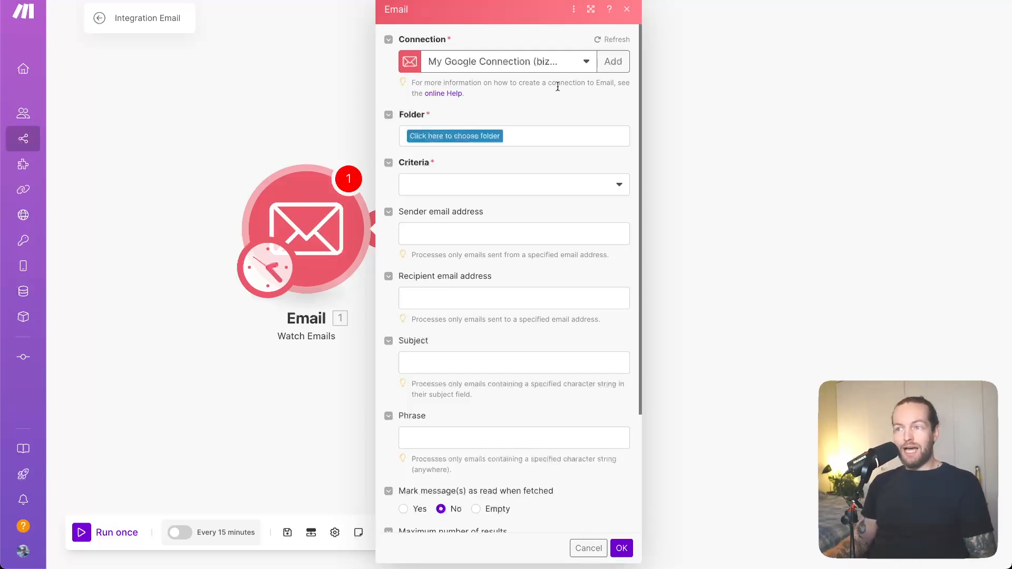
# Set the email trigger to the Microsoft SMTP/IMAP connection, the Customer Support folder and the All emails criteria
pyautogui.click(586, 70)
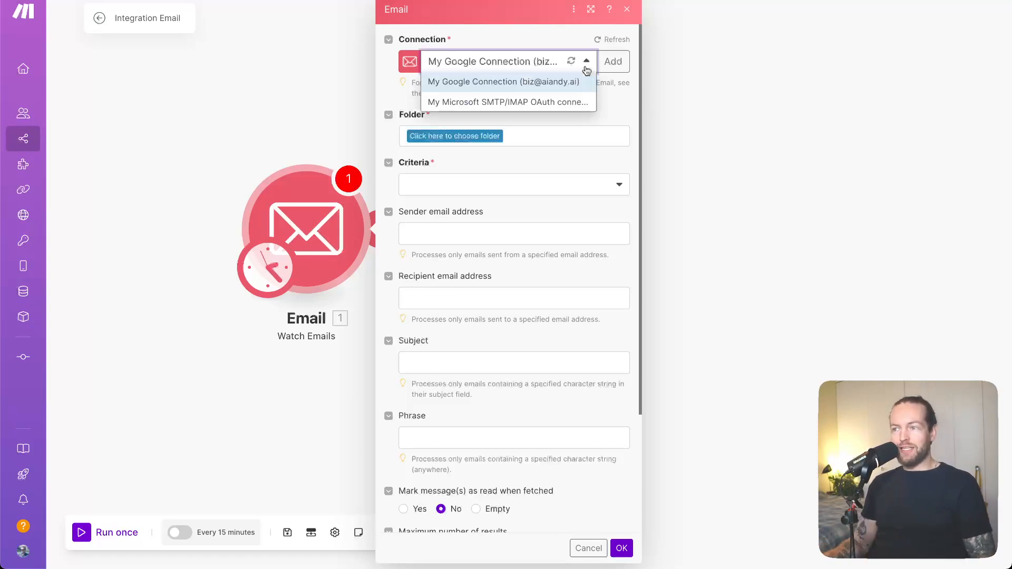
pyautogui.click(549, 102)
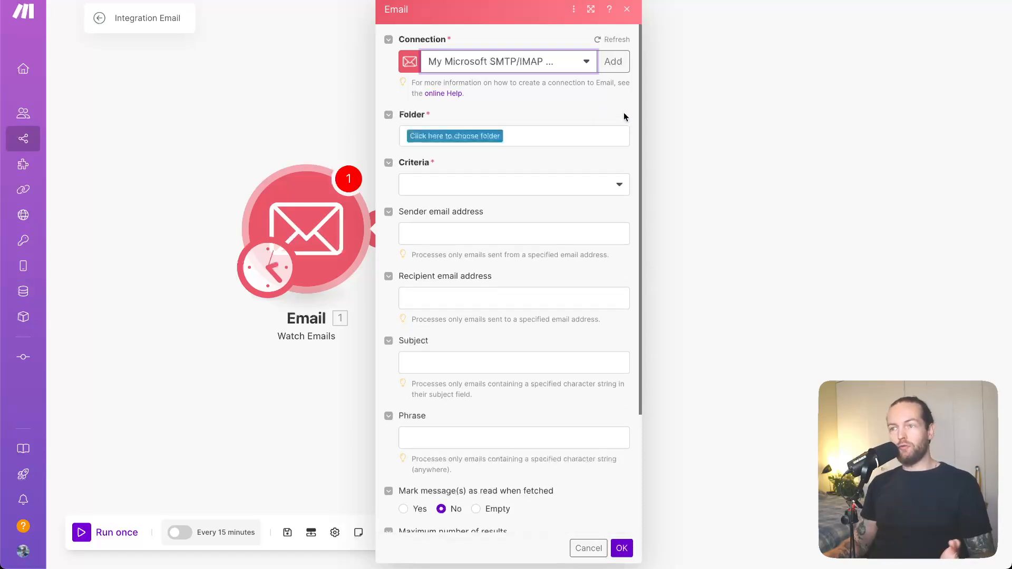
pyautogui.click(433, 138)
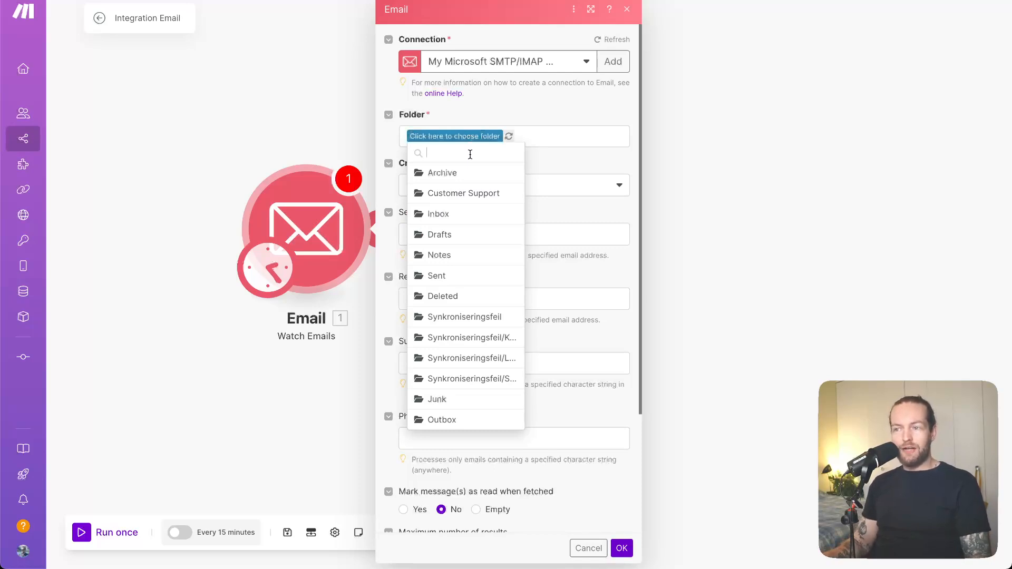
pyautogui.click(477, 194)
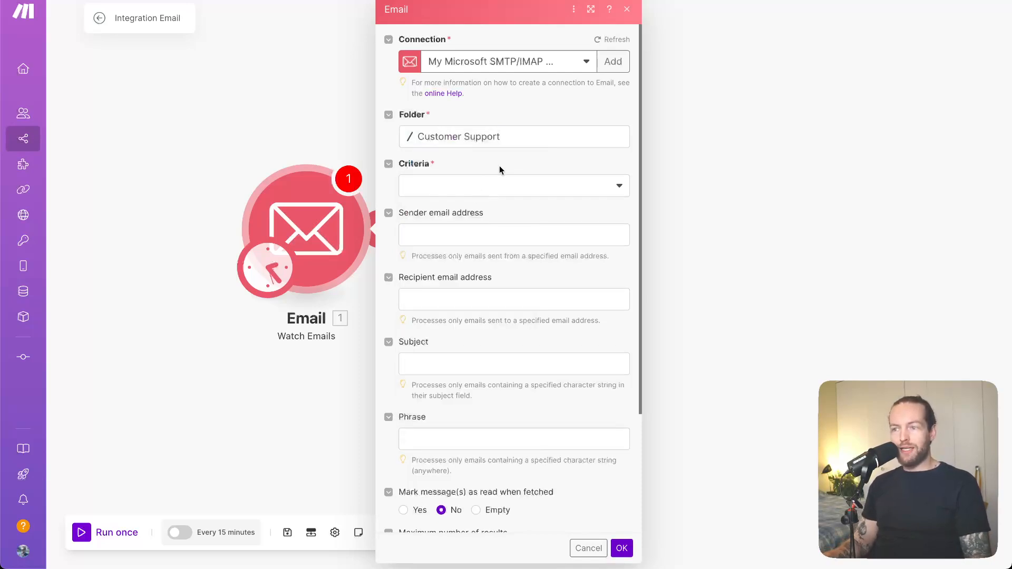
pyautogui.click(496, 193)
pyautogui.click(438, 209)
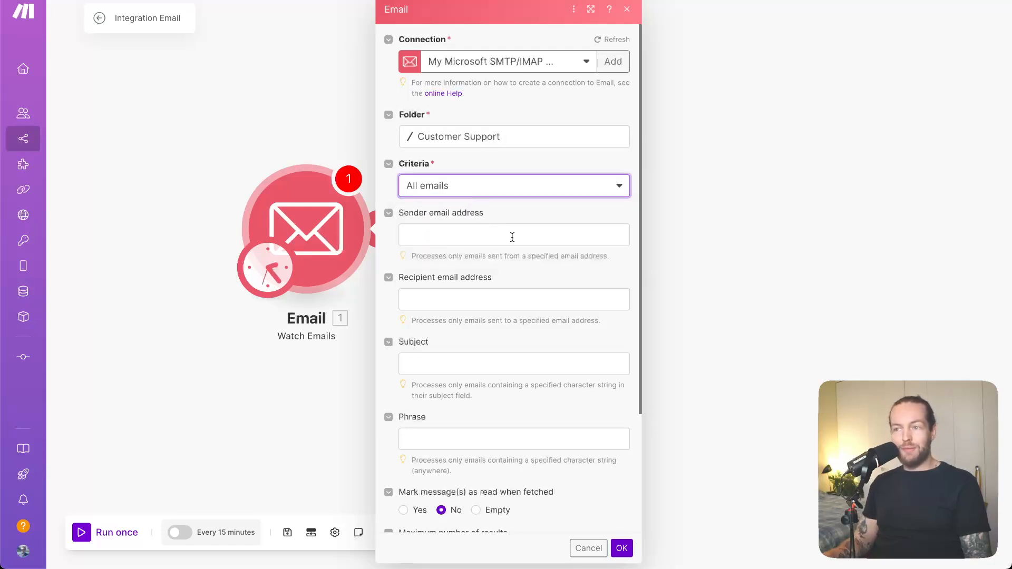
# Restrict the watched emails to those with "Support" in the subject
pyautogui.scroll(-3, 512, 237)
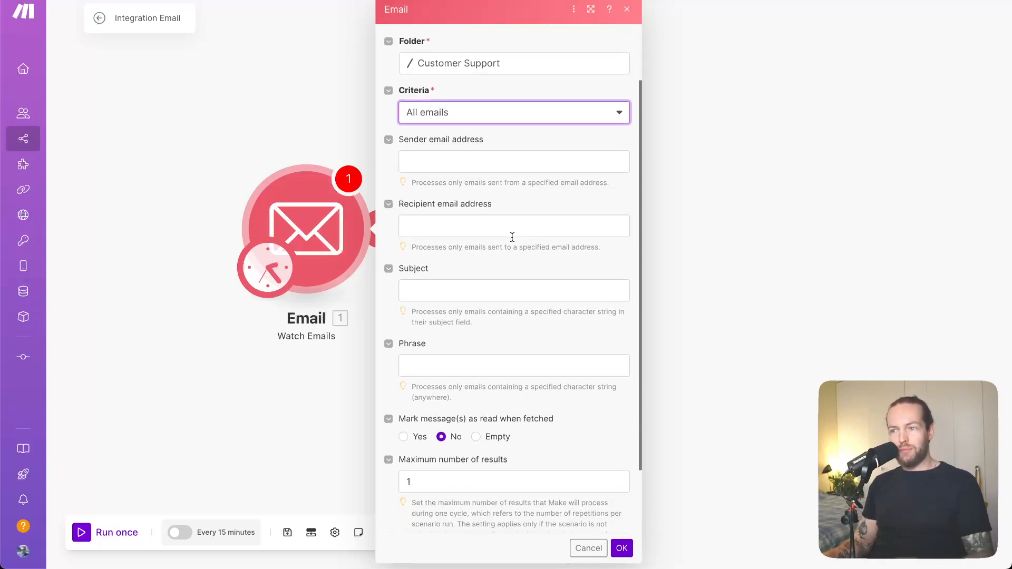
pyautogui.scroll(-2, 512, 237)
pyautogui.click(512, 237)
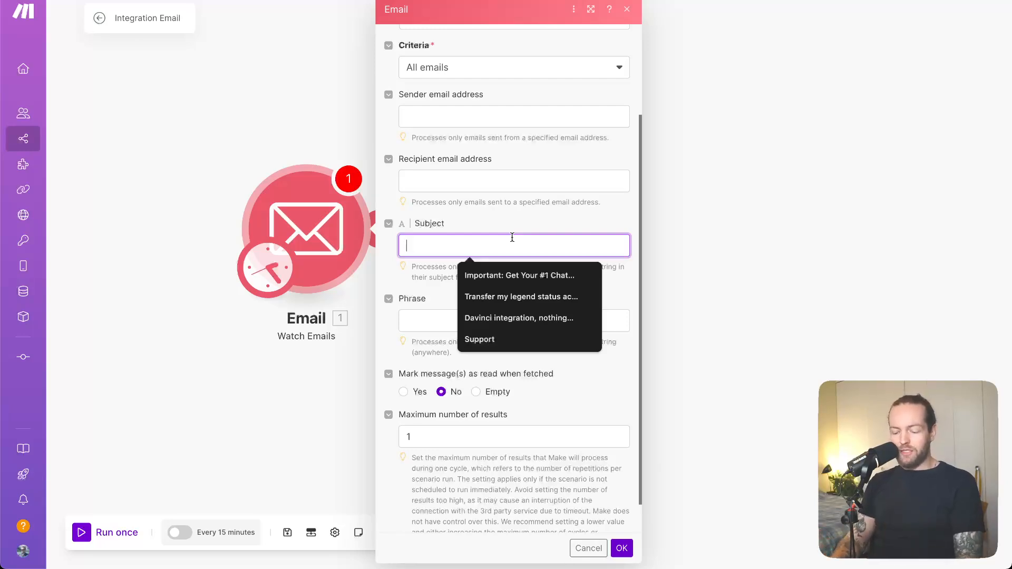
pyautogui.write('S')
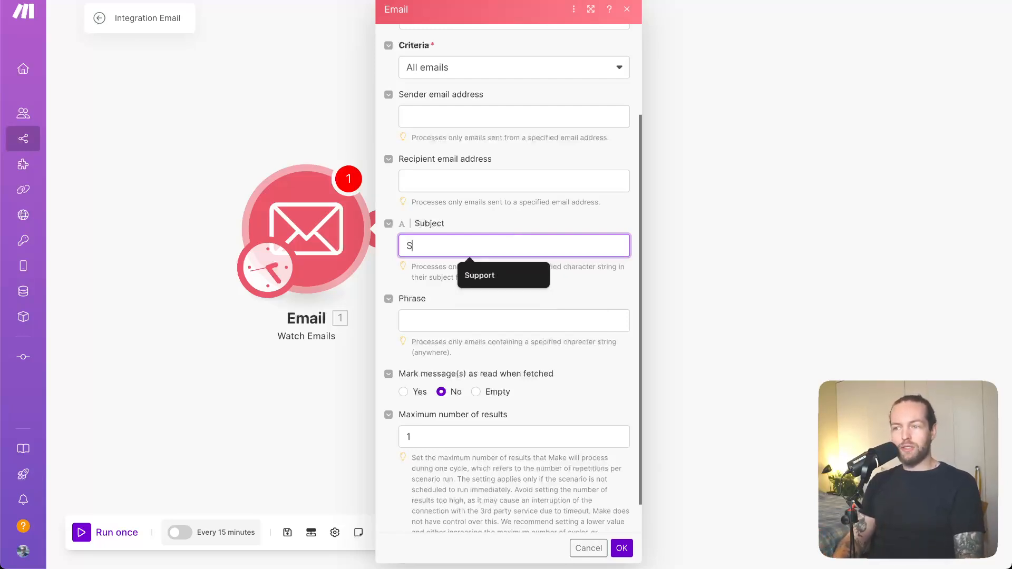
pyautogui.write('upport')
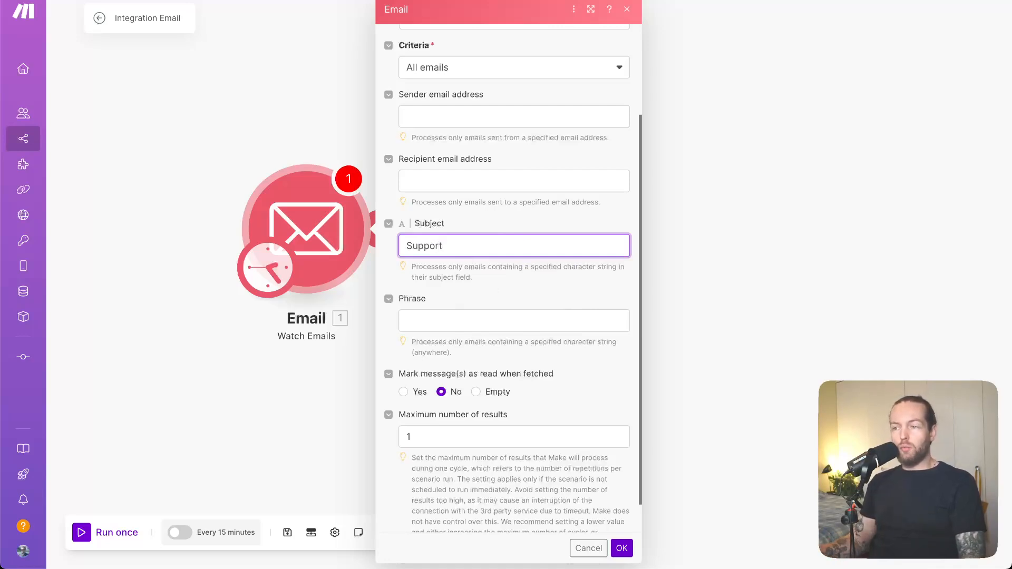
pyautogui.click(555, 275)
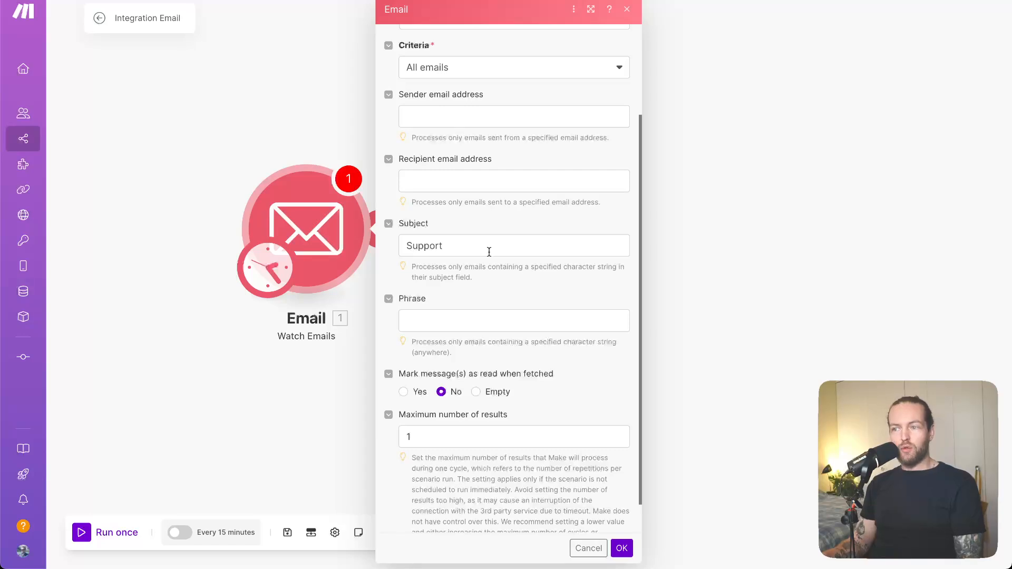
# Save the Watch Emails settings with the recipient filter empty and a maximum of 1 result
pyautogui.click(482, 176)
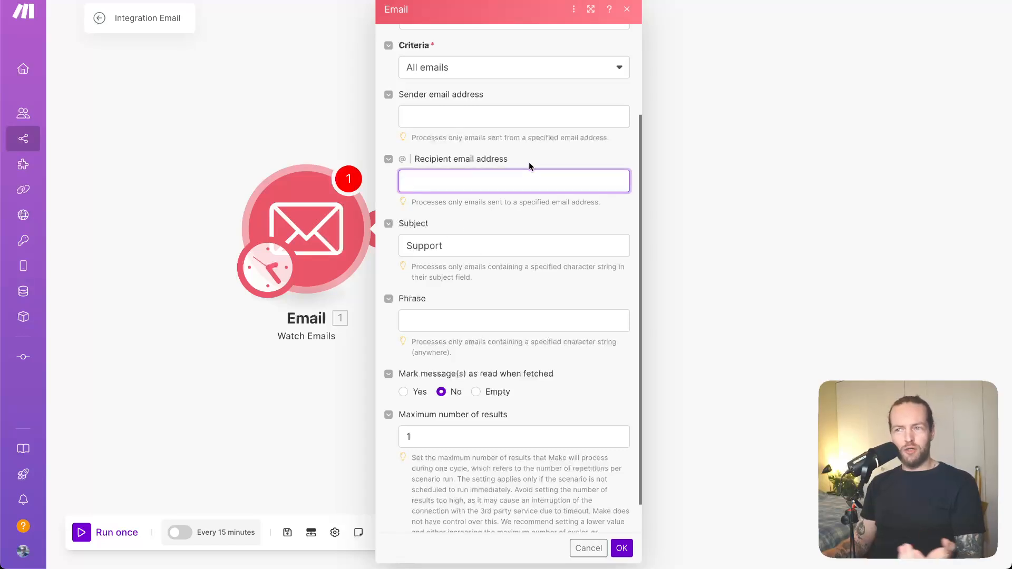
pyautogui.scroll(-1, 529, 163)
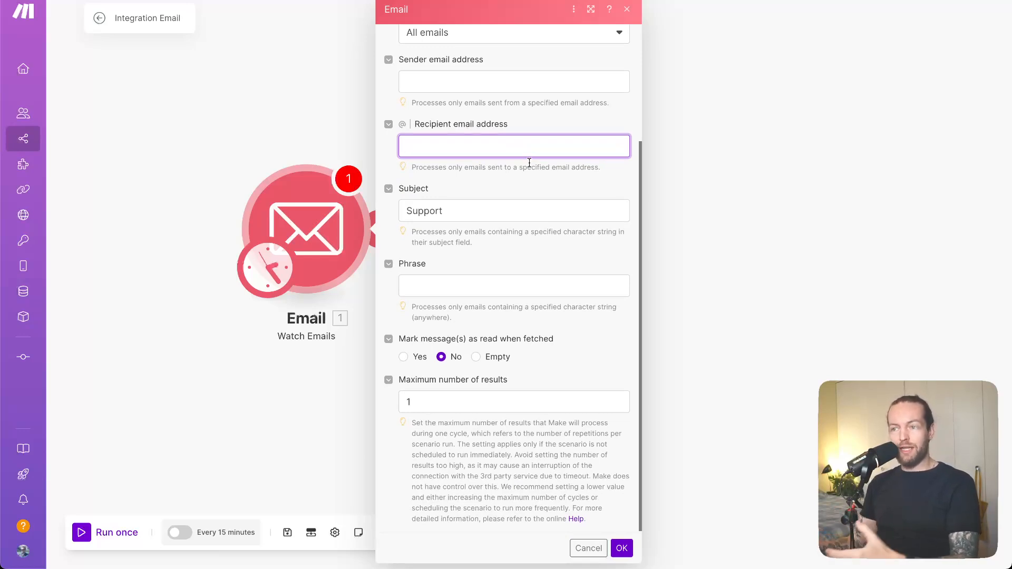
pyautogui.click(529, 163)
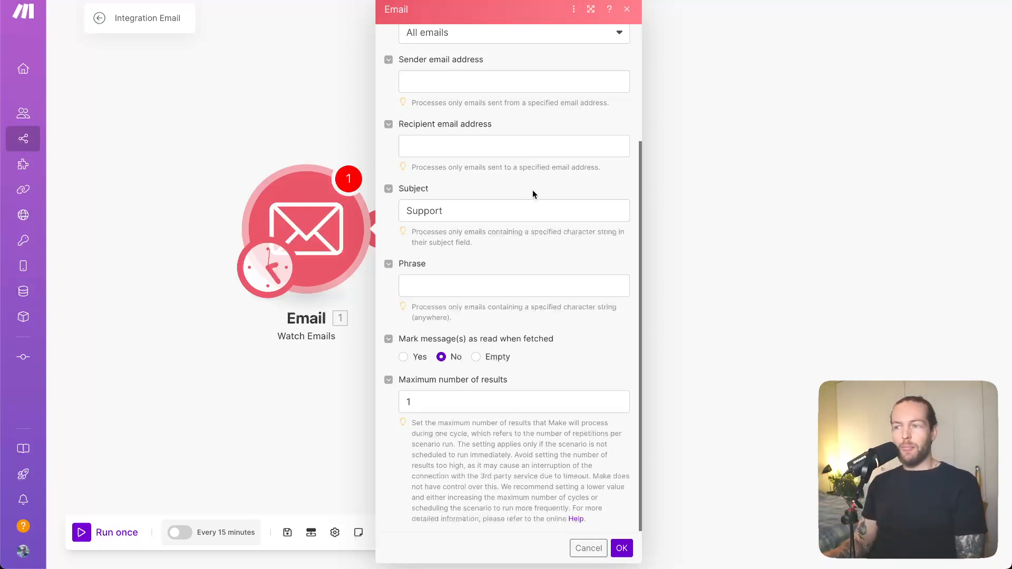
pyautogui.scroll(-1, 532, 190)
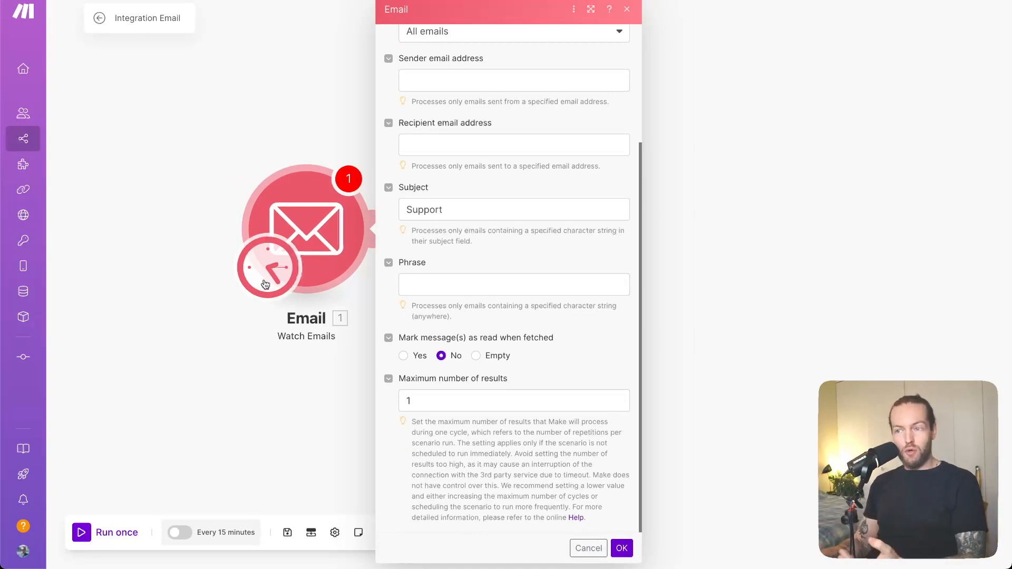
pyautogui.click(489, 406)
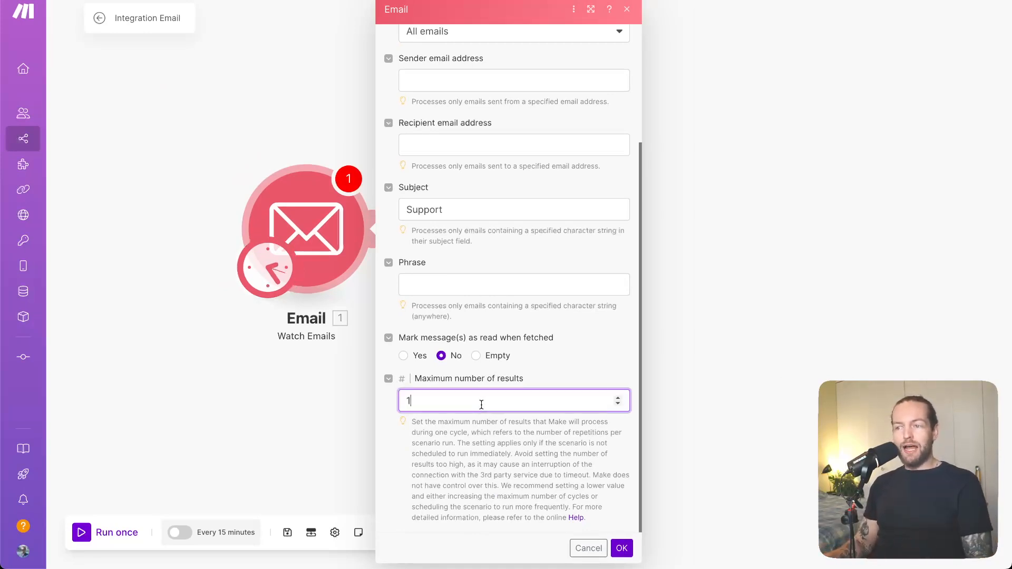
pyautogui.click(622, 548)
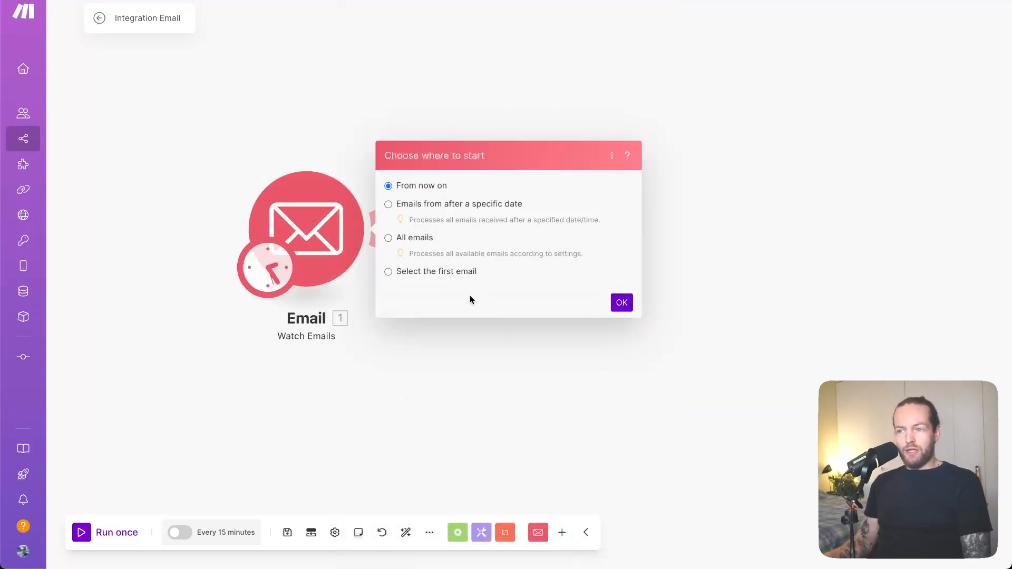
# Choose the Support email from 11/25/2024 4:44 PM as the first email to process
pyautogui.click(435, 271)
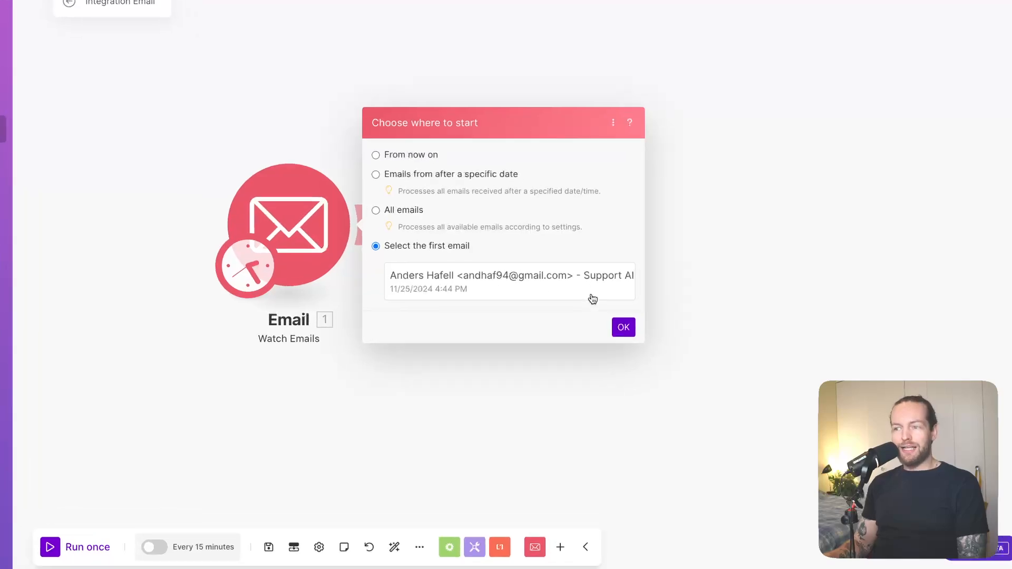
pyautogui.click(592, 298)
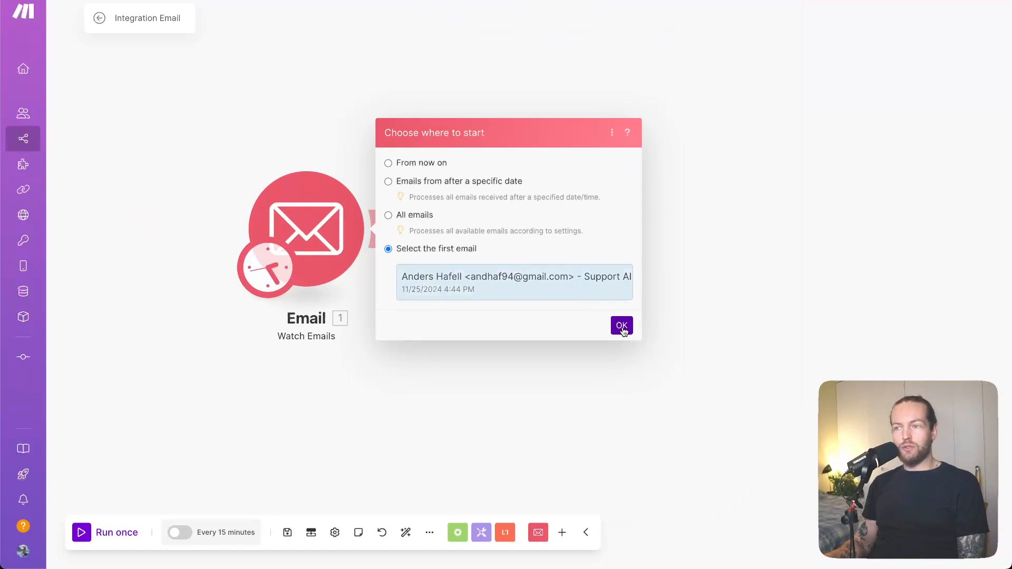
pyautogui.click(622, 326)
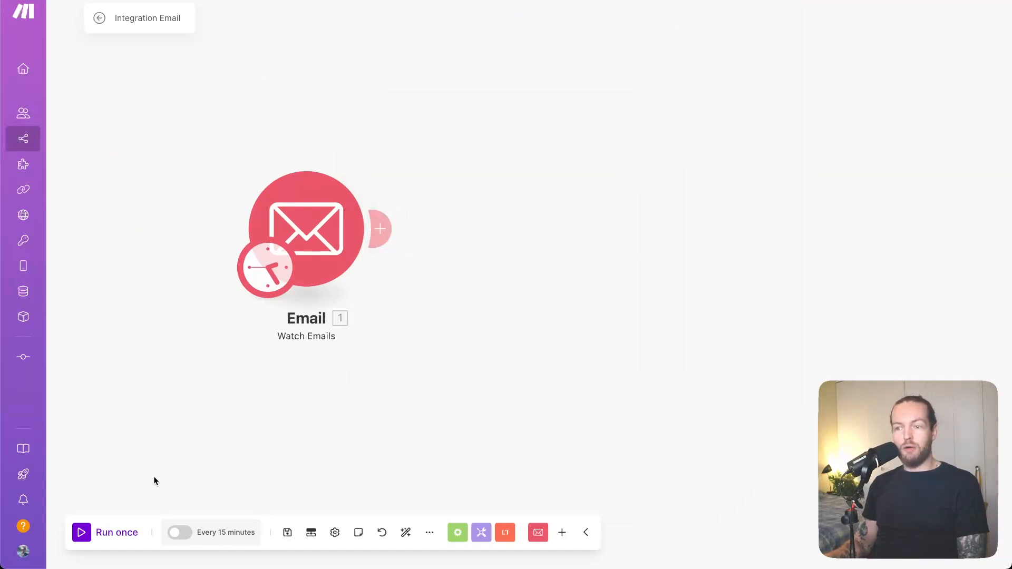
# Run the scenario once and examine the text content of the fetched email in the module's output
pyautogui.click(117, 530)
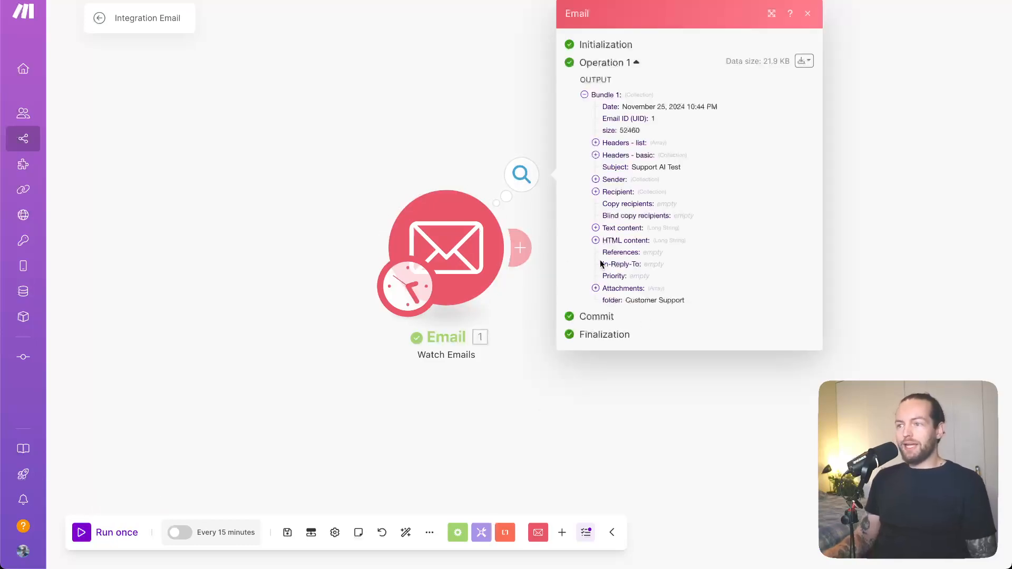
pyautogui.click(596, 227)
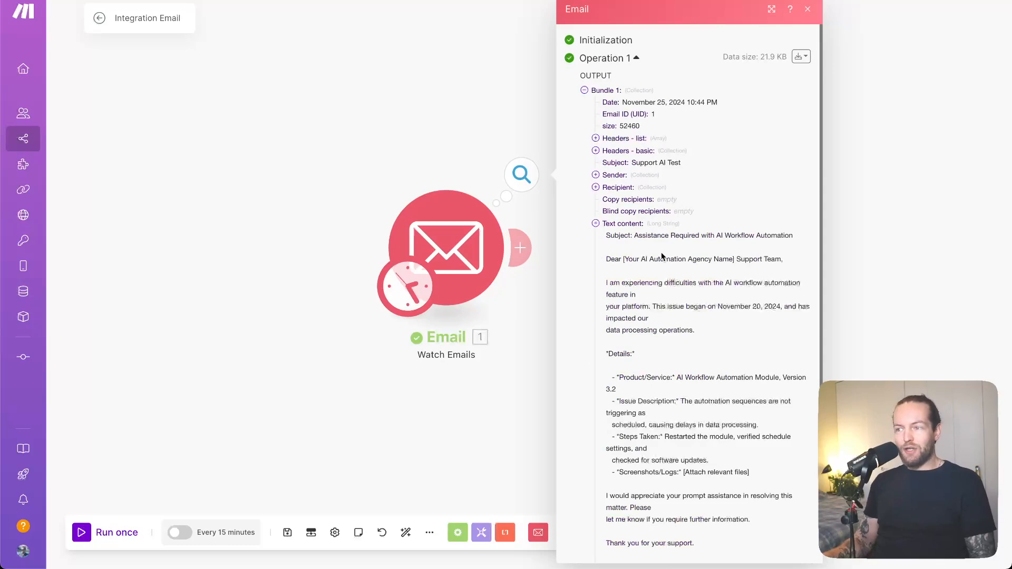
pyautogui.scroll(-3, 792, 314)
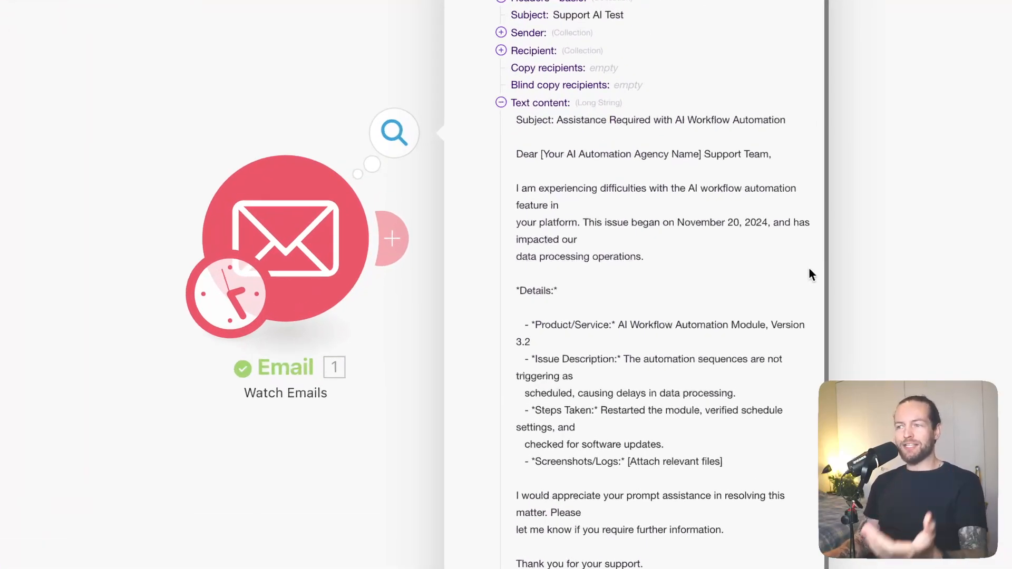
pyautogui.scroll(-2, 809, 269)
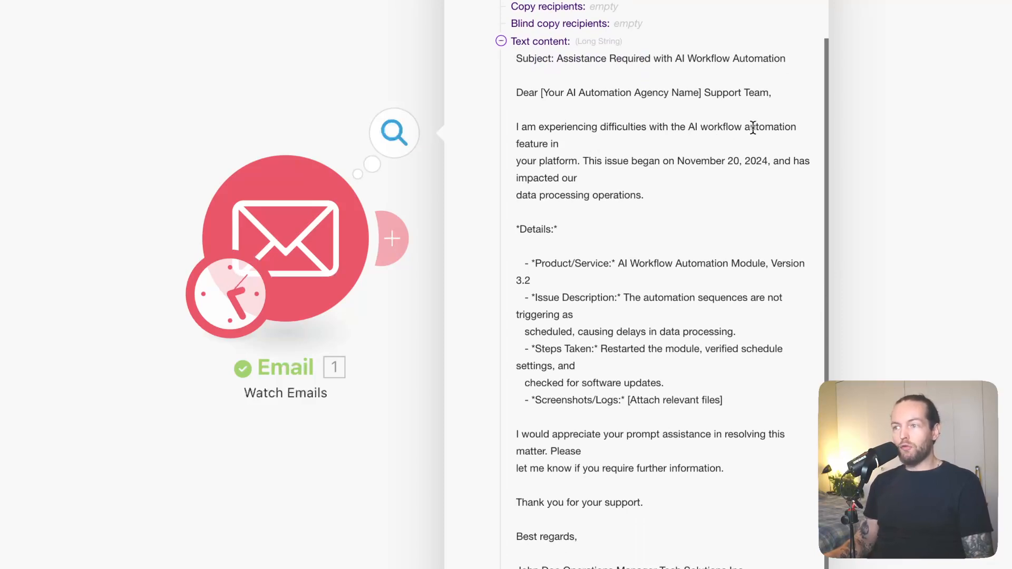
pyautogui.scroll(-3, 726, 242)
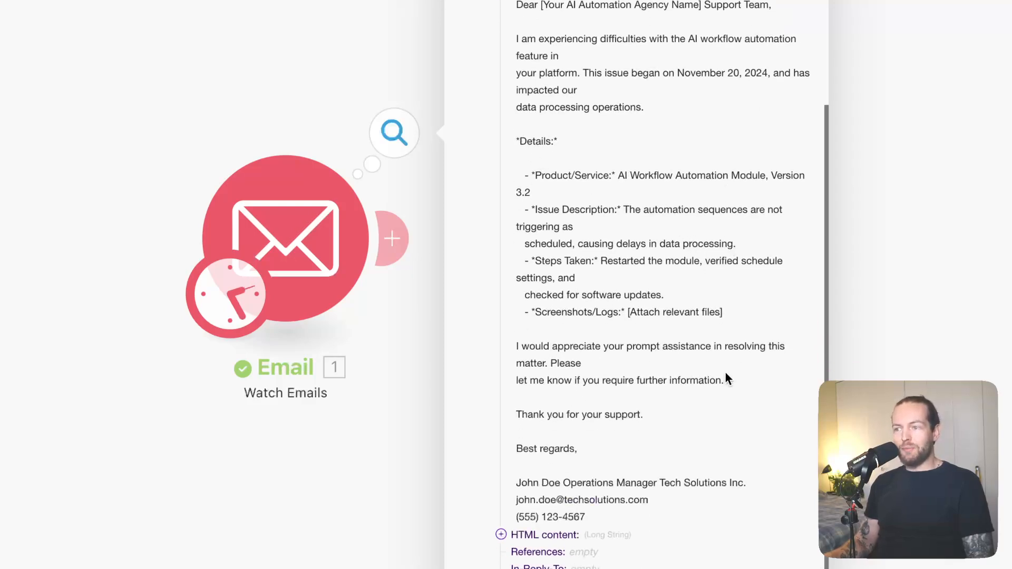
pyautogui.click(447, 132)
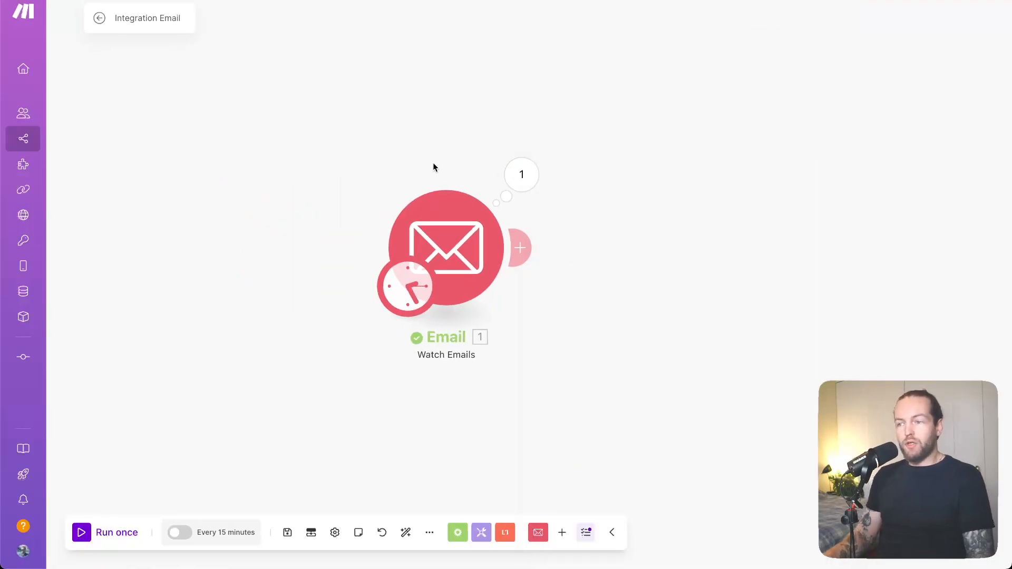
# Add a 0CodeKit "Rephrase Too Long to Read Text" module after the Watch Emails module
pyautogui.moveTo(577, 298); pyautogui.dragTo(450, 279)
pyautogui.moveTo(332, 239); pyautogui.dragTo(277, 236)
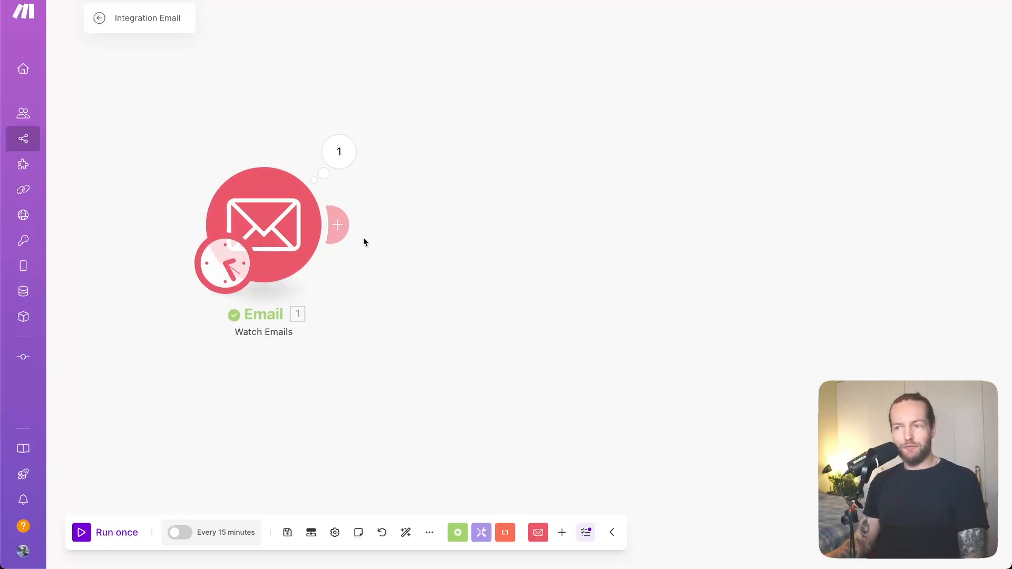
pyautogui.click(338, 224)
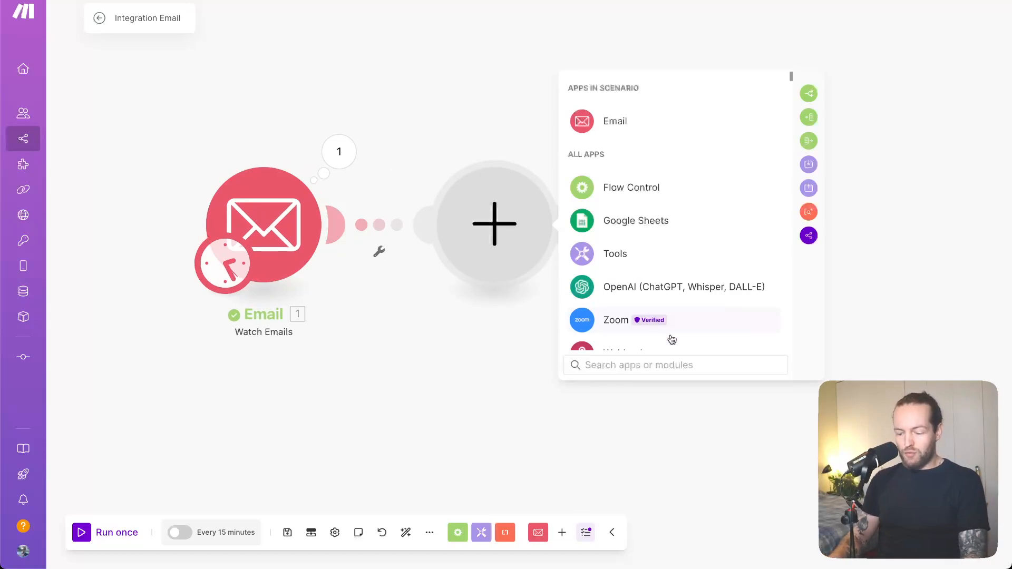
pyautogui.write('0co')
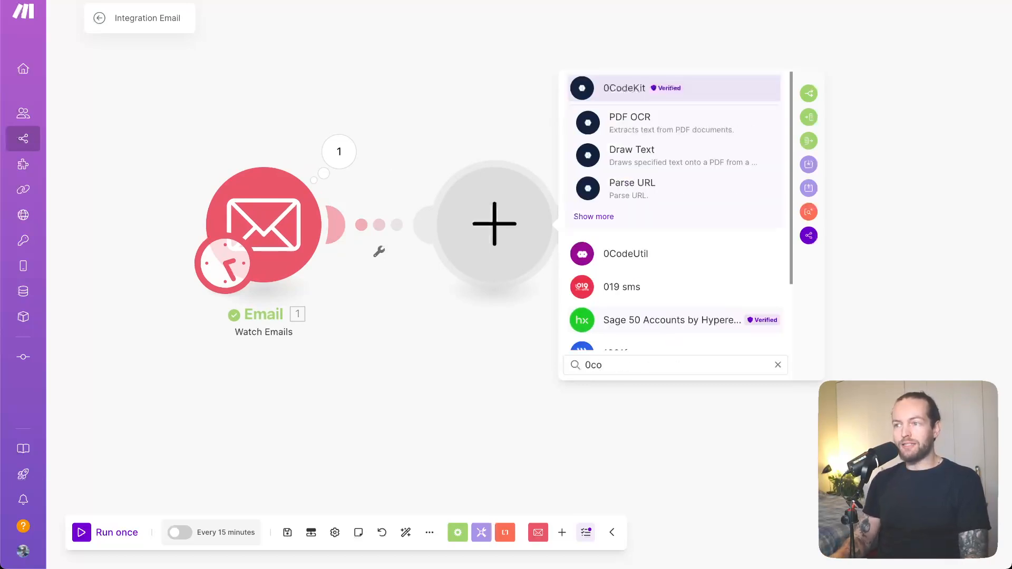
pyautogui.press('Return')
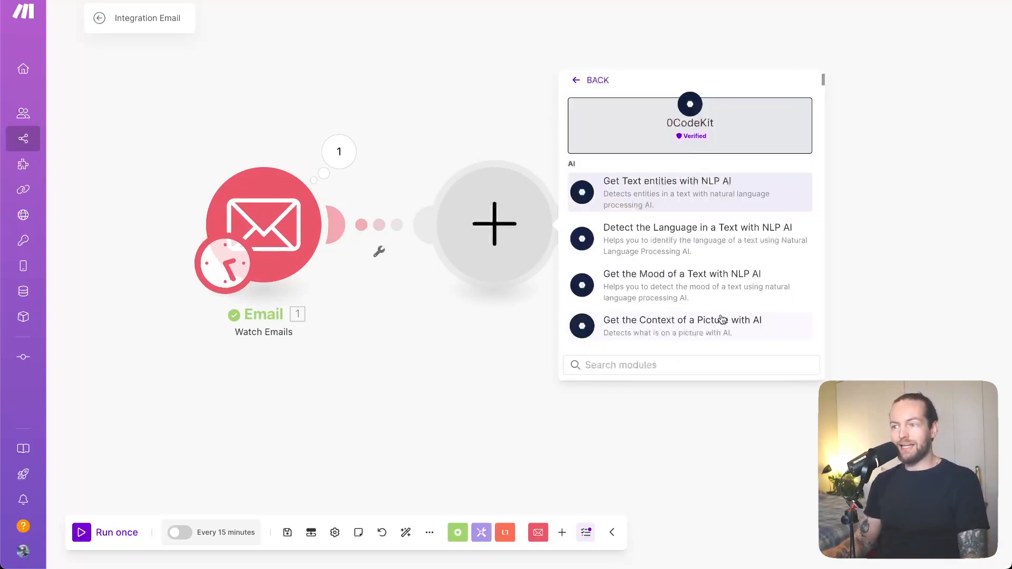
pyautogui.scroll(-2, 759, 284)
pyautogui.scroll(-3, 757, 285)
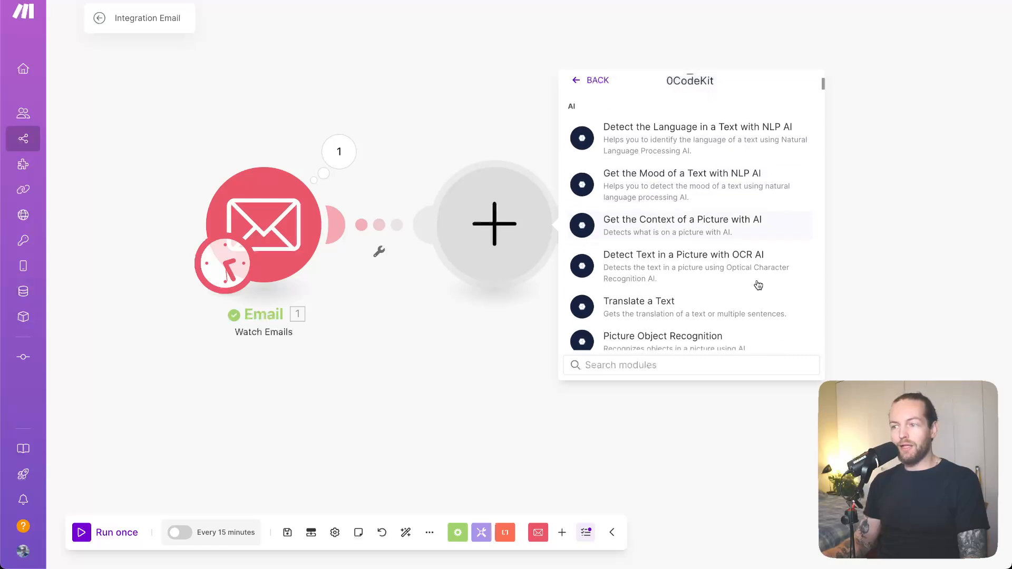
pyautogui.scroll(-1, 758, 285)
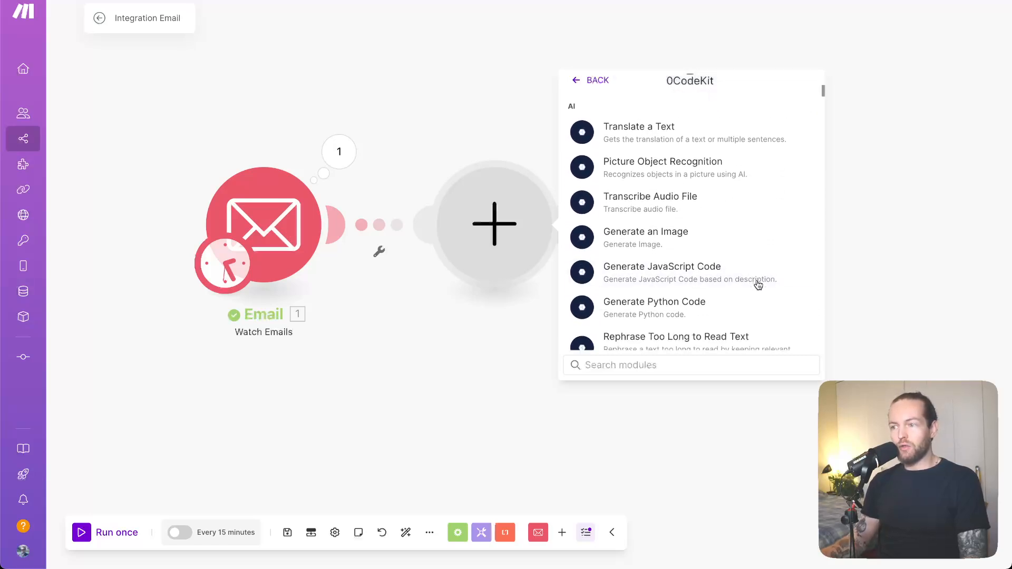
pyautogui.scroll(4, 758, 285)
pyautogui.scroll(-4, 758, 285)
pyautogui.scroll(-2, 758, 285)
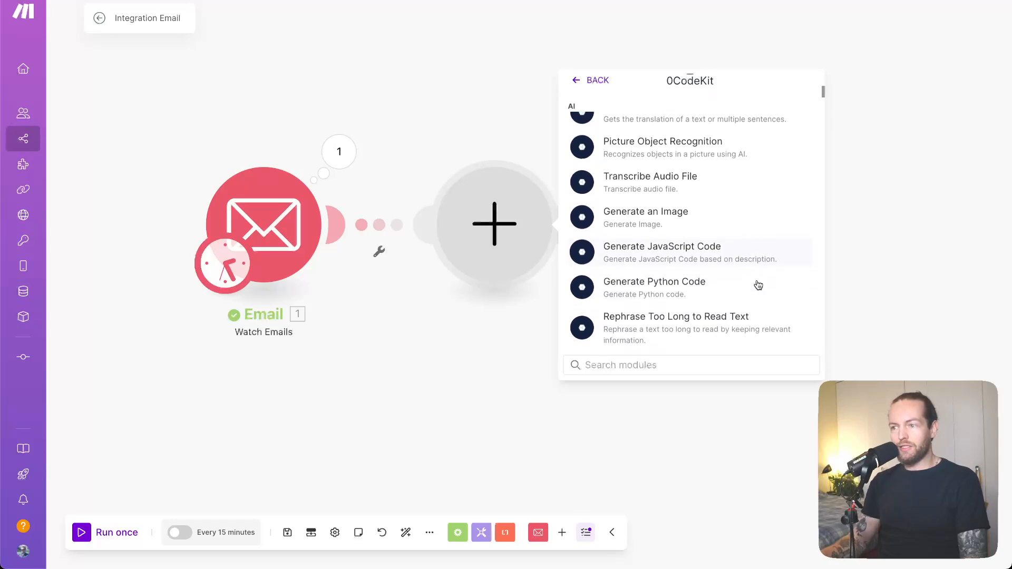
pyautogui.click(735, 310)
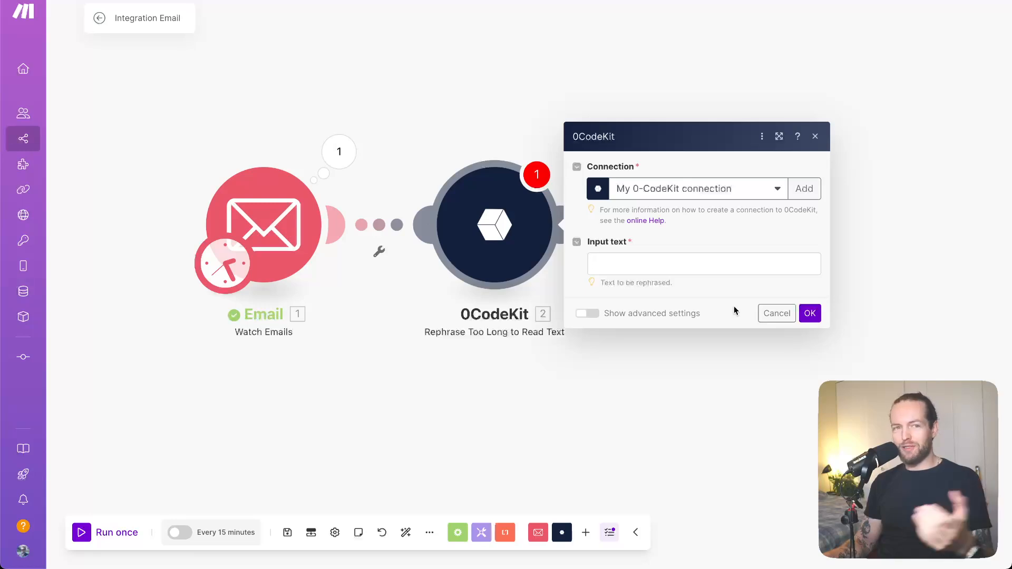
# Map the watched email's Text content as the rephrase module's input text and save its settings
pyautogui.click(678, 263)
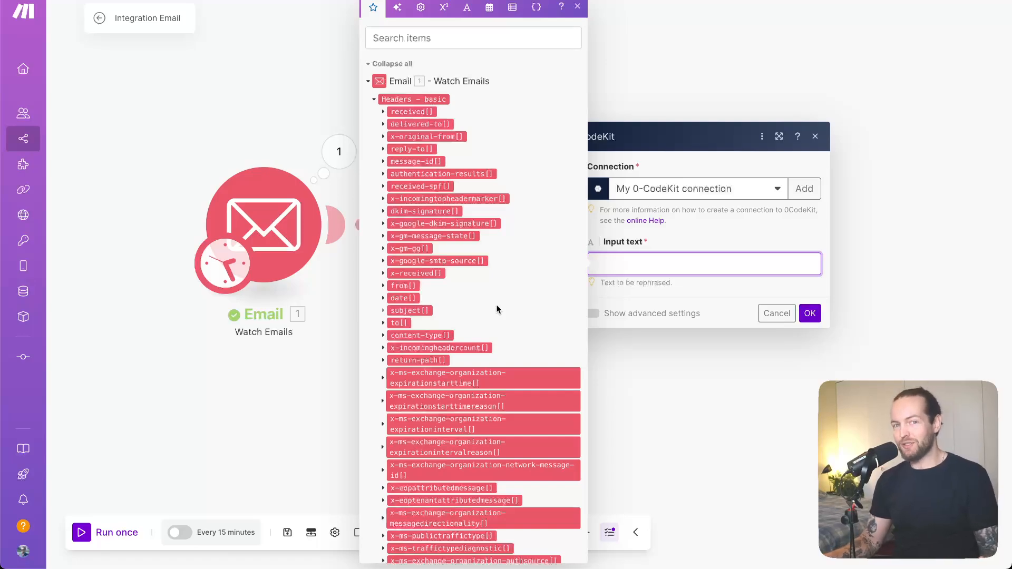
pyautogui.scroll(-2, 497, 309)
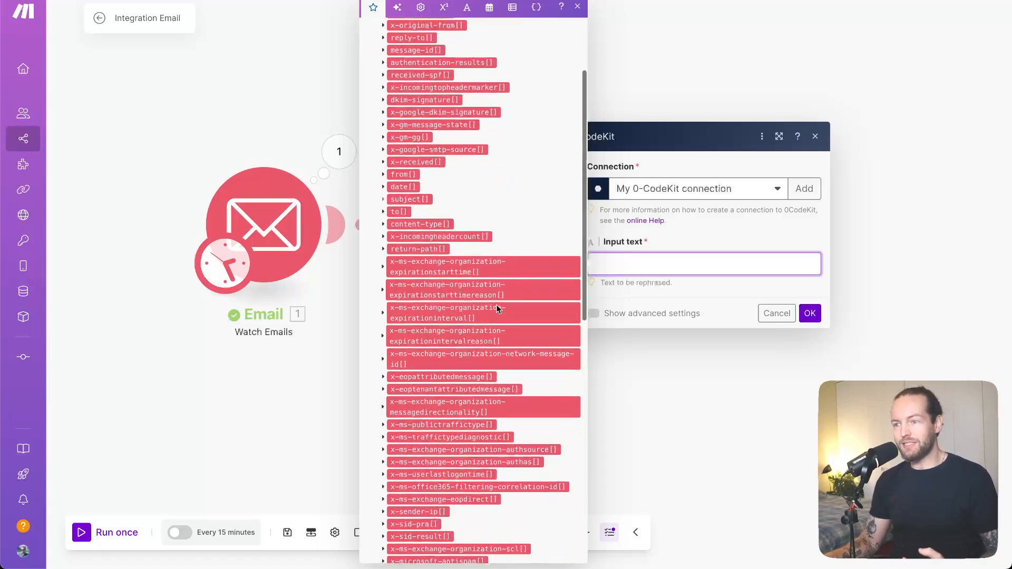
pyautogui.scroll(-10, 497, 309)
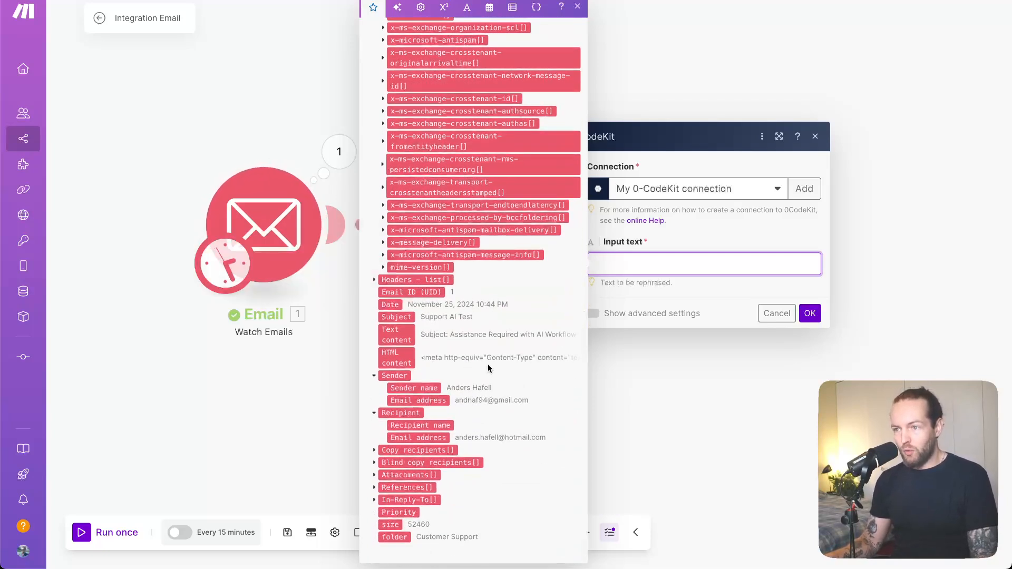
pyautogui.click(396, 334)
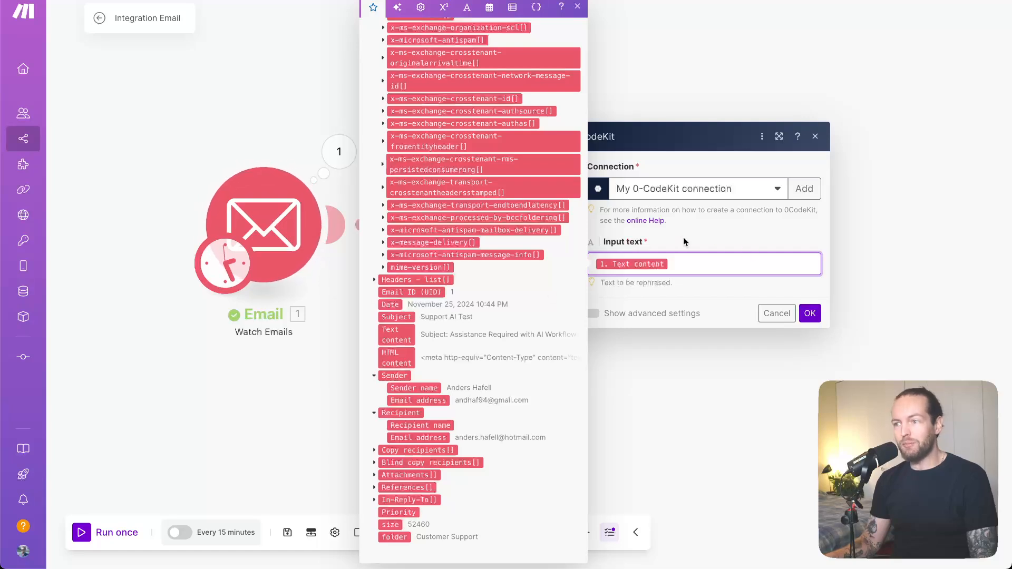
pyautogui.click(750, 239)
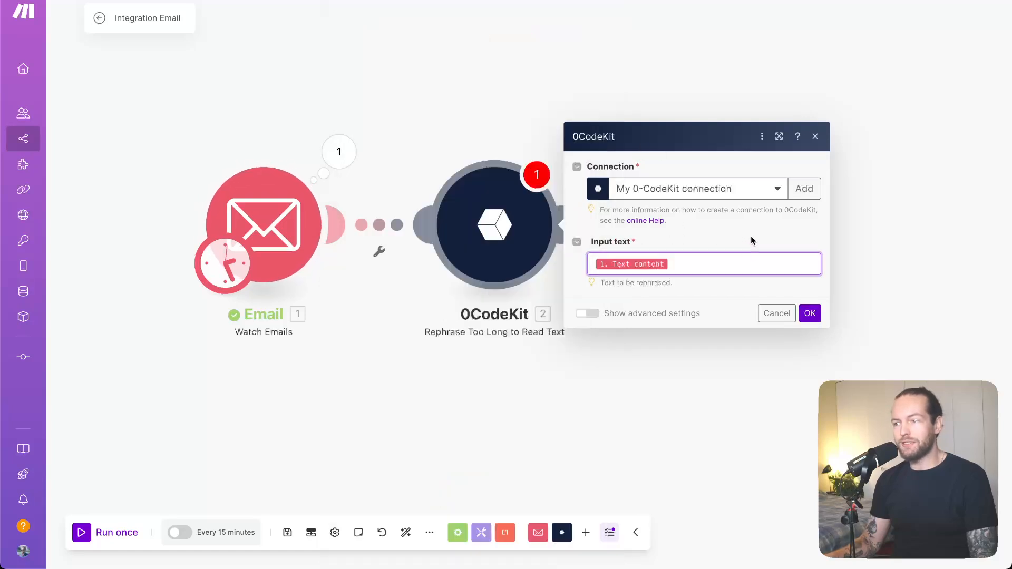
pyautogui.click(810, 313)
# Add a 0CodeKit "Get the Mood of a Text with NLP AI" module after the rephrase module
pyautogui.moveTo(787, 303); pyautogui.dragTo(490, 248)
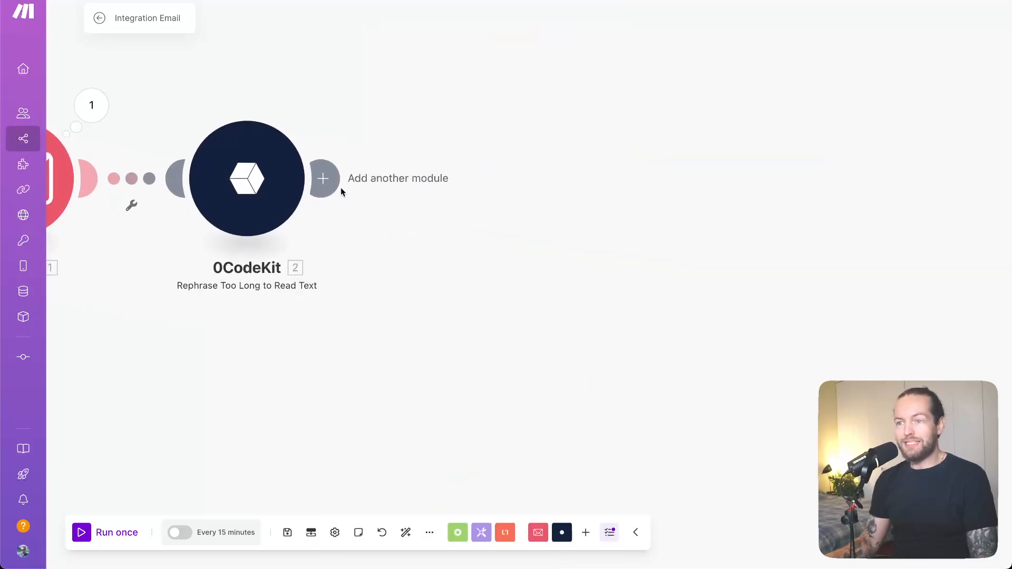
pyautogui.click(324, 187)
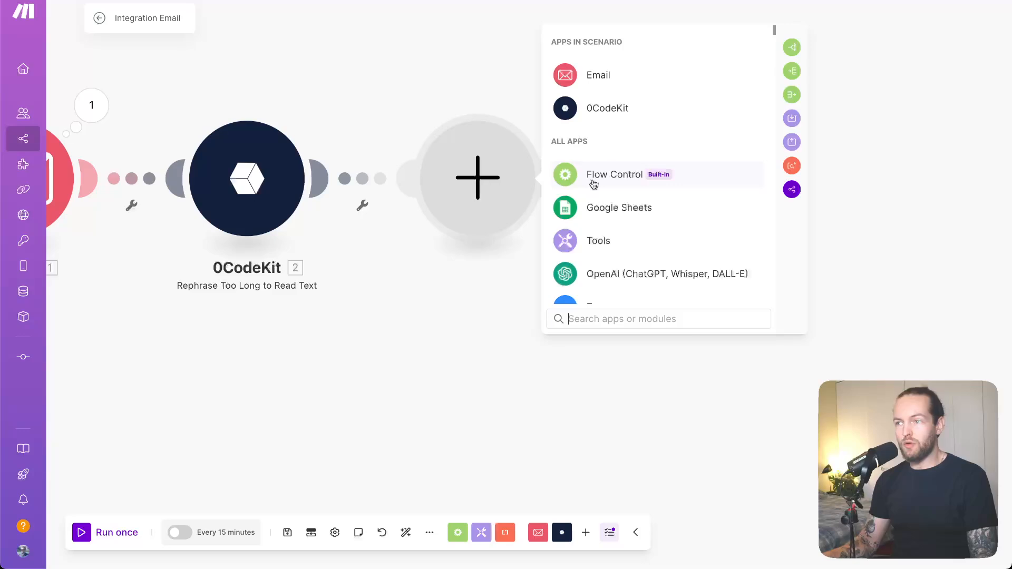
pyautogui.click(652, 109)
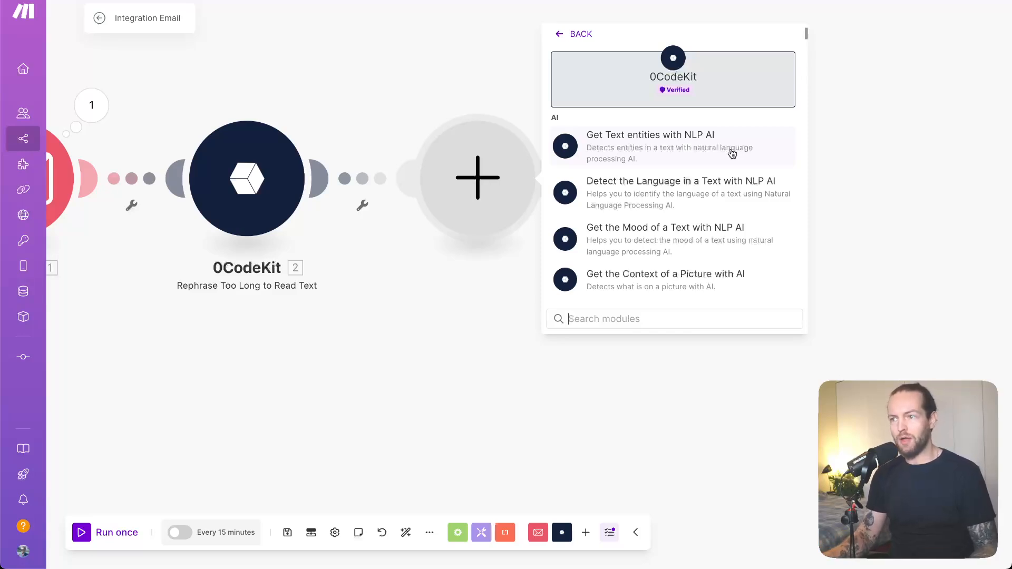
pyautogui.click(734, 243)
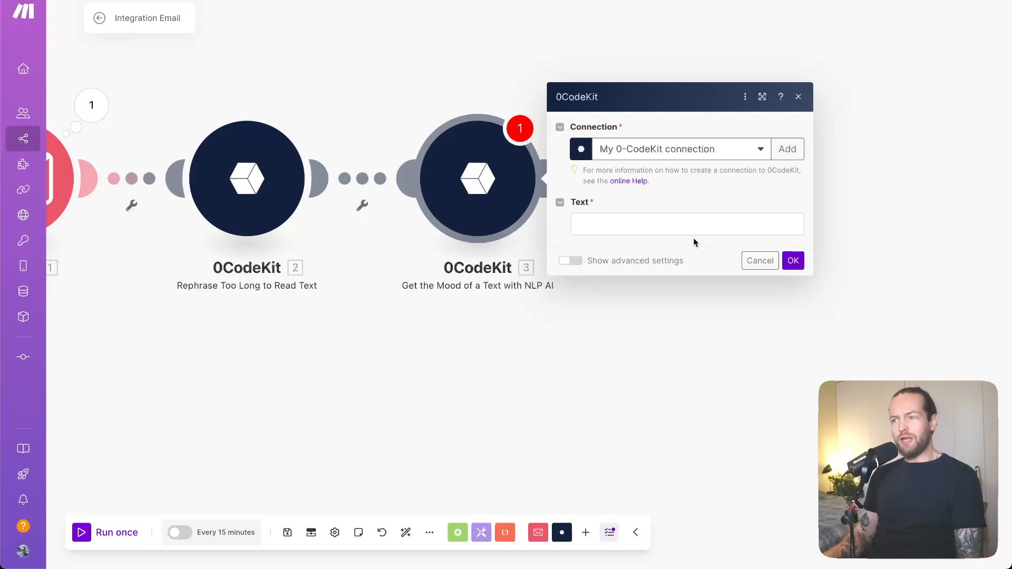
# Map the watched email's Text content as the mood module's text and save its settings
pyautogui.click(696, 222)
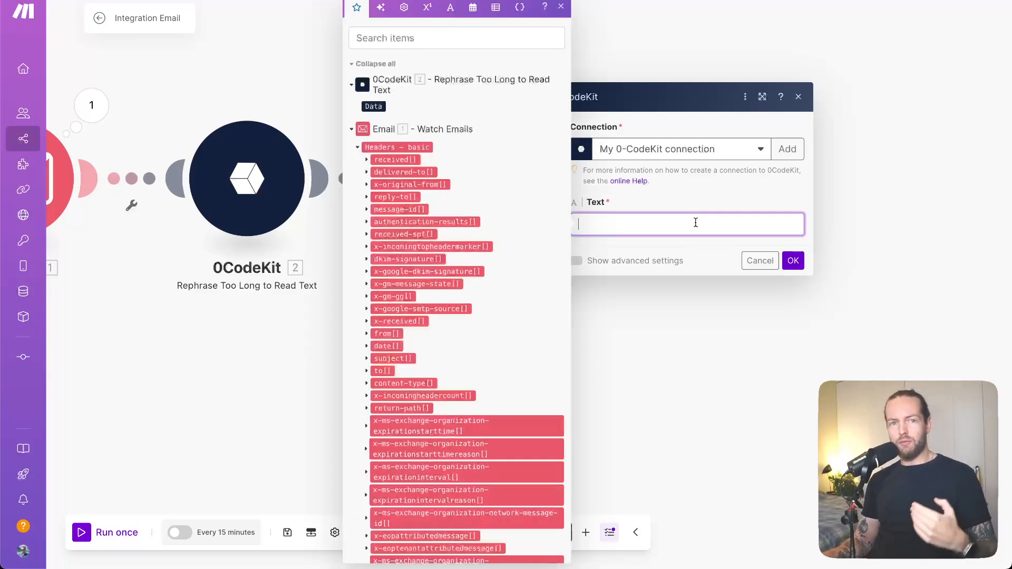
pyautogui.scroll(-3, 444, 344)
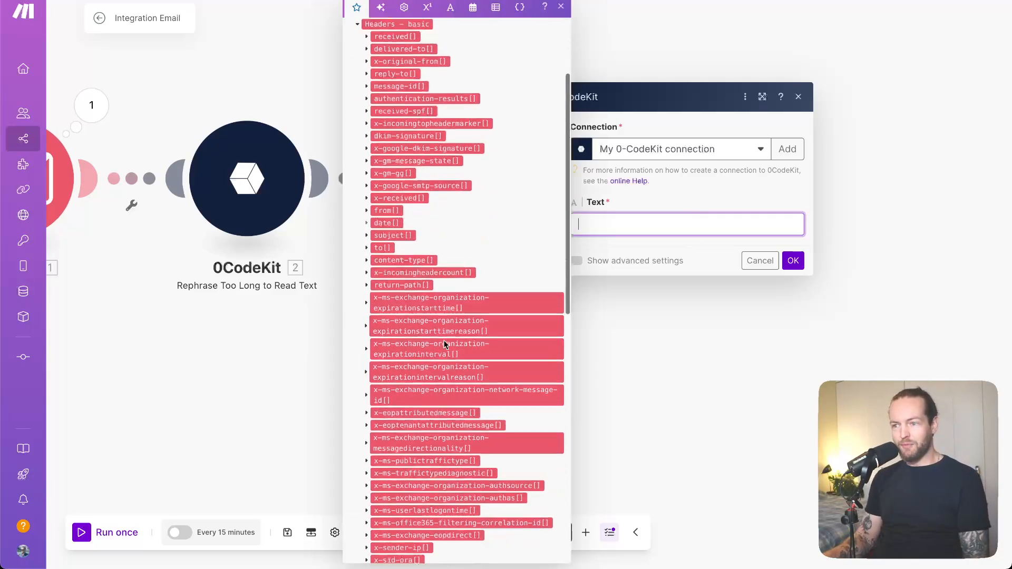
pyautogui.scroll(-13, 485, 428)
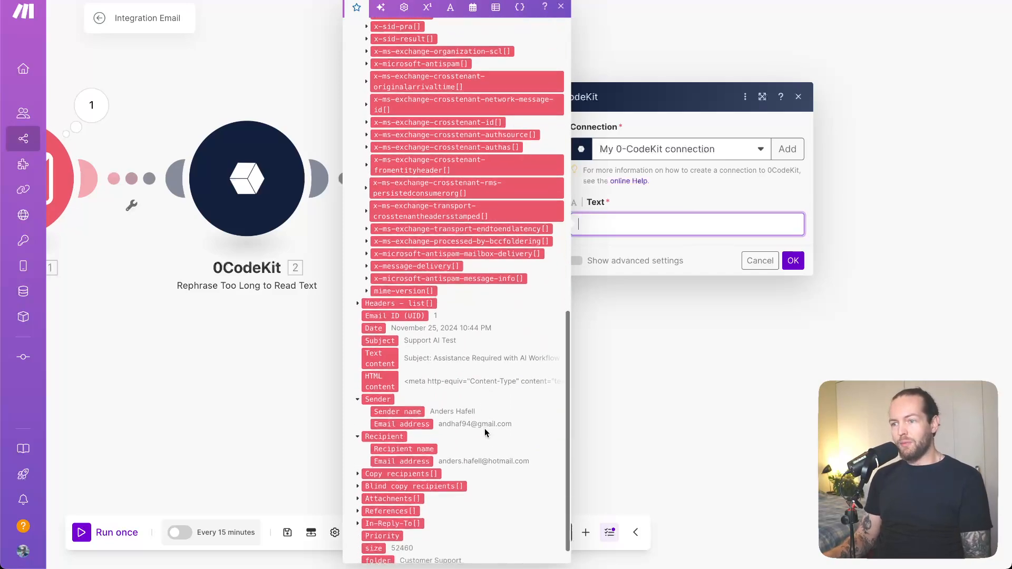
pyautogui.scroll(-1, 485, 428)
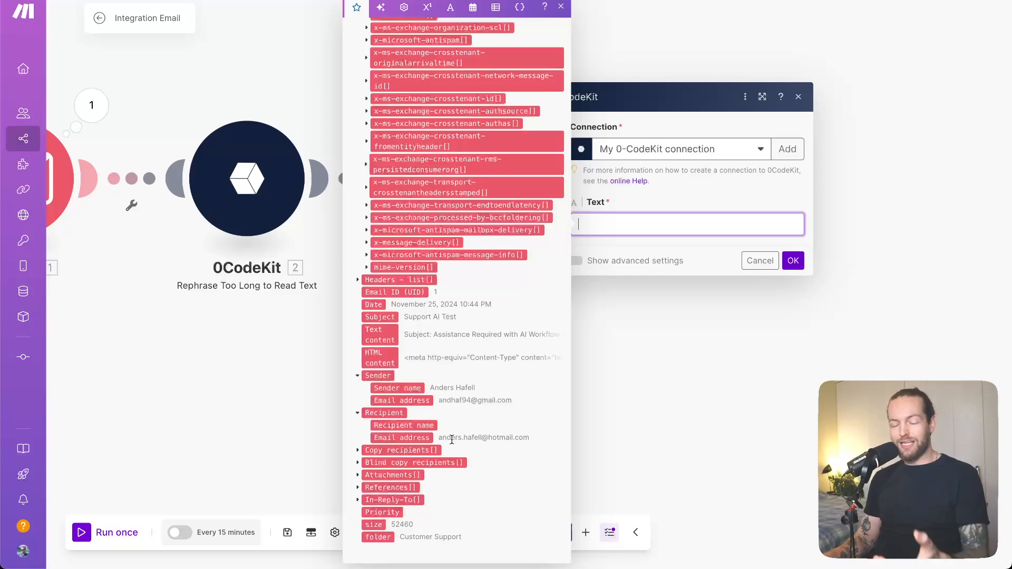
pyautogui.click(379, 335)
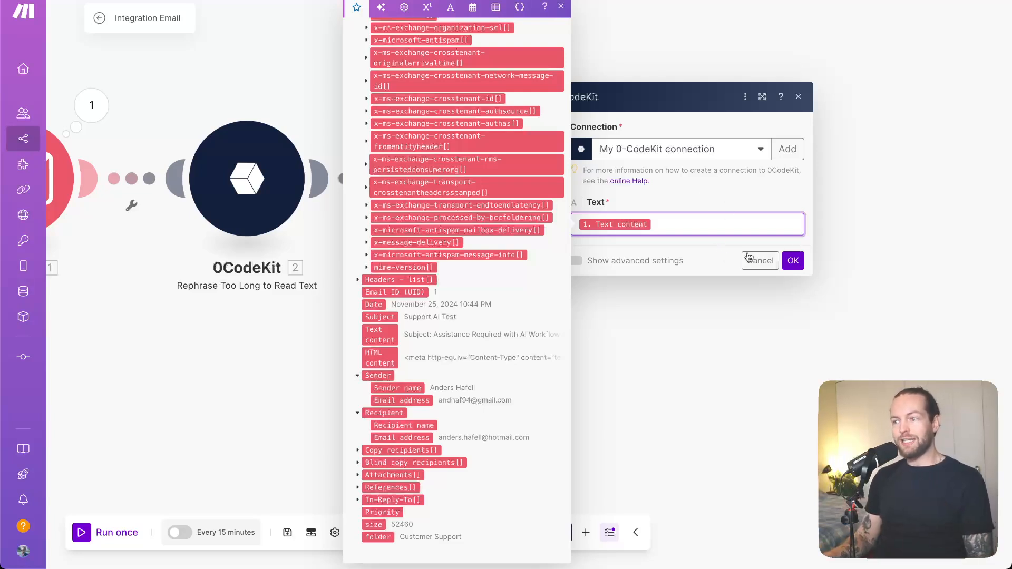
pyautogui.click(793, 261)
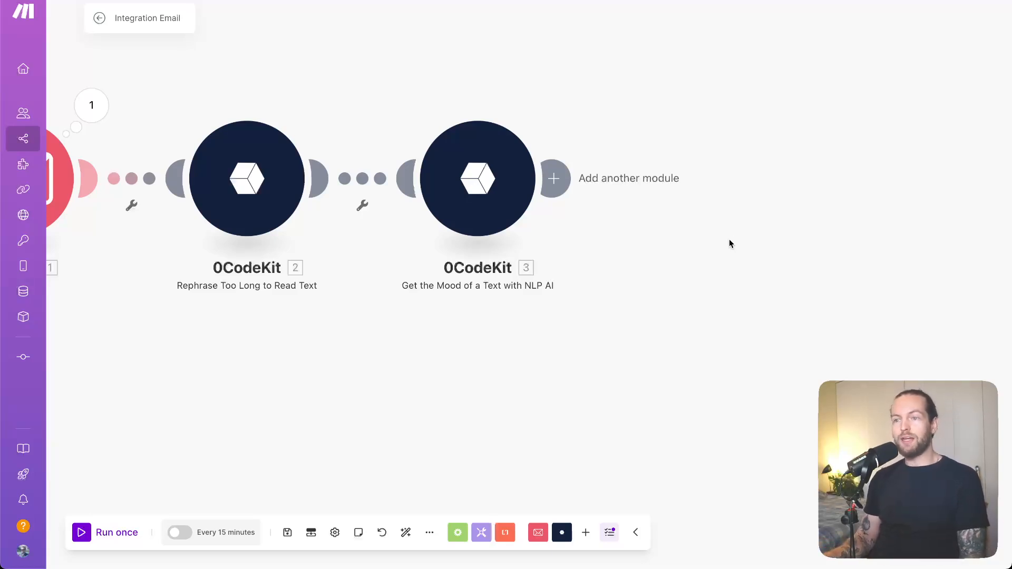
# Add a Google Docs "Get Content of a Document" module after the mood module
pyautogui.scroll(-2, 671, 245)
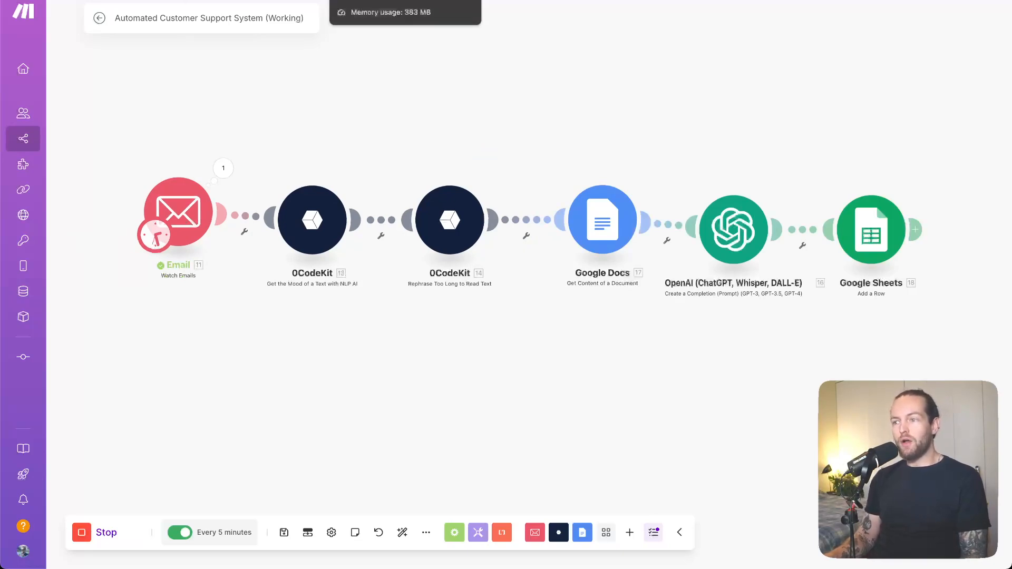
pyautogui.moveTo(608, 220); pyautogui.dragTo(590, 222)
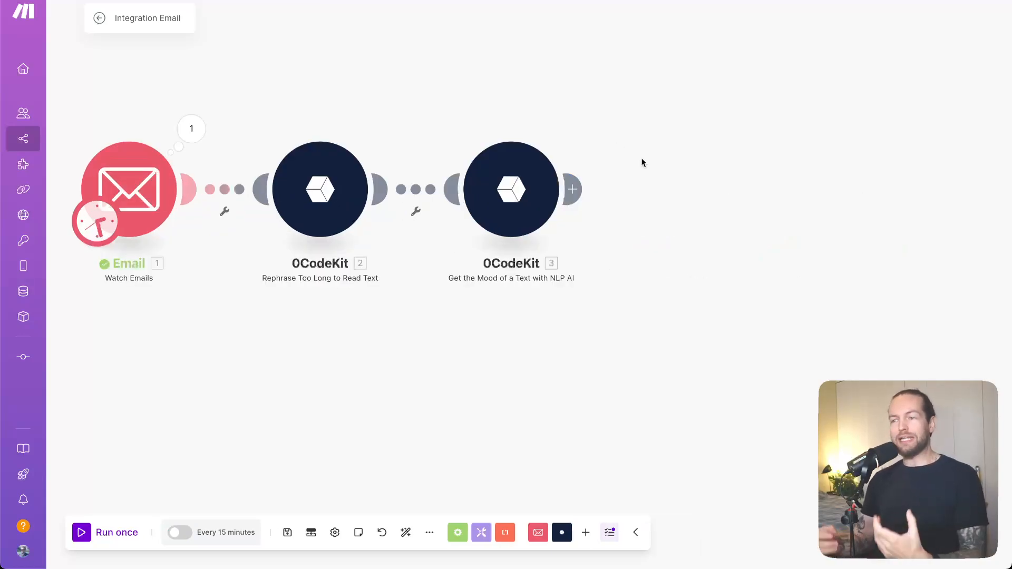
pyautogui.click(572, 189)
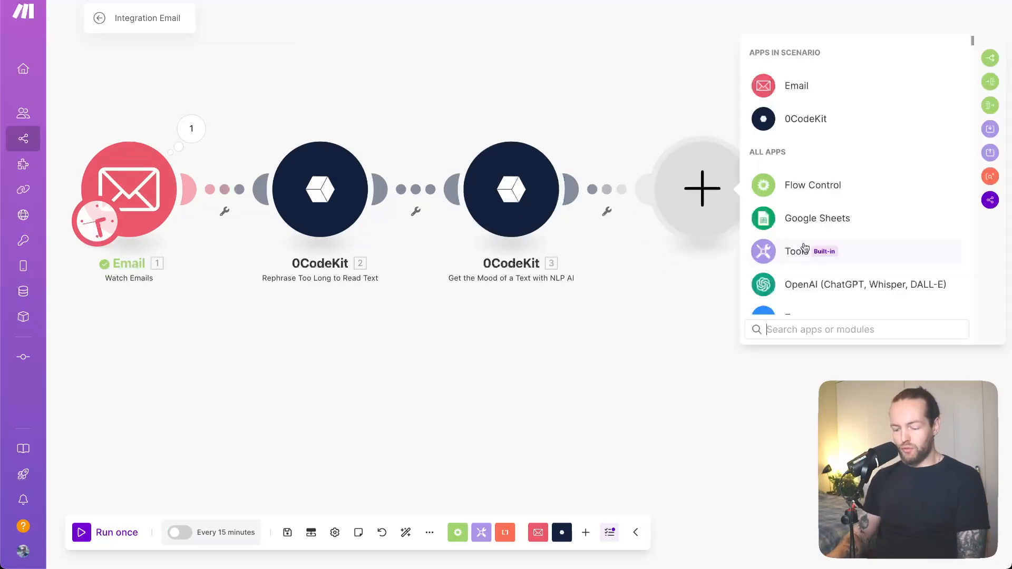
pyautogui.write('doc')
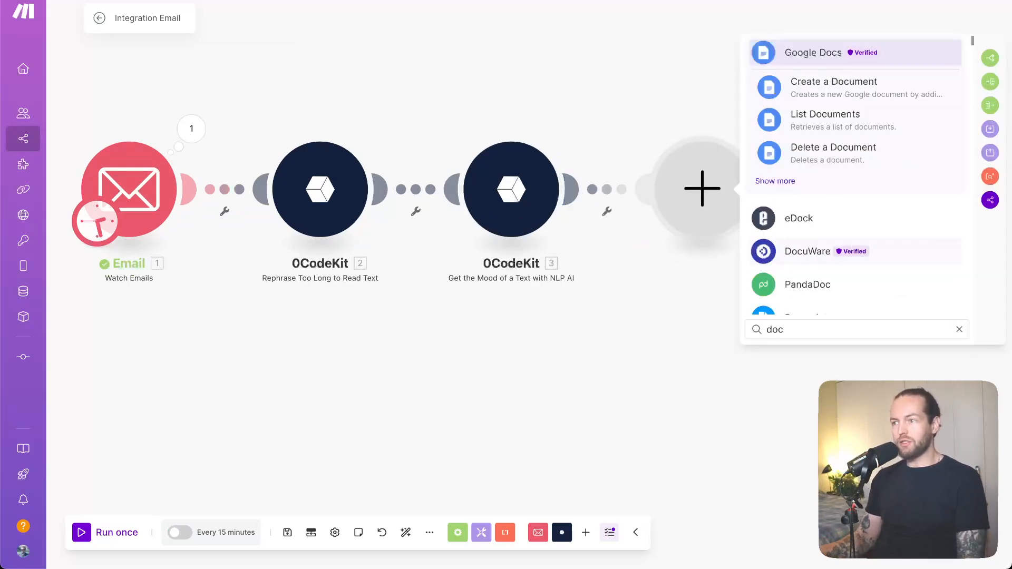
pyautogui.click(775, 182)
pyautogui.scroll(-3, 862, 309)
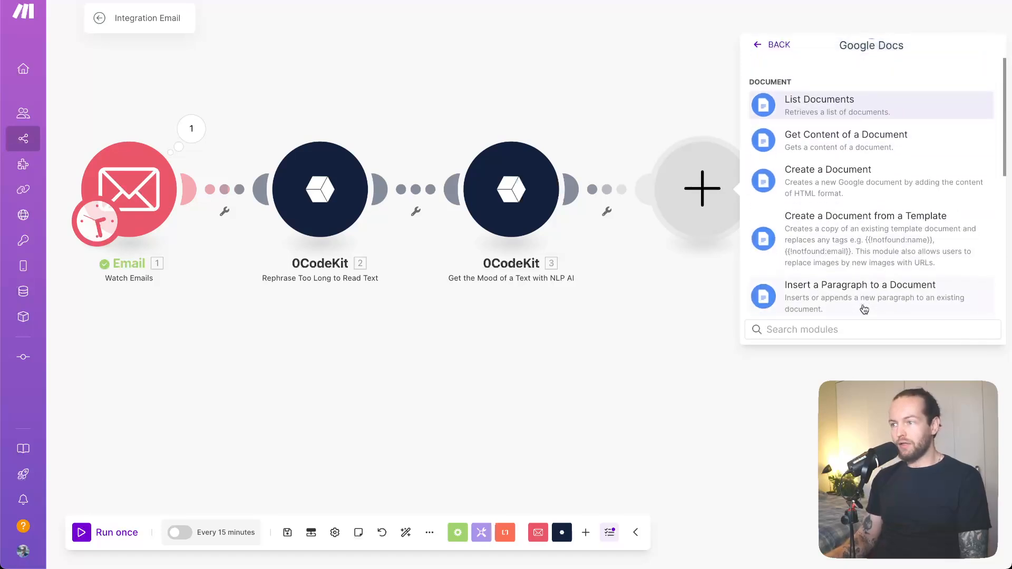
pyautogui.scroll(-4, 862, 310)
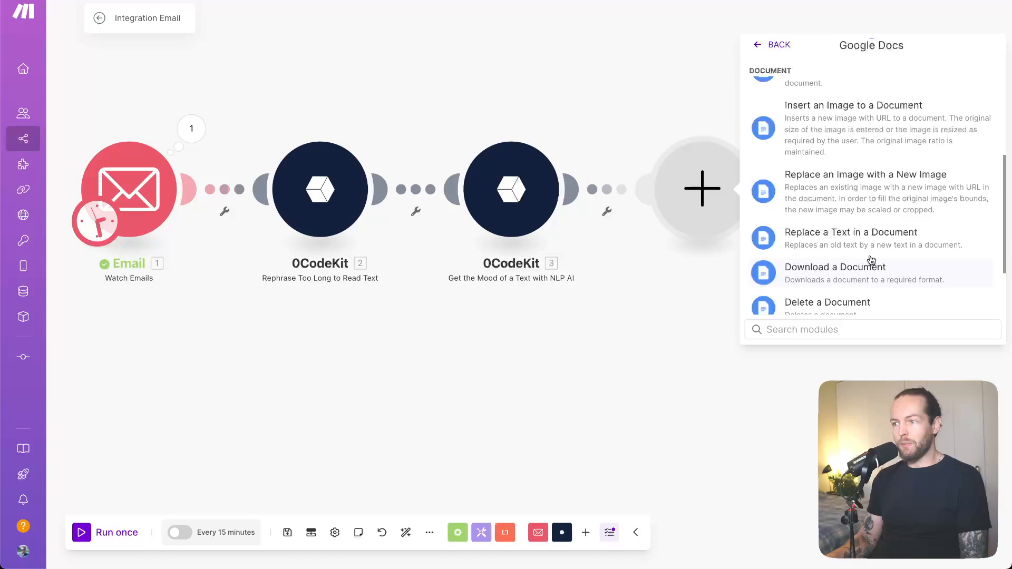
pyautogui.write('get ')
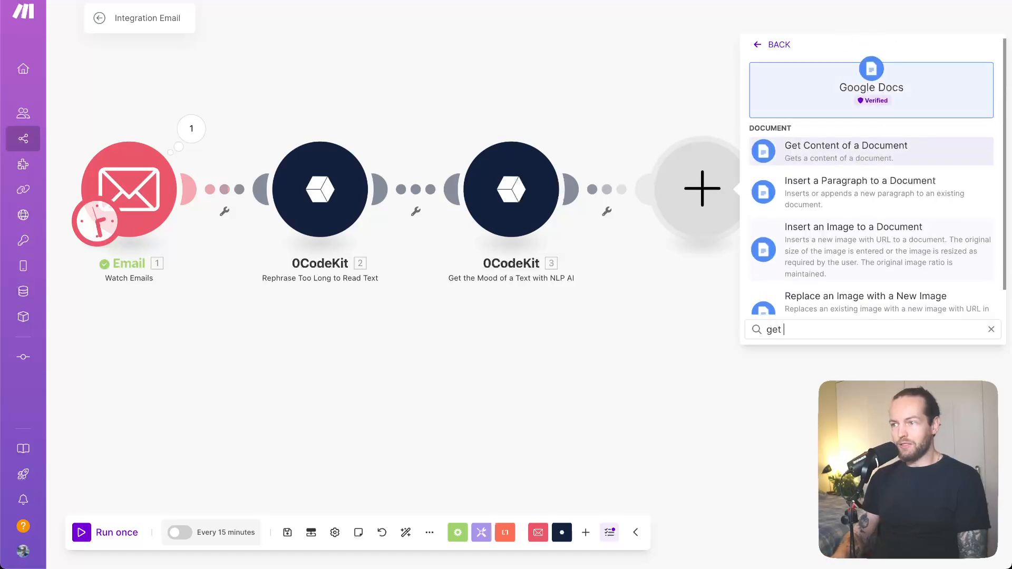
pyautogui.write('c')
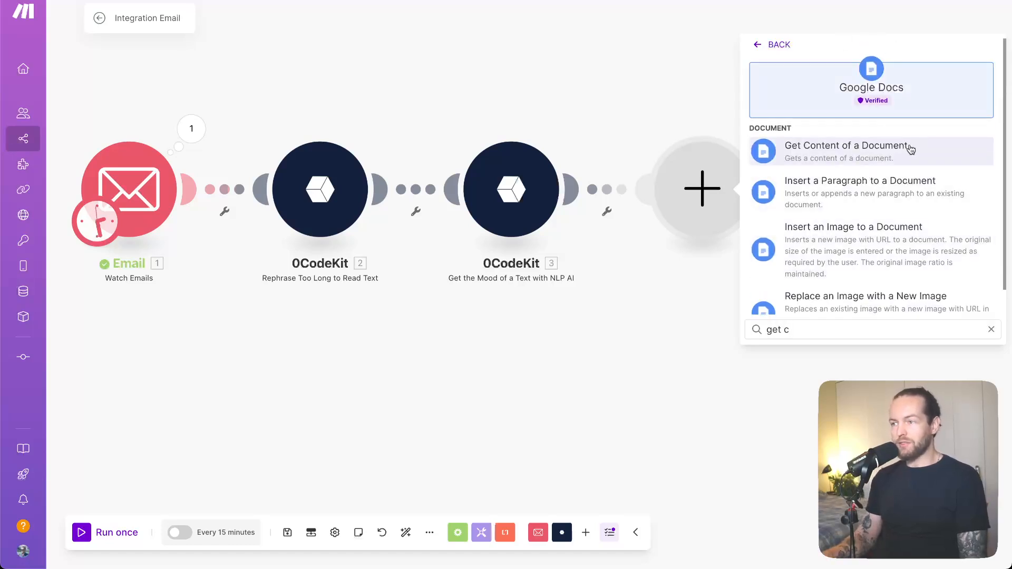
pyautogui.click(909, 148)
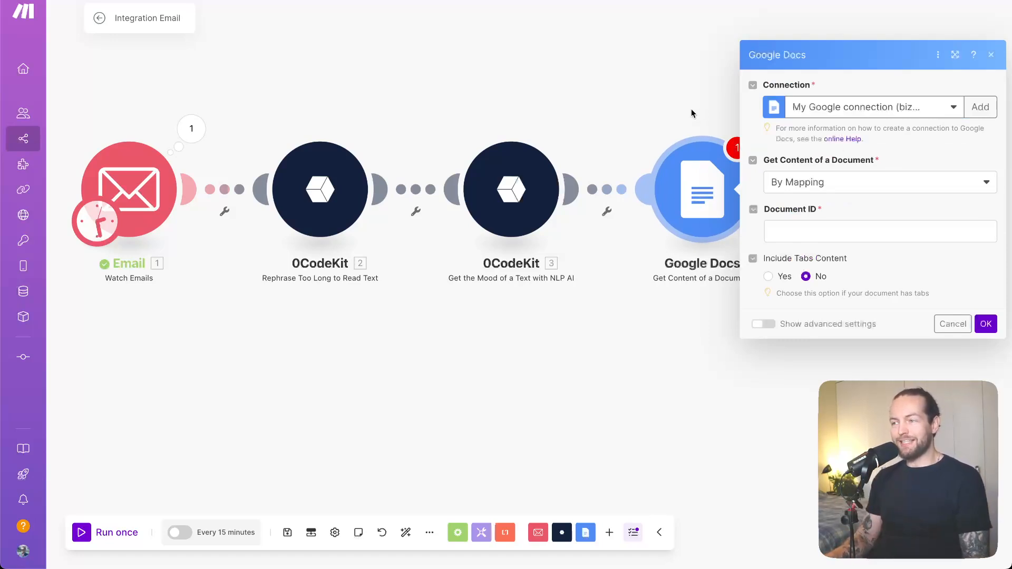
# Copy the FAQ document's ID from its Google Docs URL into the module's Document ID and save the settings
pyautogui.moveTo(691, 109); pyautogui.dragTo(460, 139)
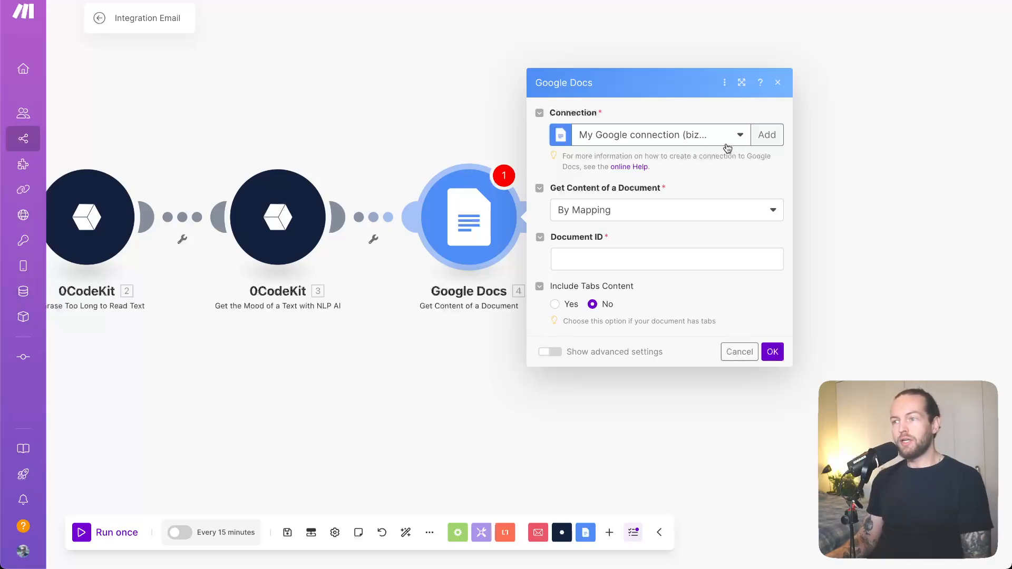
pyautogui.click(659, 216)
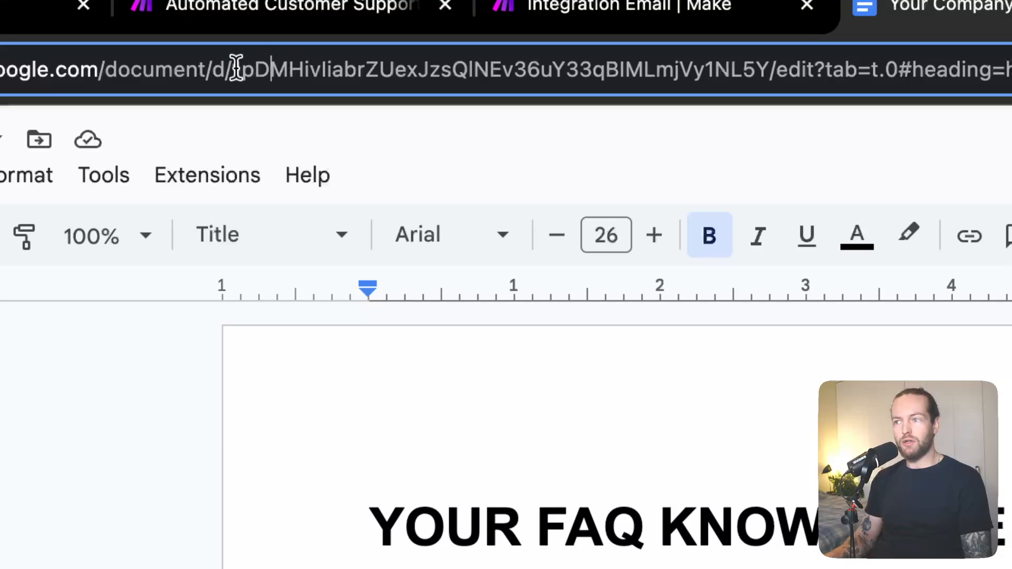
pyautogui.moveTo(233, 68); pyautogui.dragTo(764, 61)
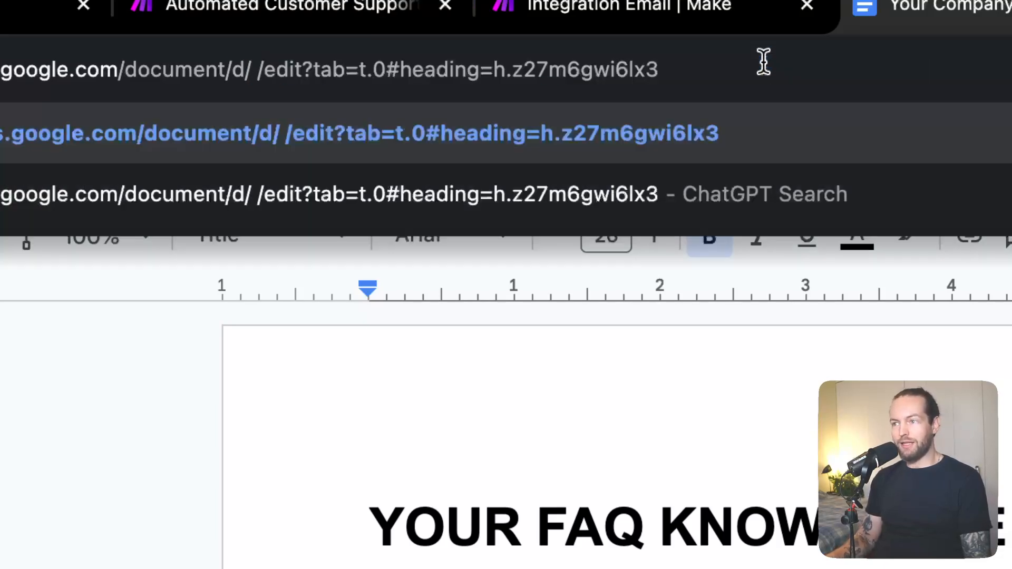
pyautogui.press('super+z')
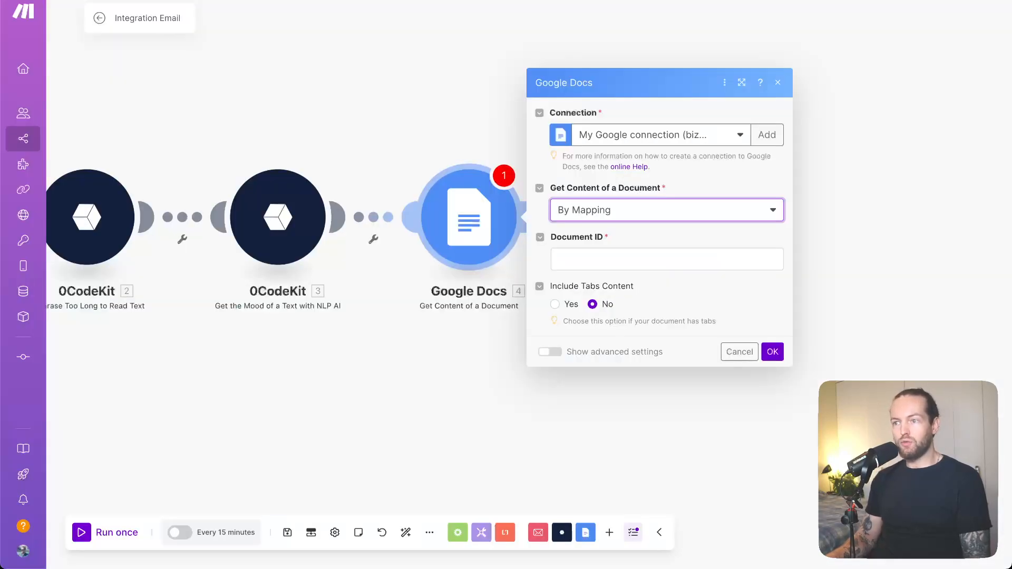
pyautogui.click(680, 264)
pyautogui.click(693, 231)
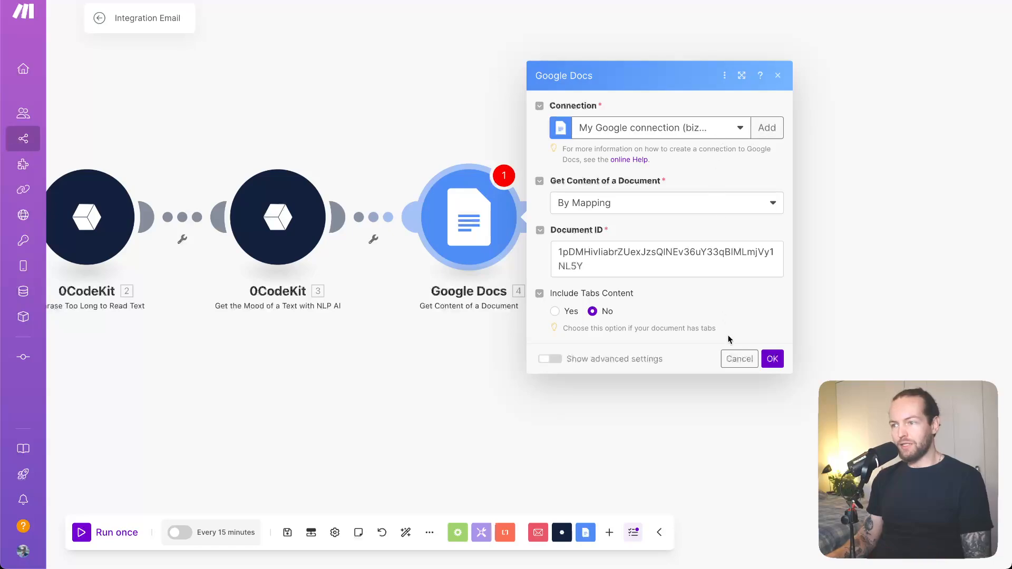
pyautogui.click(770, 357)
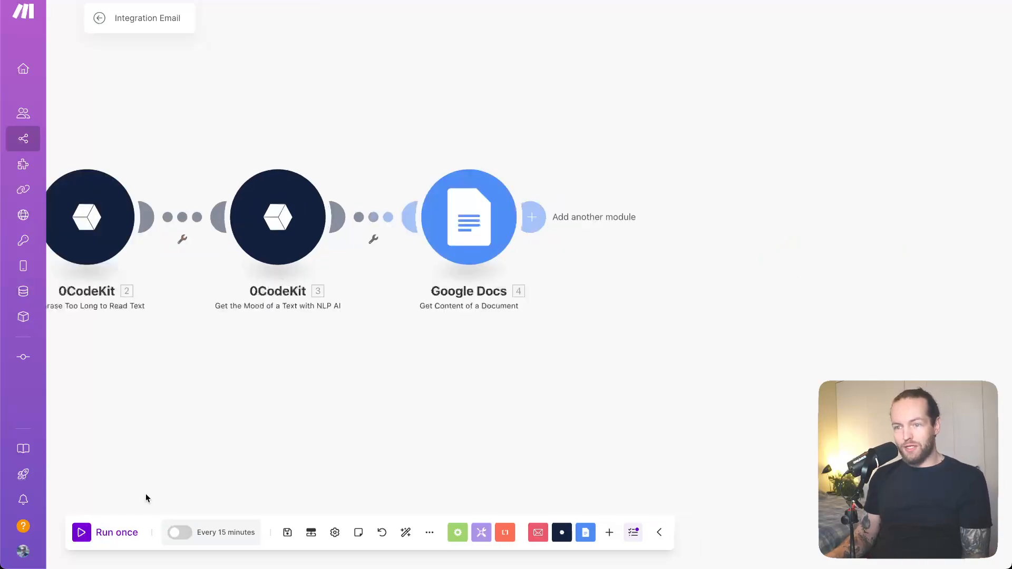
# Run the scenario once and inspect the Email module's output
pyautogui.click(117, 531)
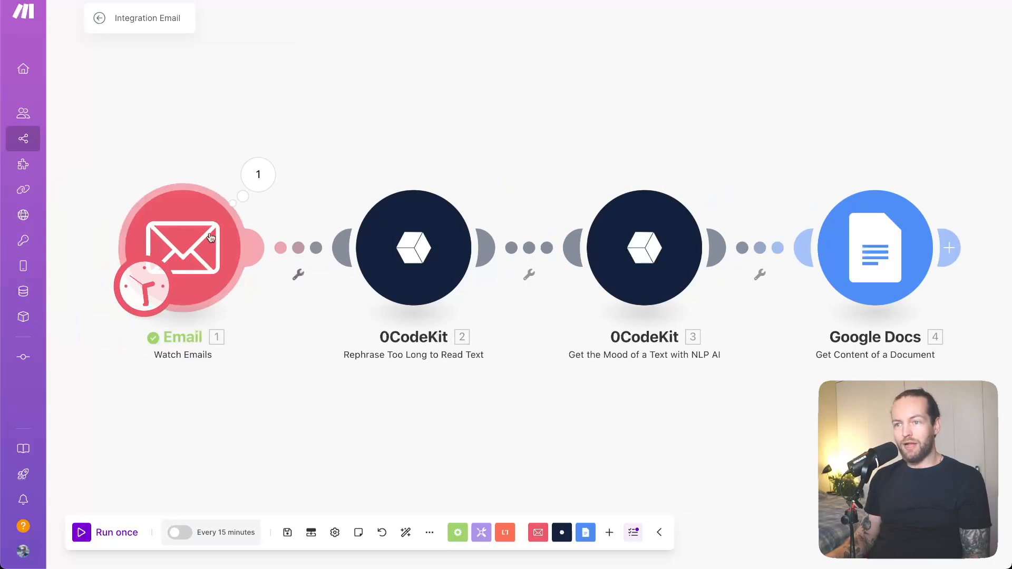
pyautogui.click(255, 182)
pyautogui.click(176, 139)
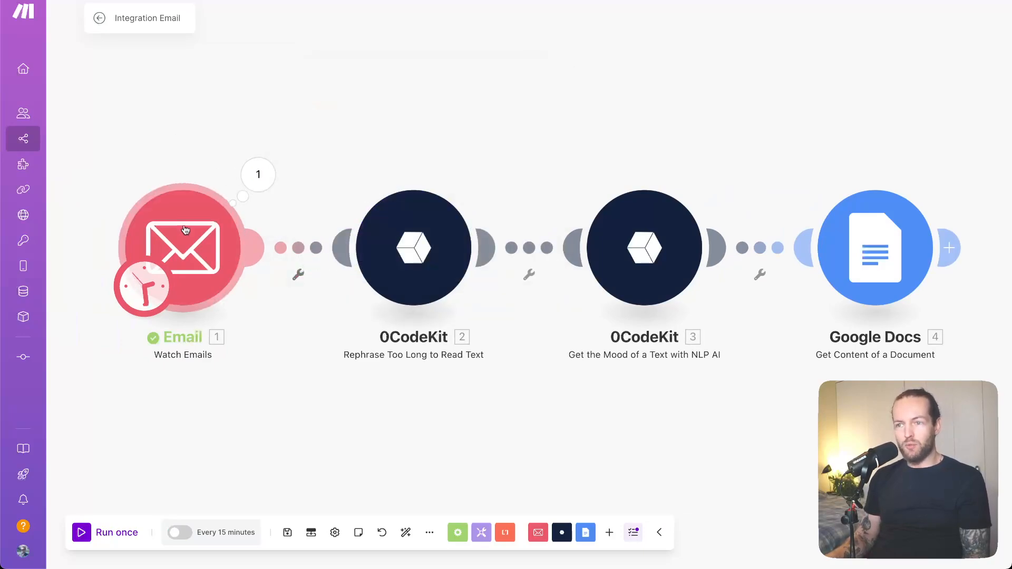
# Set the Email trigger to start from the listed support email using "Select the first email", and run the scenario once
pyautogui.rightClick(188, 230)
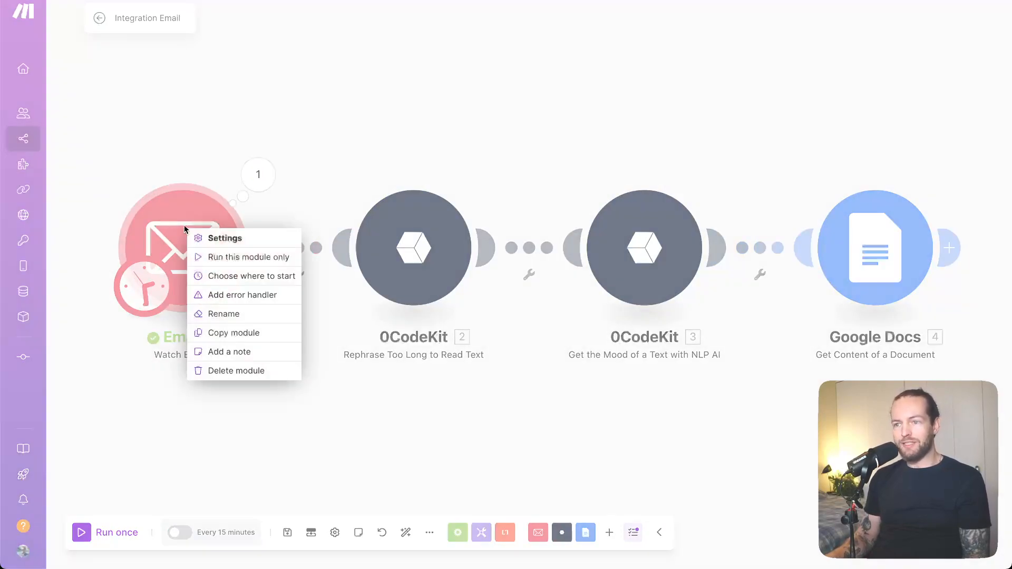
pyautogui.click(256, 278)
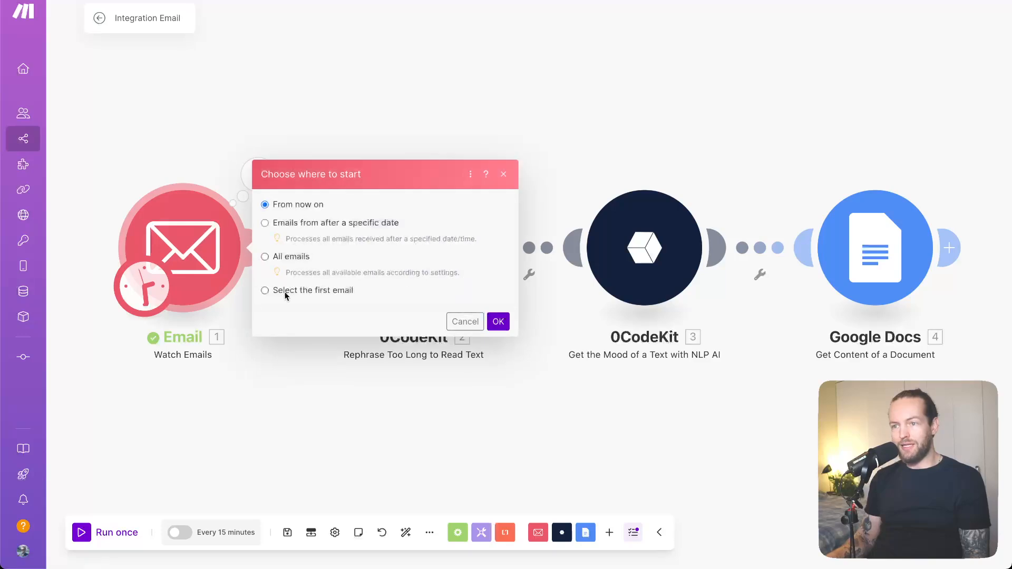
pyautogui.click(265, 291)
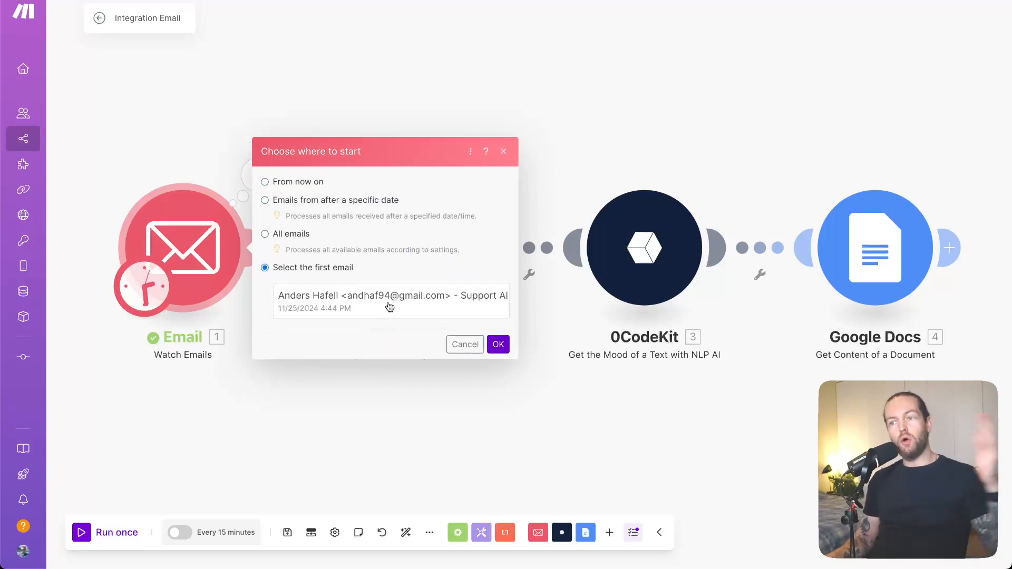
pyautogui.click(388, 306)
pyautogui.click(498, 344)
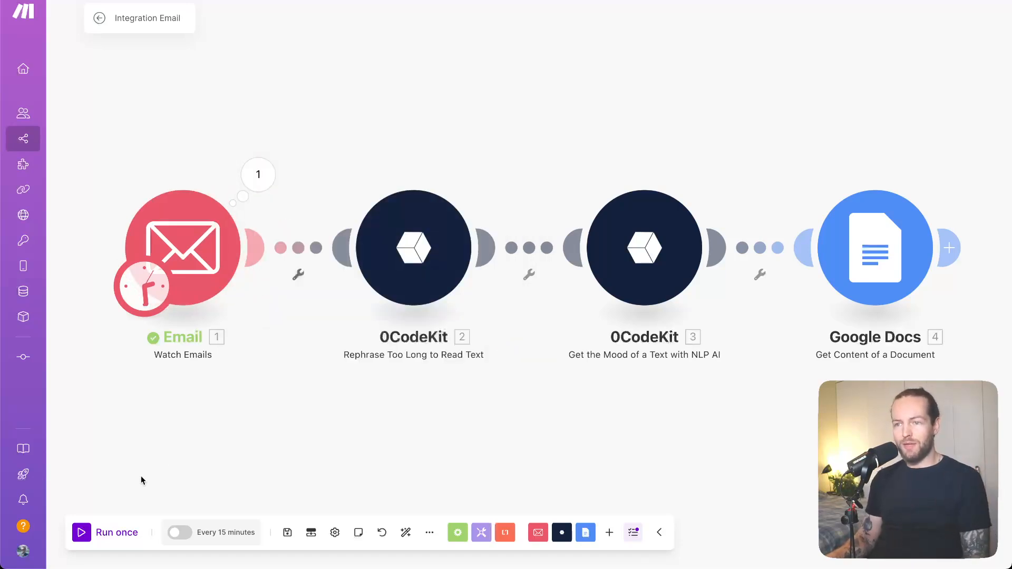
pyautogui.click(116, 536)
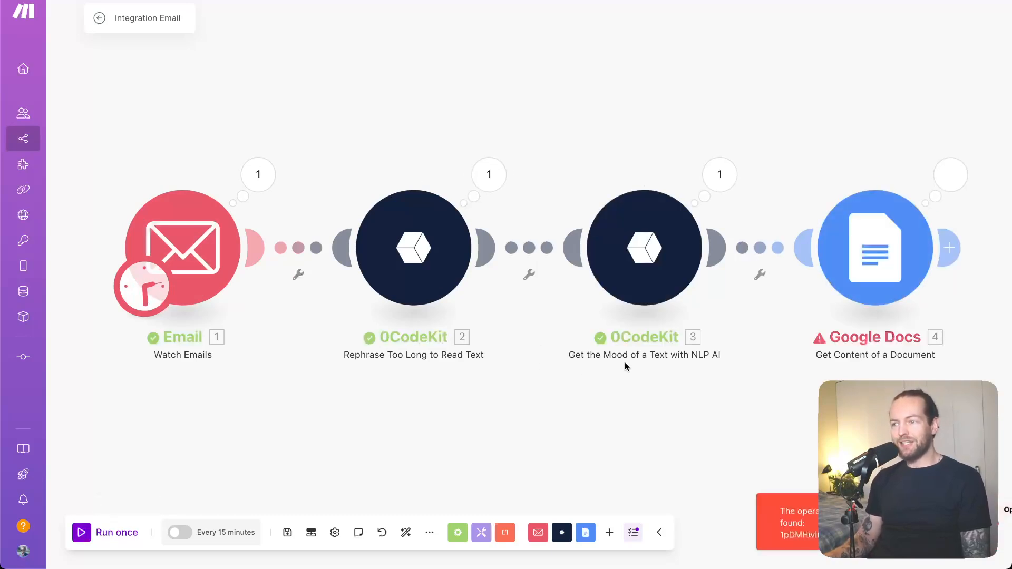
# Switch the Google Docs module to the other Google connection, save it, and run only this module
pyautogui.click(901, 268)
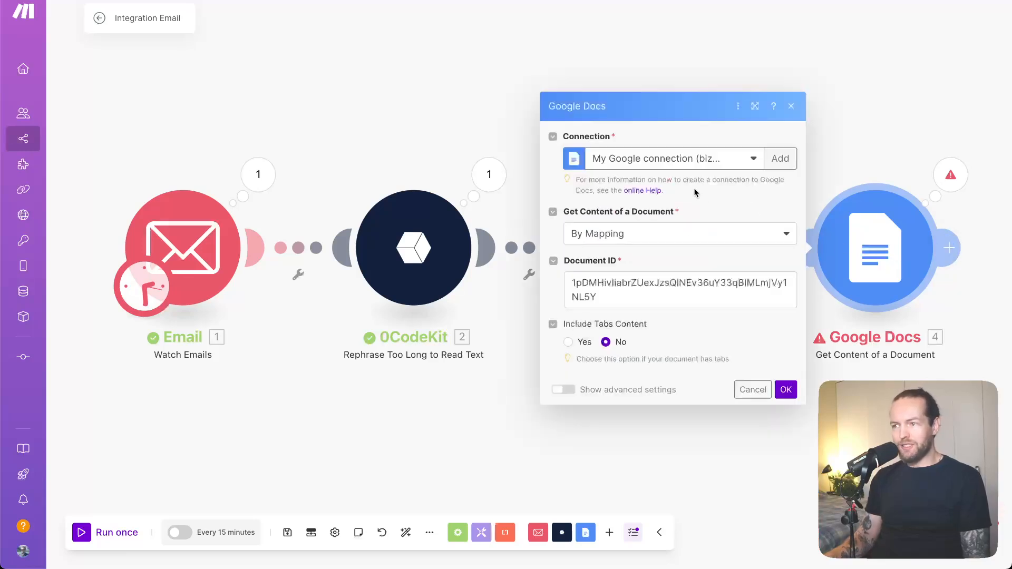
pyautogui.click(721, 161)
pyautogui.click(682, 199)
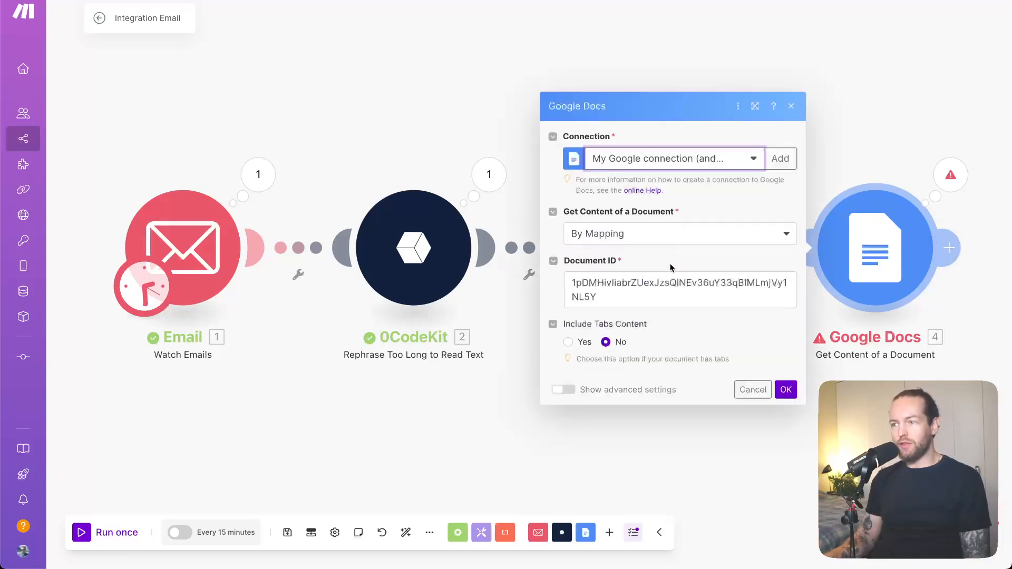
pyautogui.click(786, 390)
pyautogui.rightClick(889, 262)
pyautogui.click(928, 294)
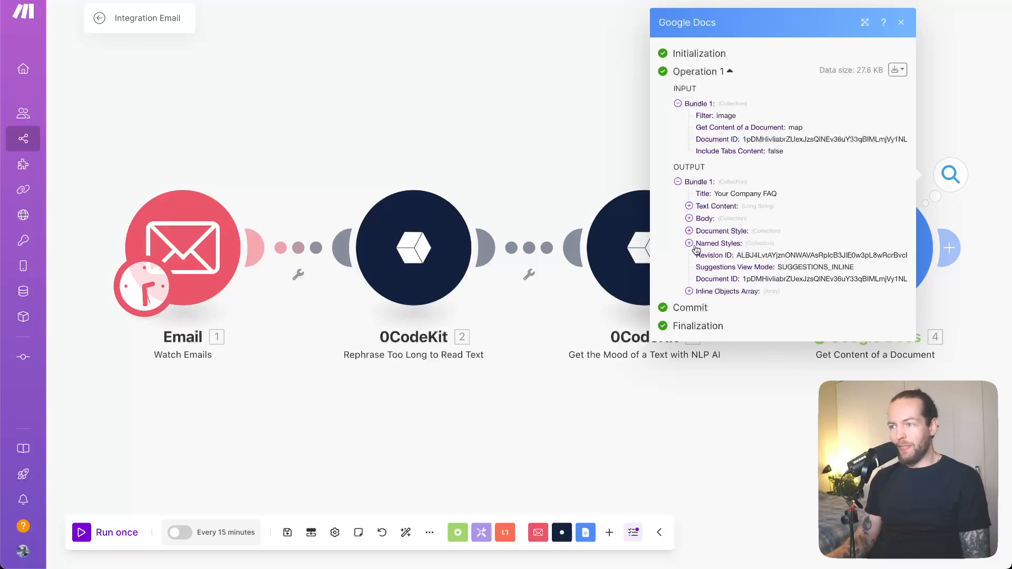
# Examine the FAQ text content in the Google Docs module's output bundle
pyautogui.click(690, 207)
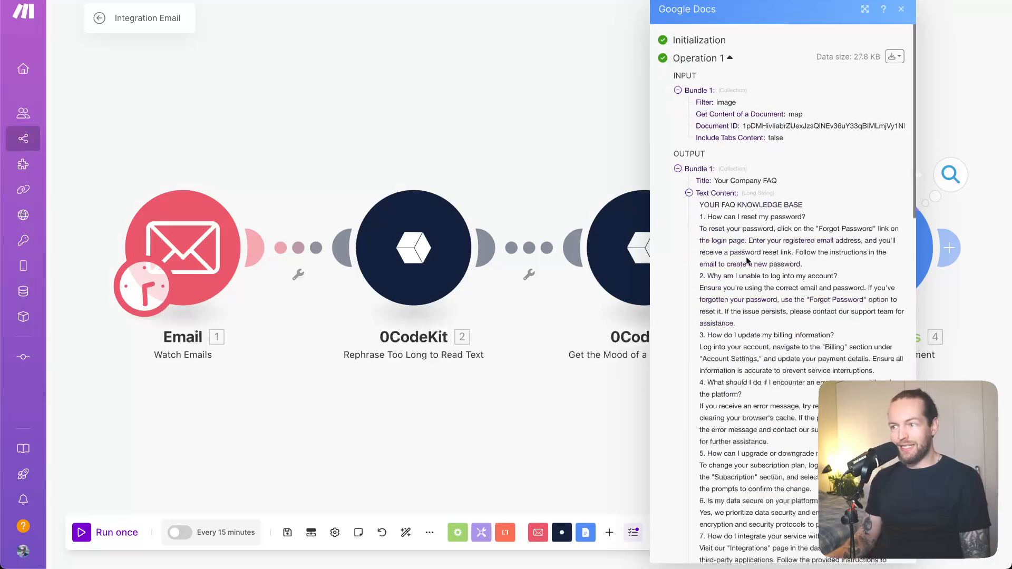
pyautogui.scroll(-6, 844, 354)
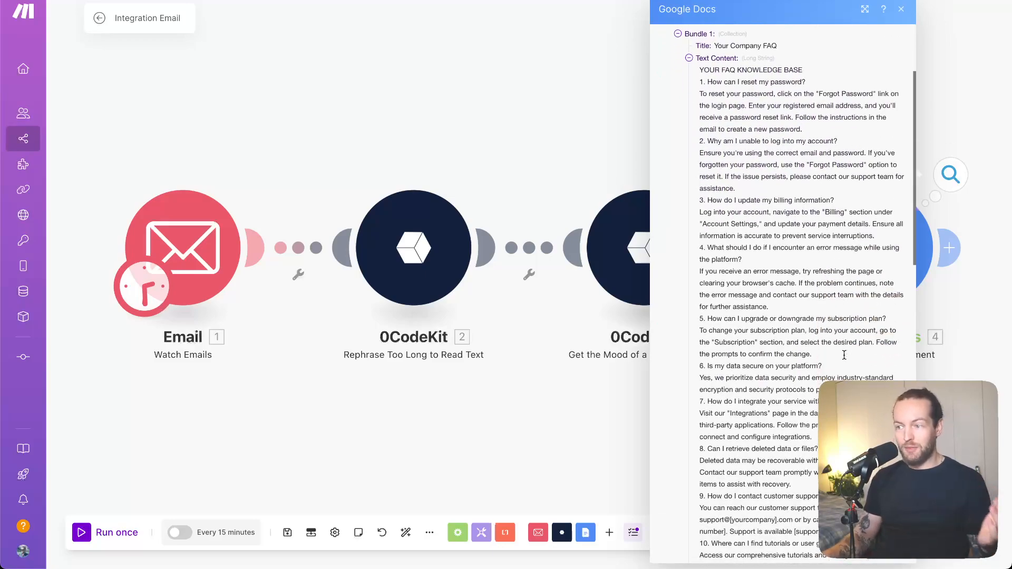
pyautogui.scroll(-5, 844, 355)
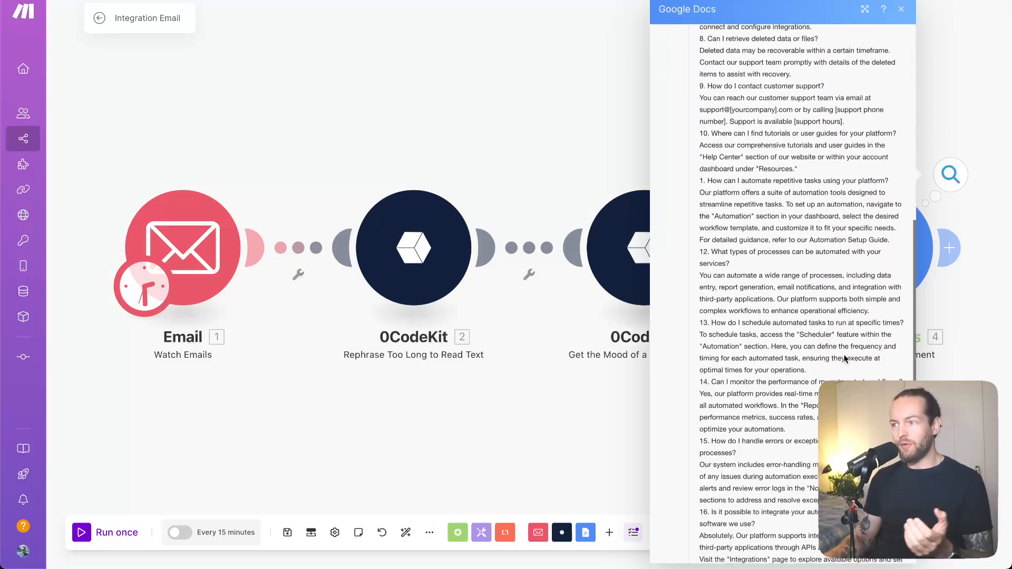
pyautogui.scroll(-4, 844, 359)
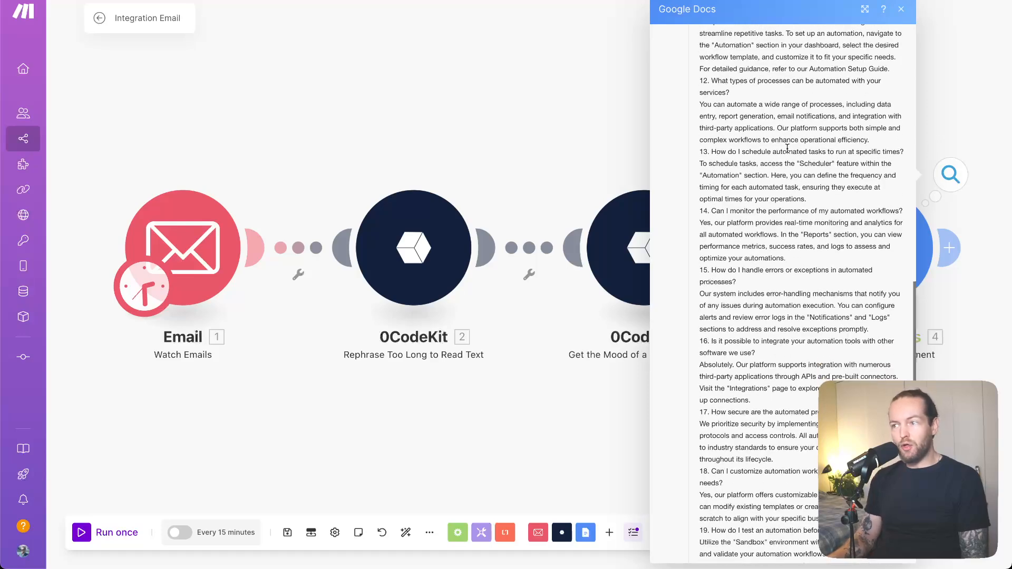
pyautogui.click(573, 449)
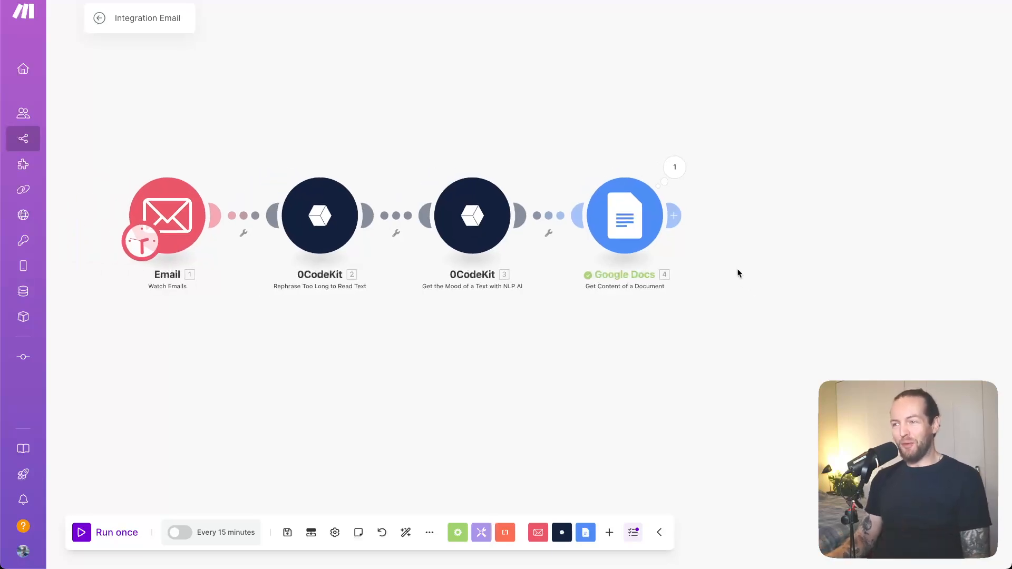
# Add an OpenAI "Create a Completion (Prompt) (GPT-3, GPT-3.5, GPT-4)" module after the Google Docs module
pyautogui.click(642, 219)
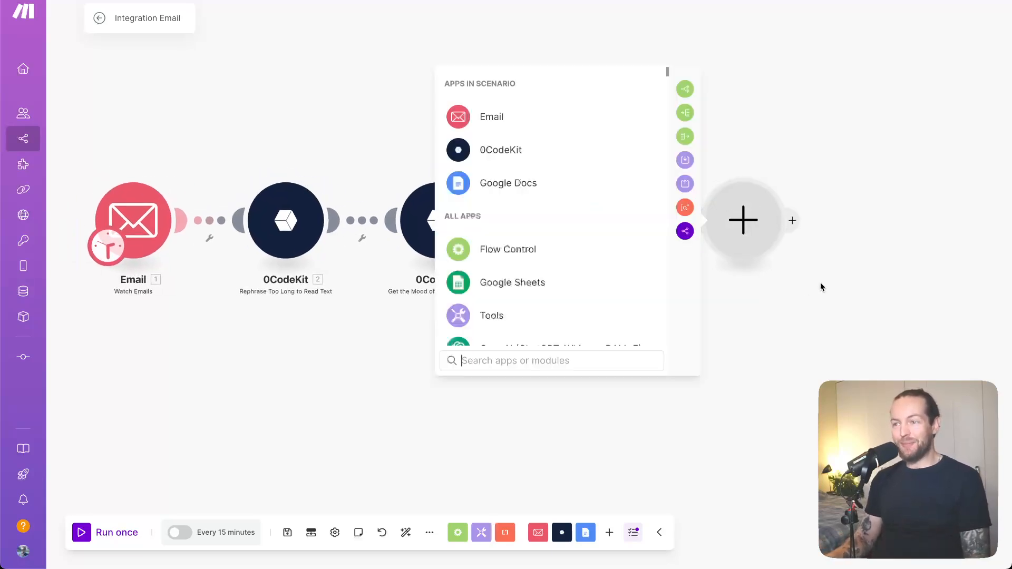
pyautogui.scroll(-2, 580, 268)
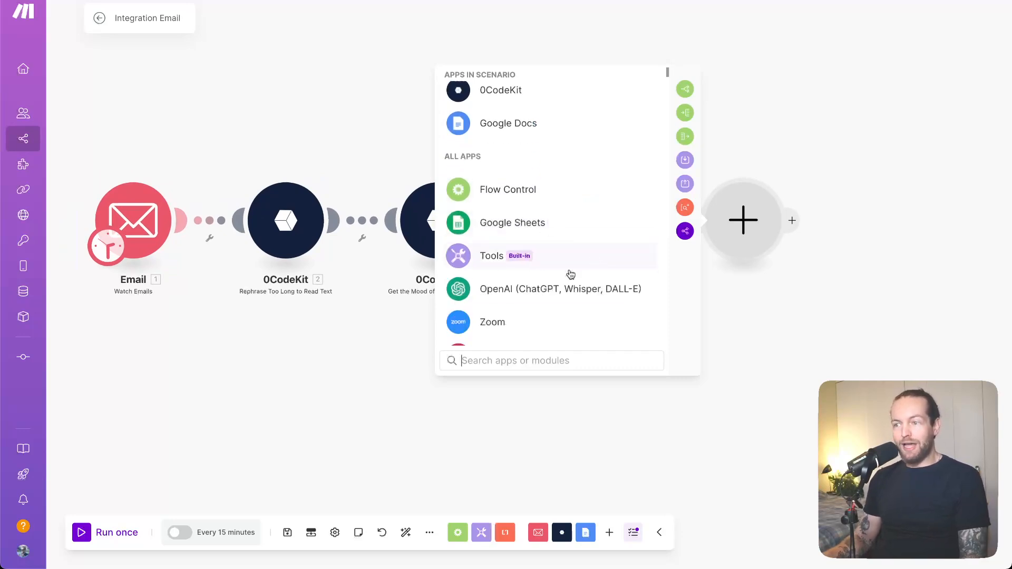
pyautogui.click(543, 290)
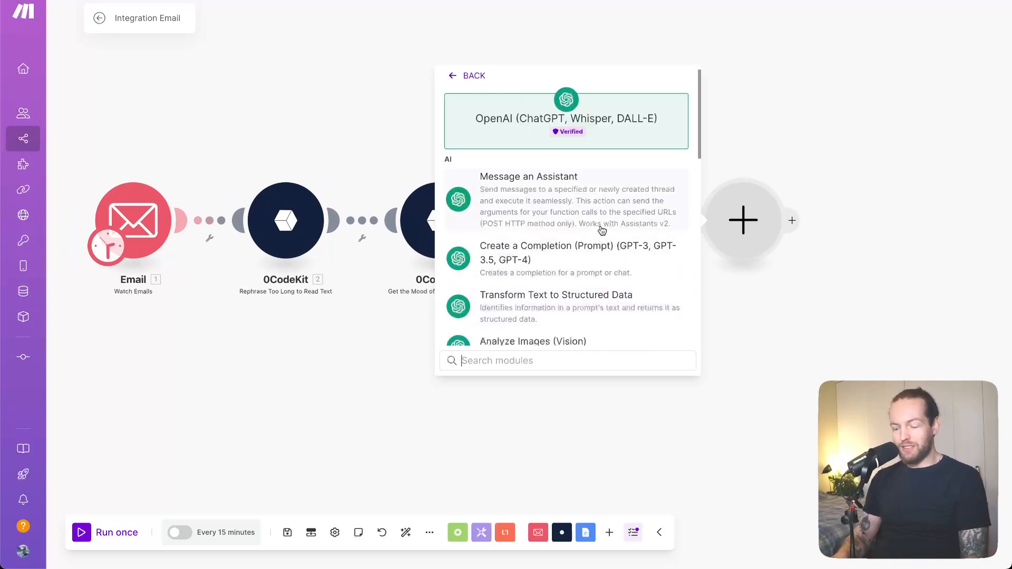
pyautogui.write('compl')
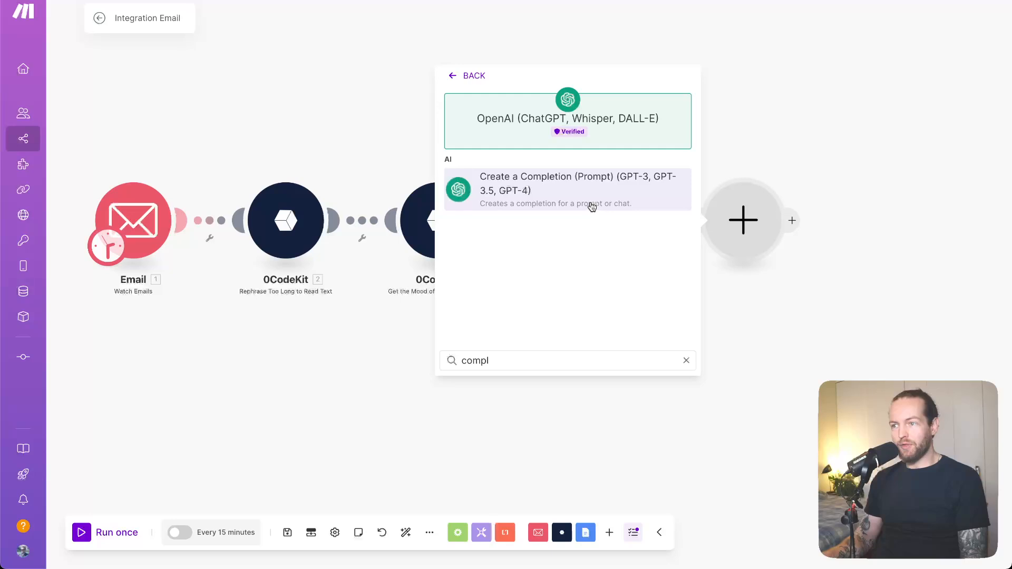
pyautogui.click(591, 209)
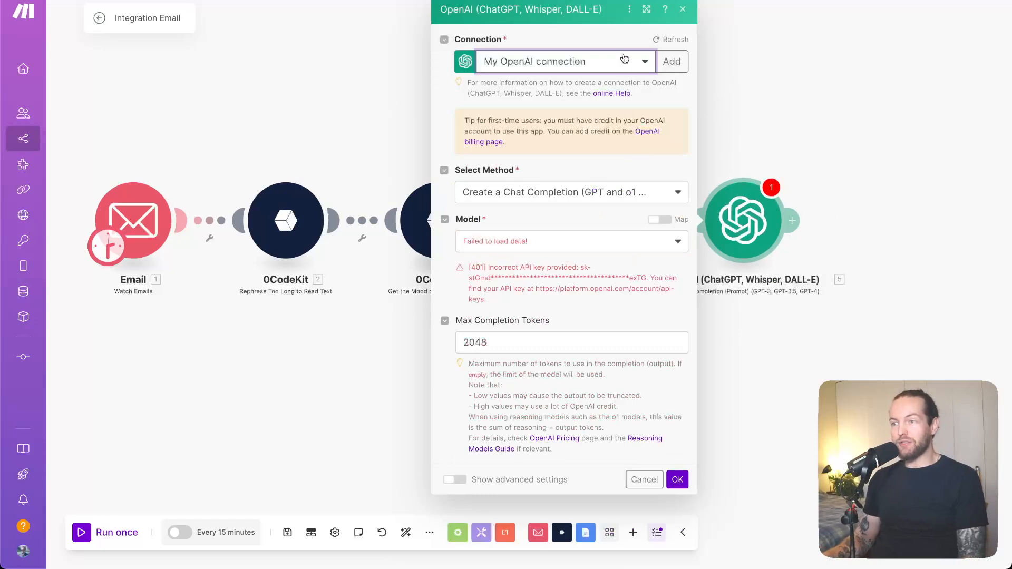
# Set the OpenAI module's connection to "Nov 15 OpenAI" and its model to gpt-4o (system)
pyautogui.click(625, 63)
pyautogui.click(531, 122)
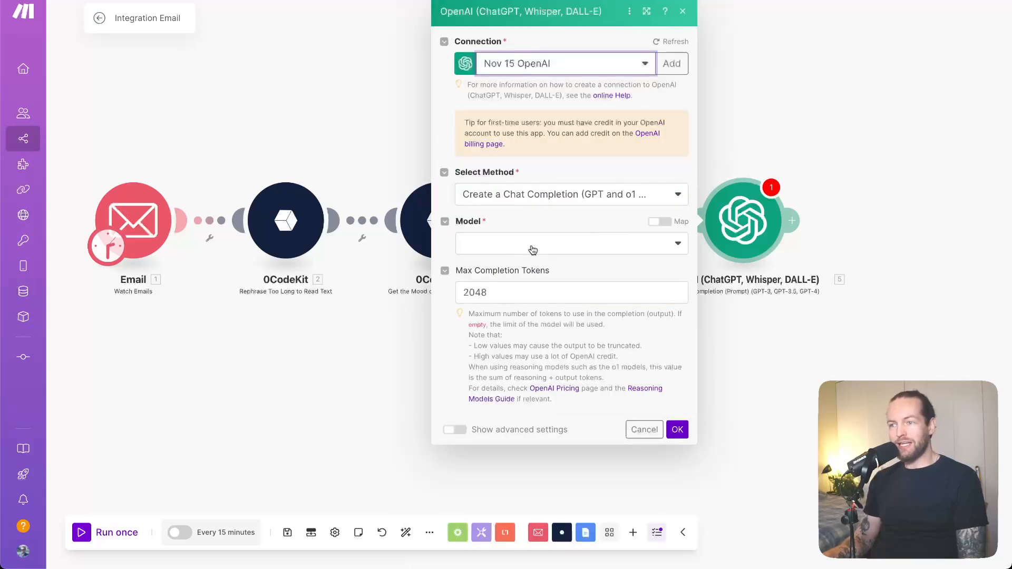
pyautogui.click(533, 250)
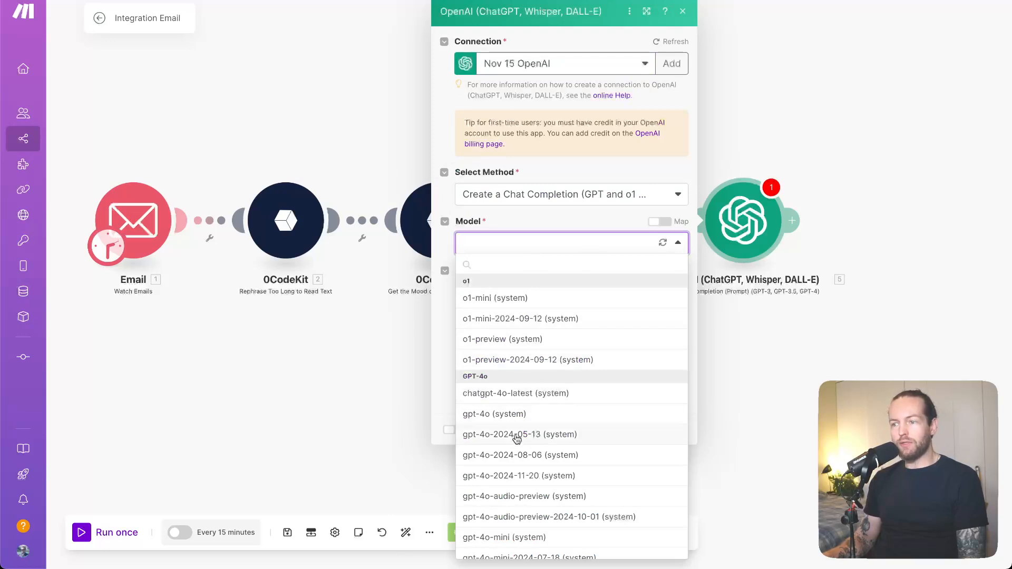
pyautogui.click(522, 415)
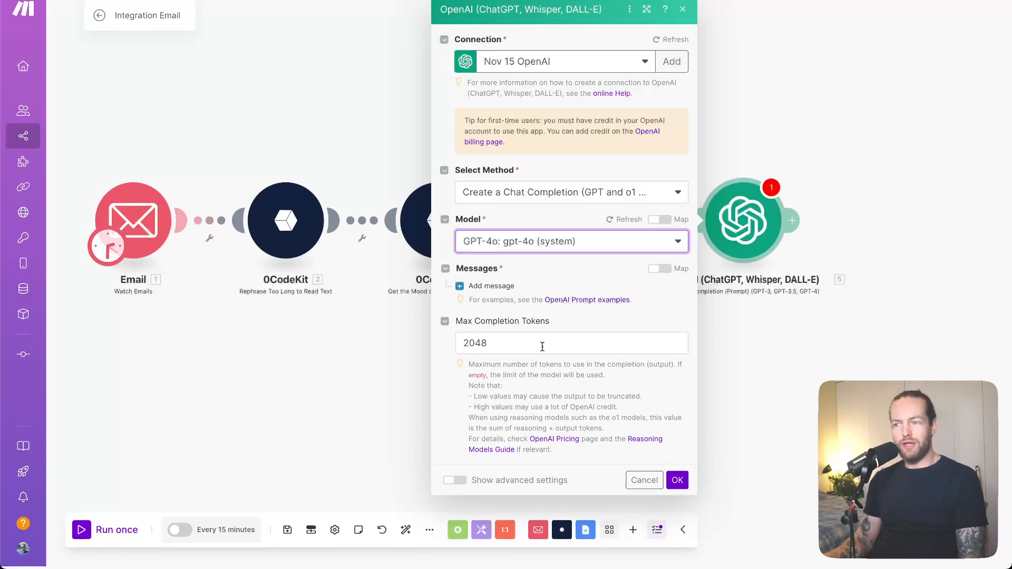
# Add a first message with the System role to the OpenAI module and open its text content for editing
pyautogui.click(462, 287)
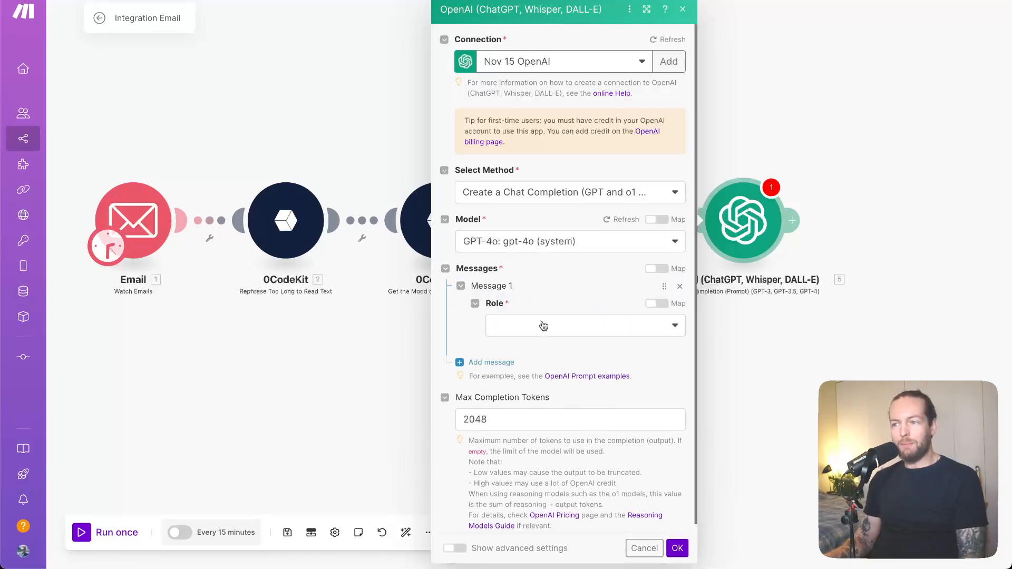
pyautogui.click(571, 329)
pyautogui.click(554, 348)
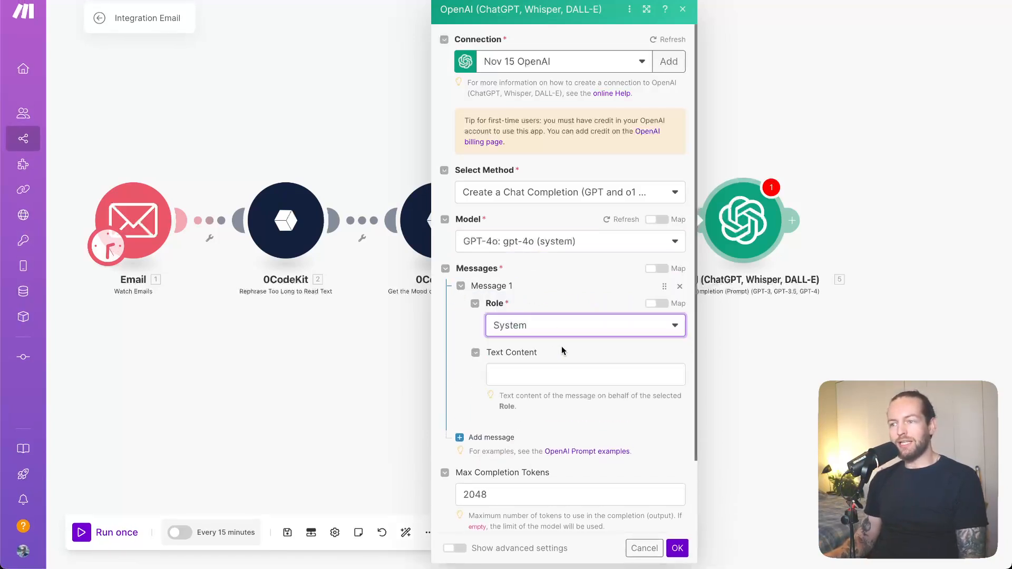
pyautogui.click(556, 377)
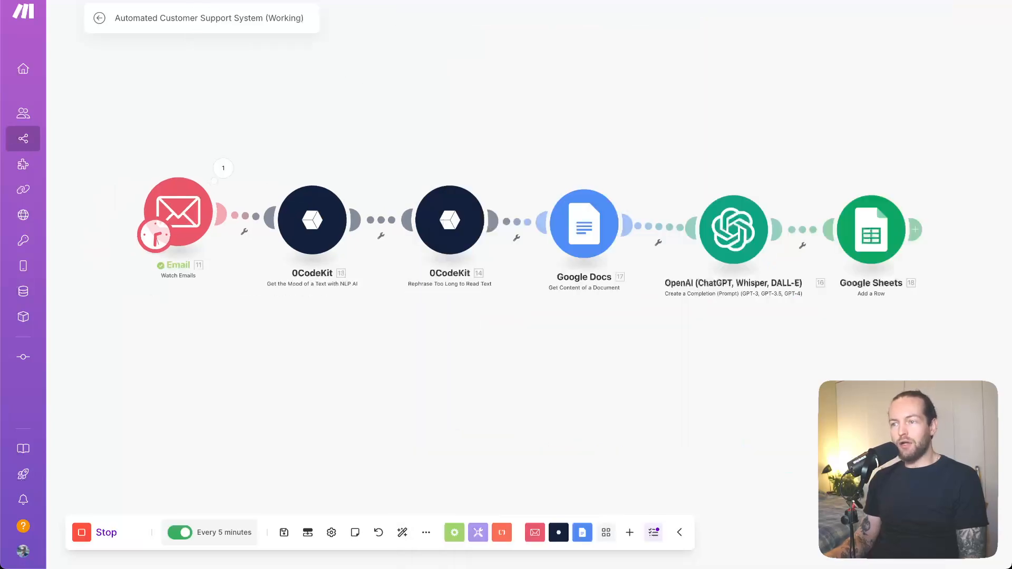
# Copy the FAQ and support ticket prompt from the working scenario's OpenAI module into the Integration Email OpenAI module's System message
pyautogui.click(734, 234)
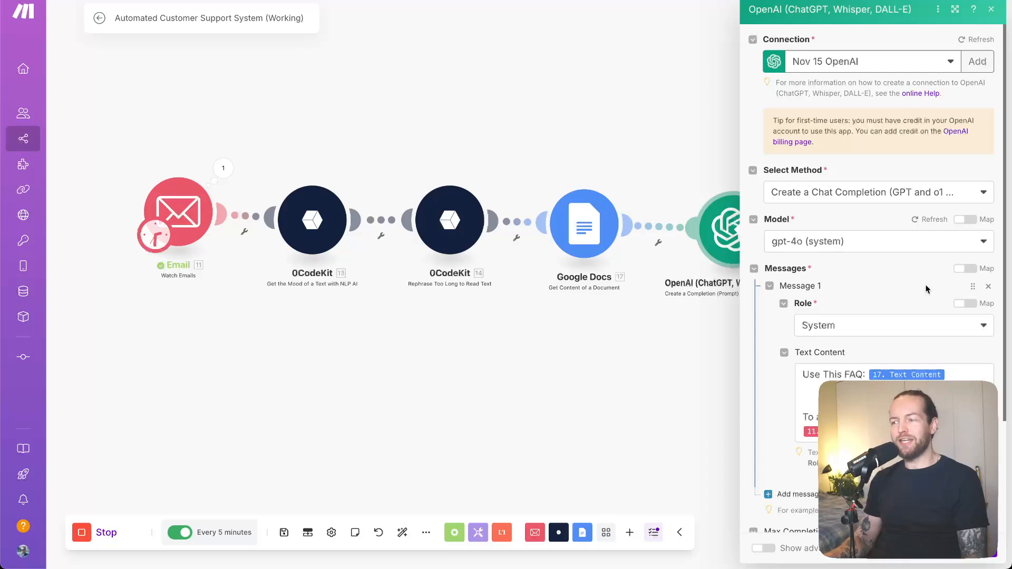
pyautogui.scroll(-2, 782, 349)
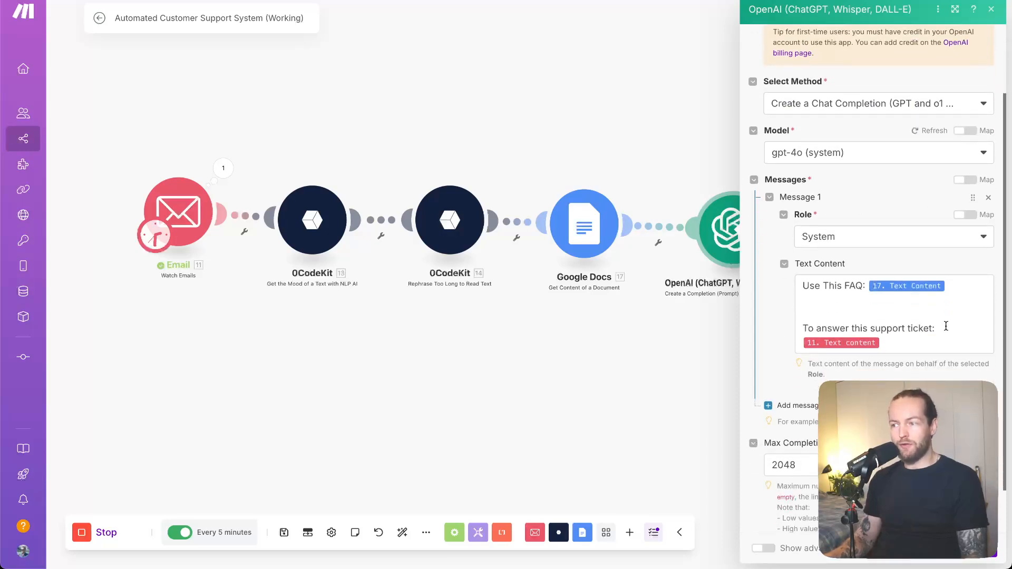
pyautogui.click(946, 327)
pyautogui.hotkey('ctrl', 'a')
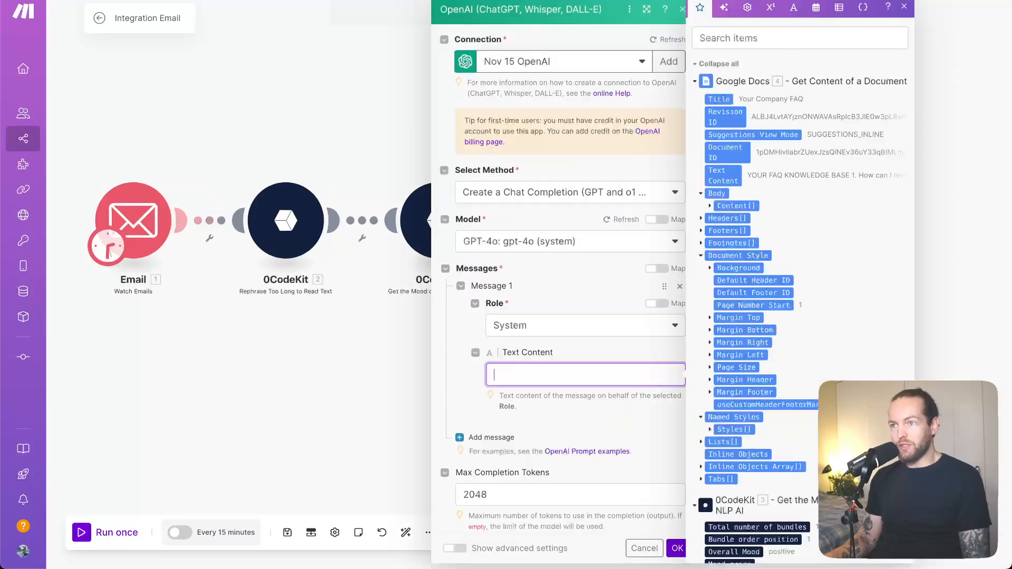
pyautogui.write('Use This FAQ: 17.text   To answer this support ticket: 11.text')
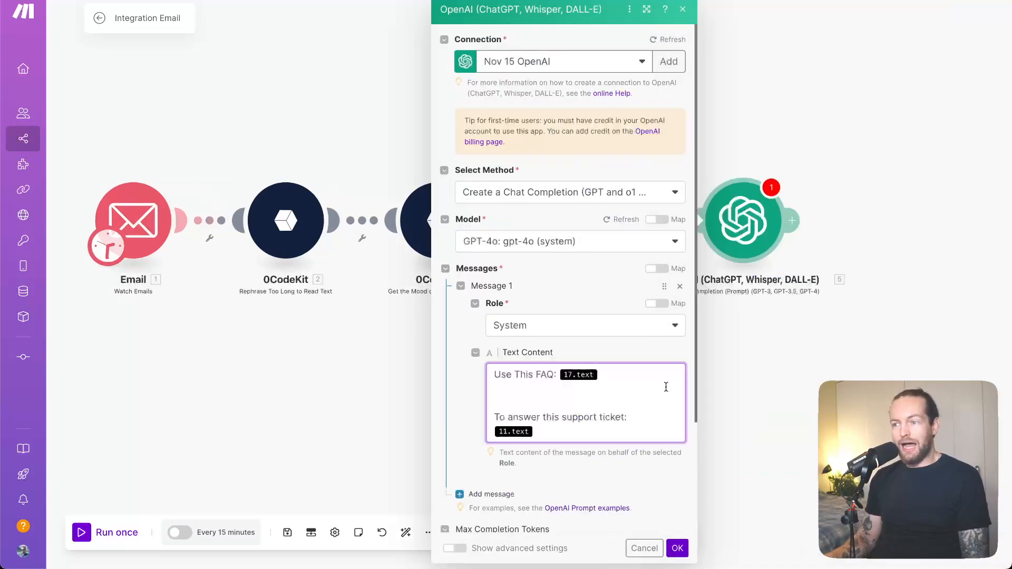
pyautogui.scroll(-3, 666, 387)
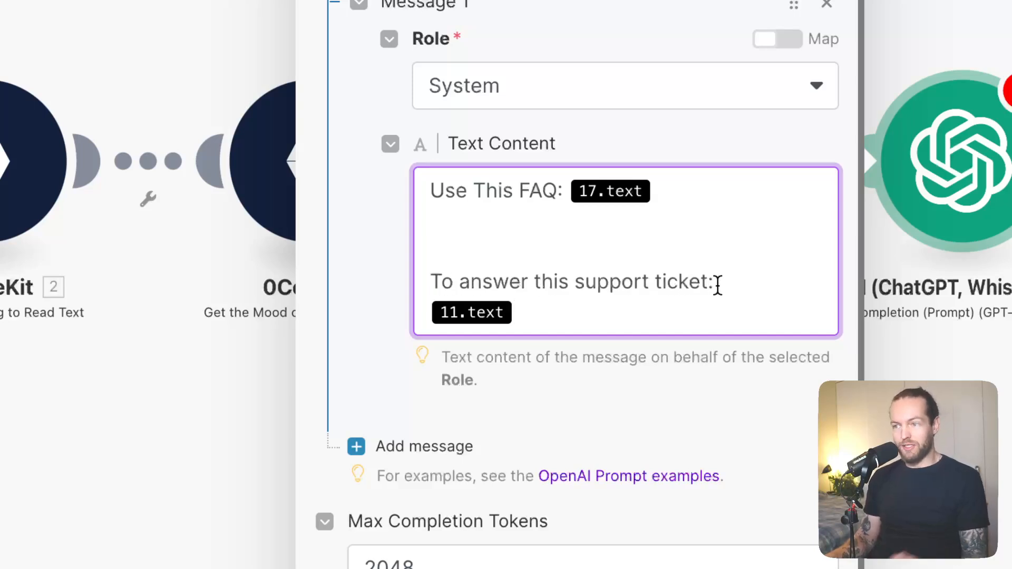
pyautogui.scroll(5, 688, 288)
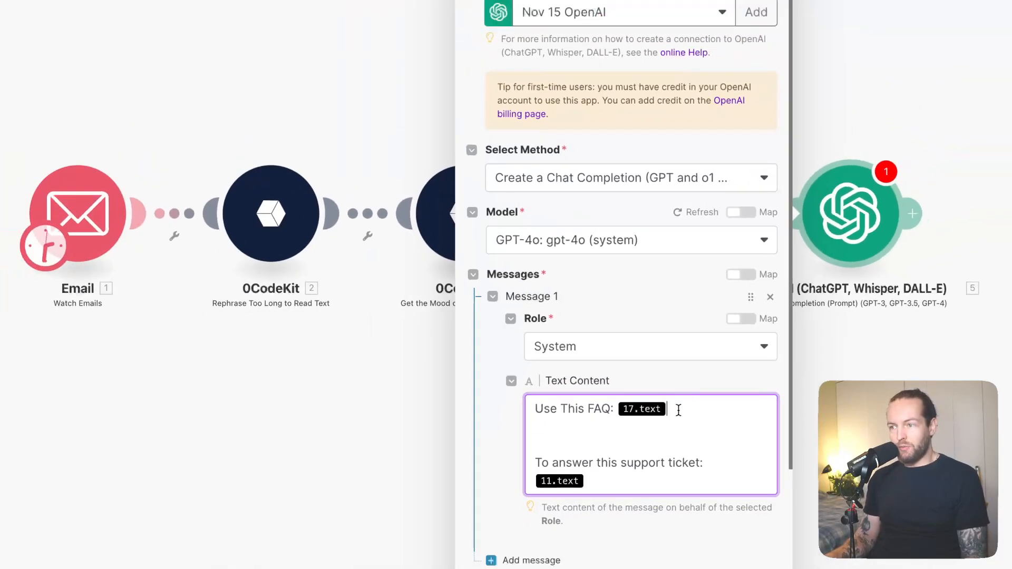
# Remove the 17.text reference after "Use This FAQ:" and replace the 11.text reference with the Email module's Text content
pyautogui.click(673, 491)
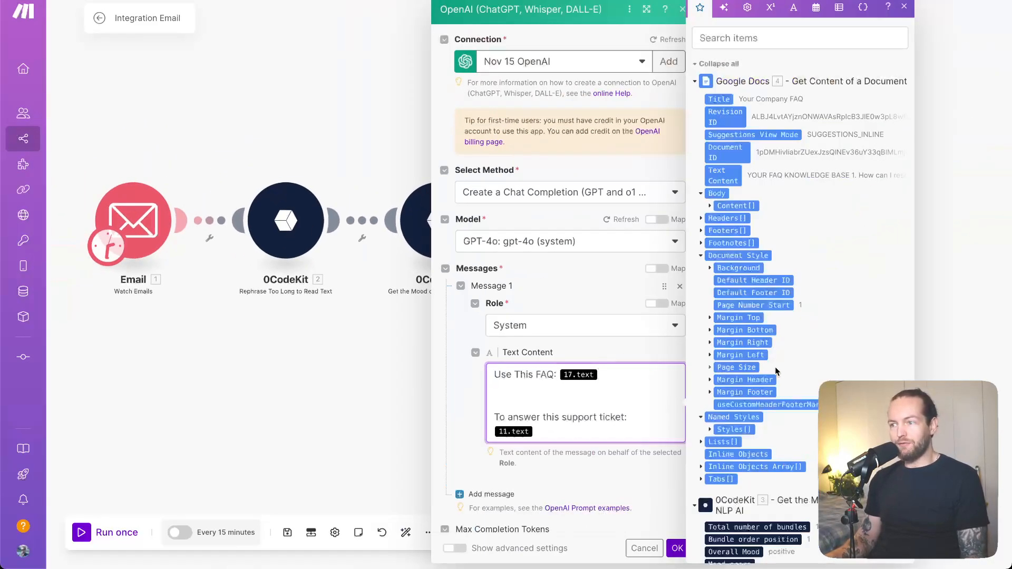
pyautogui.scroll(-15, 787, 386)
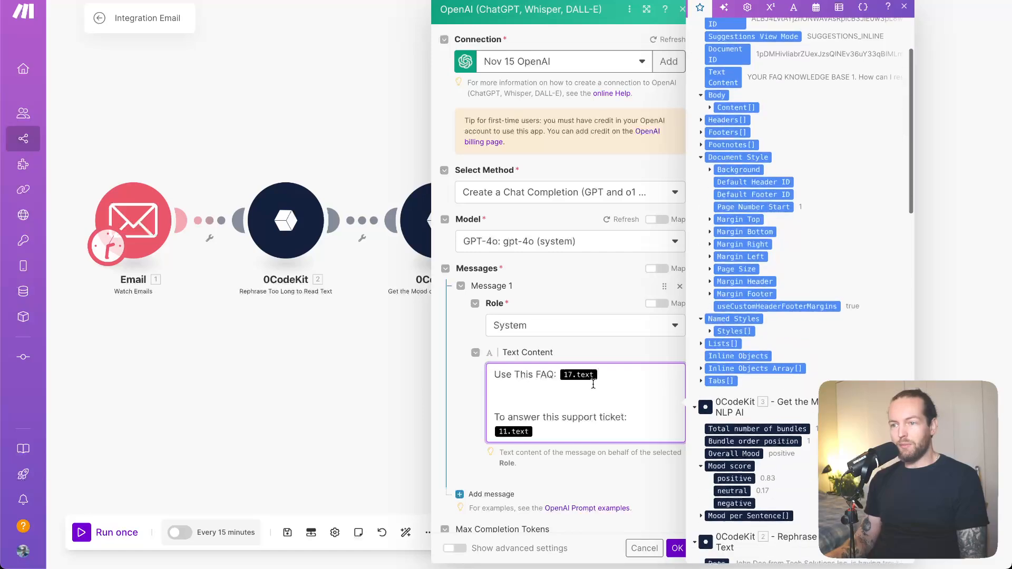
pyautogui.scroll(-10, 846, 345)
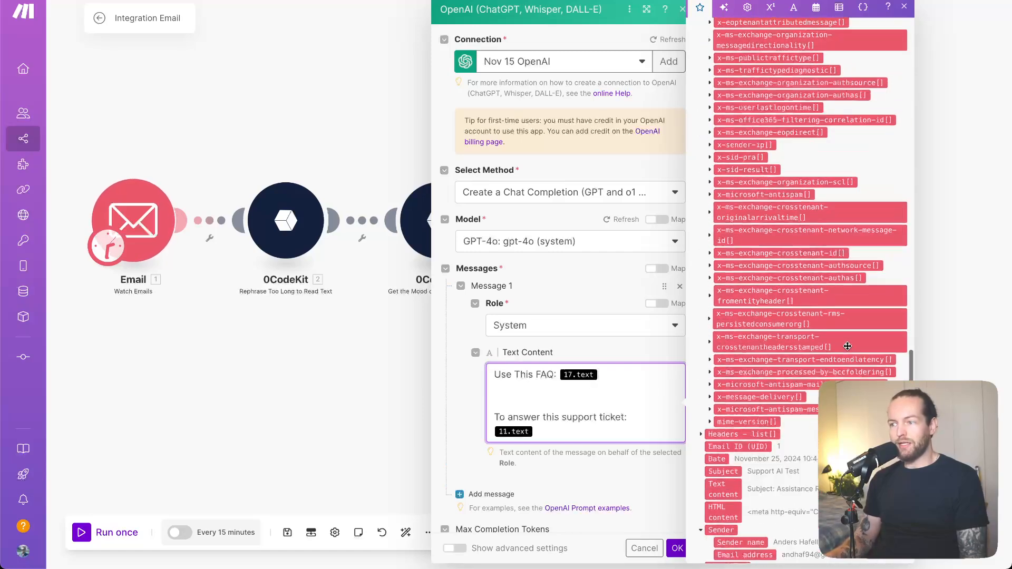
pyautogui.click(634, 368)
pyautogui.press('BackSpace')
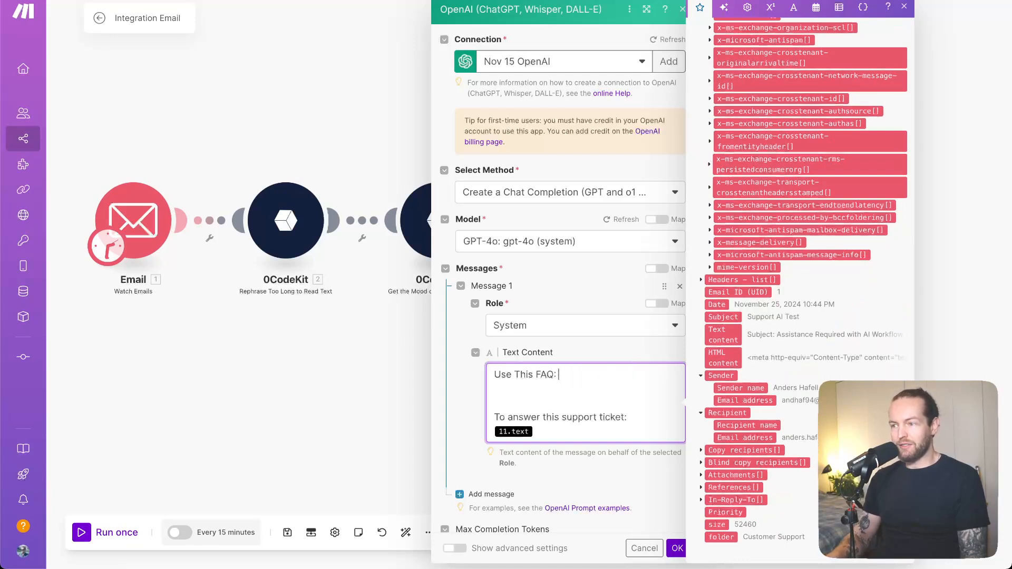
pyautogui.click(723, 334)
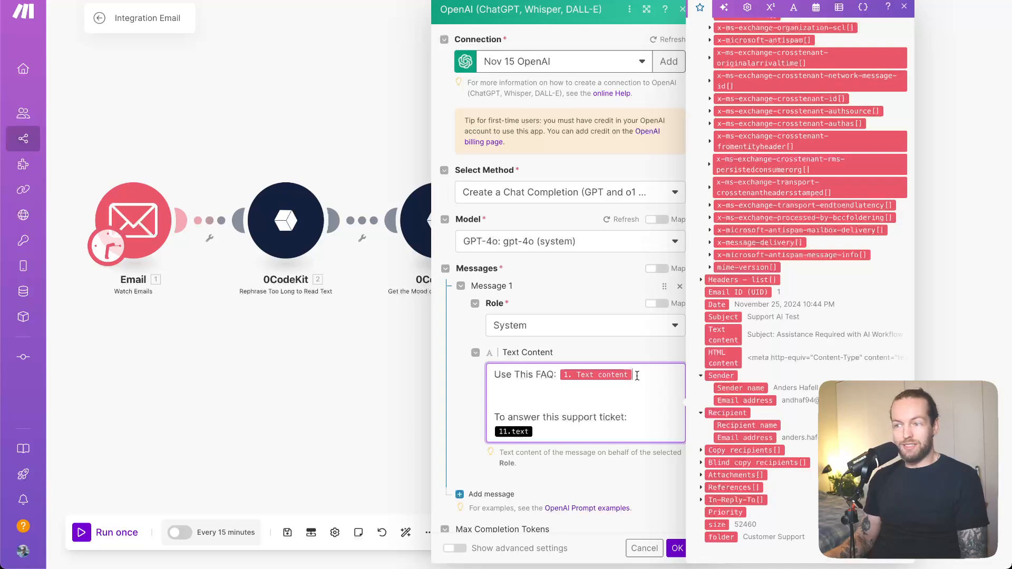
pyautogui.press('BackSpace')
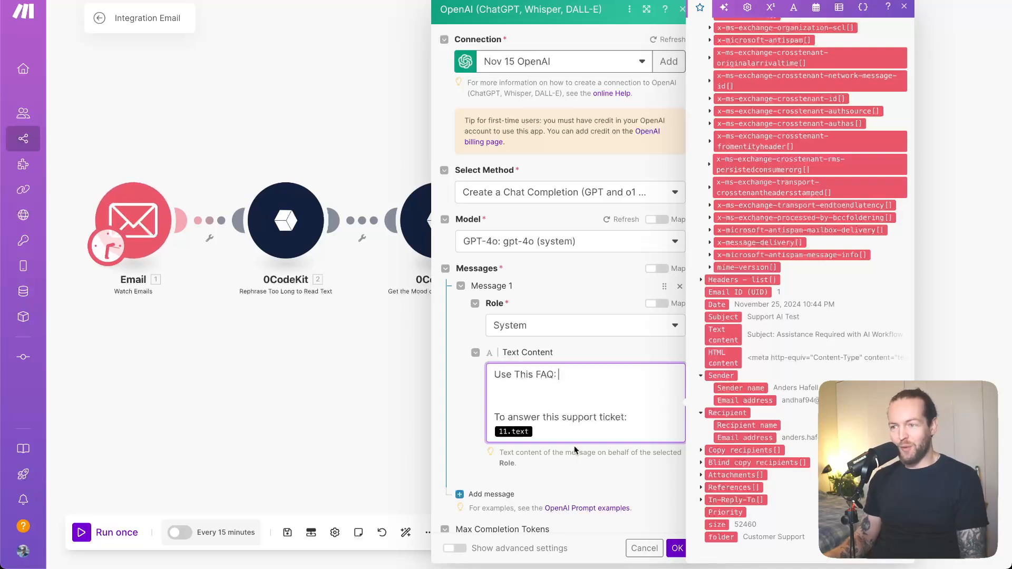
pyautogui.press('BackSpace')
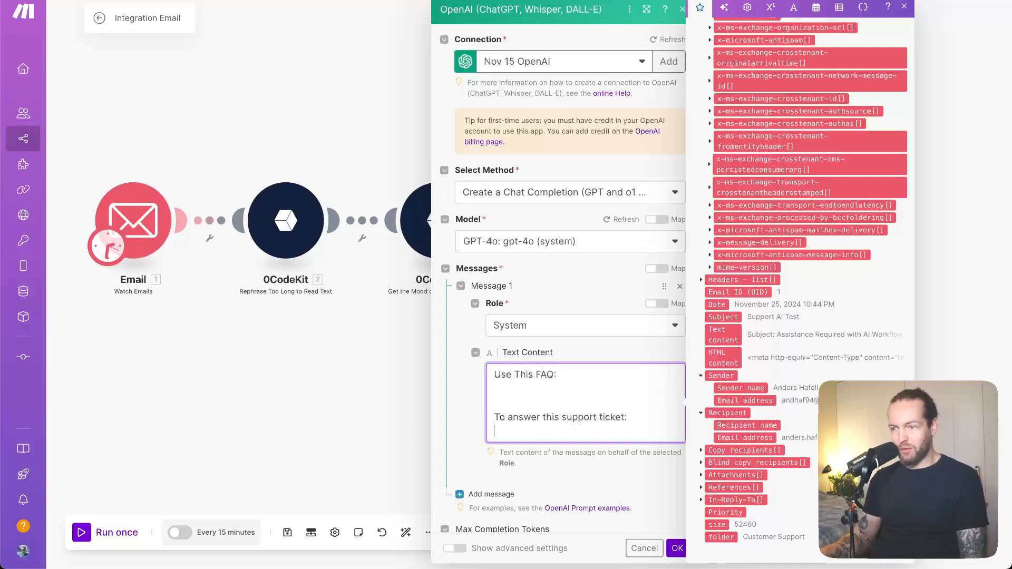
pyautogui.click(723, 334)
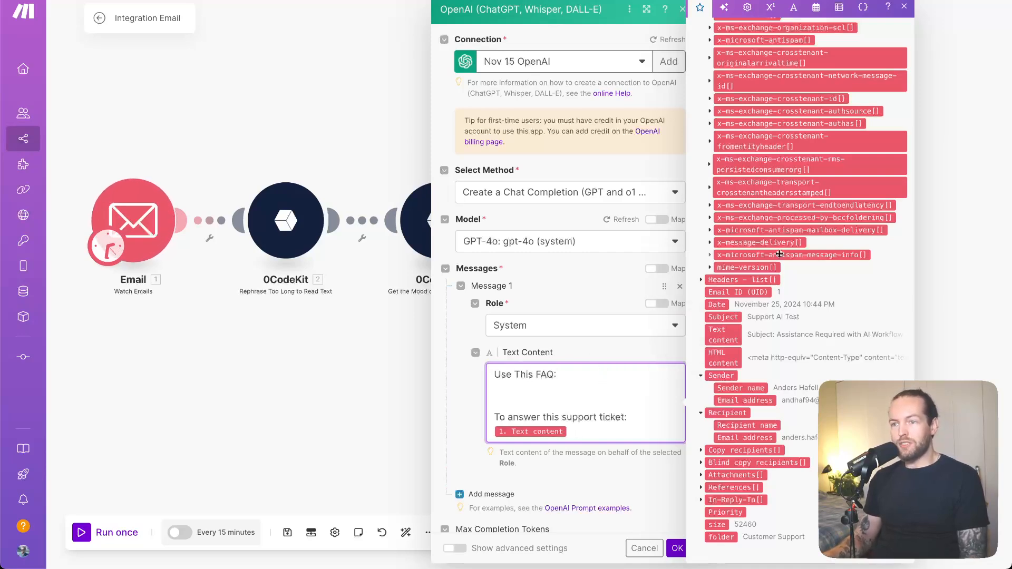
# Insert the Google Docs module's Text Content after "Use This FAQ:" and save the OpenAI module's settings
pyautogui.scroll(15, 780, 256)
pyautogui.scroll(-1, 780, 257)
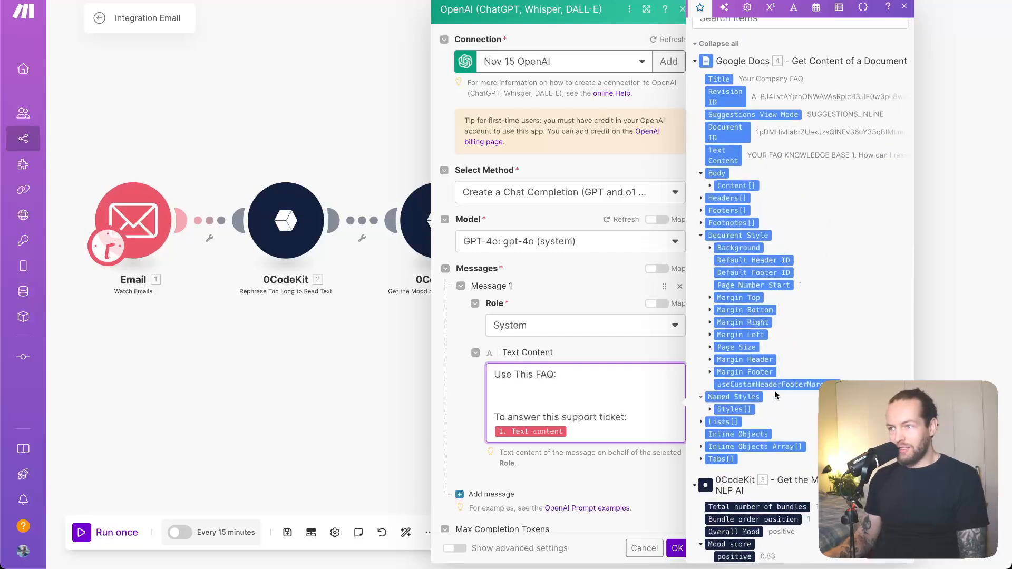
pyautogui.click(709, 187)
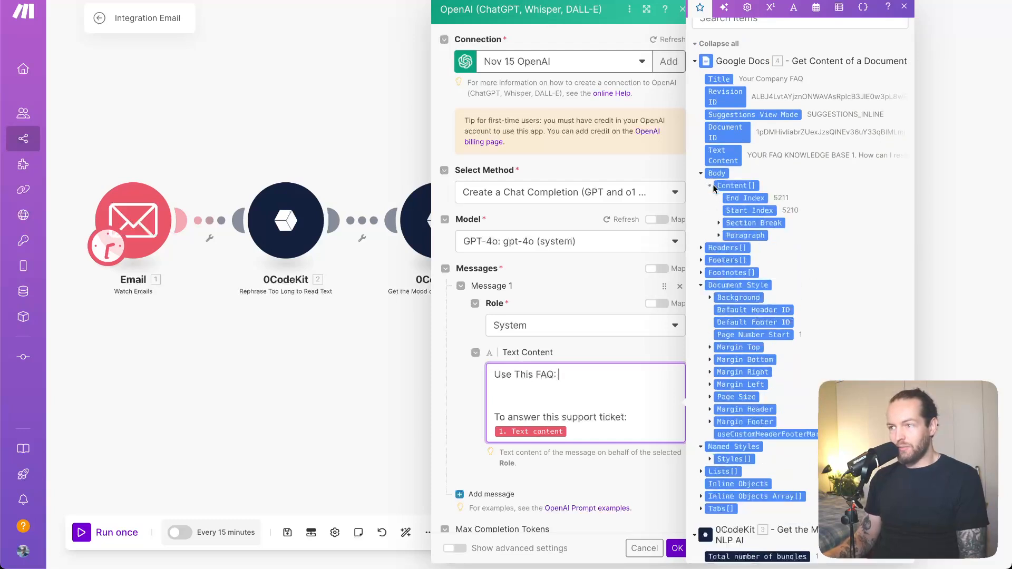
pyautogui.click(718, 236)
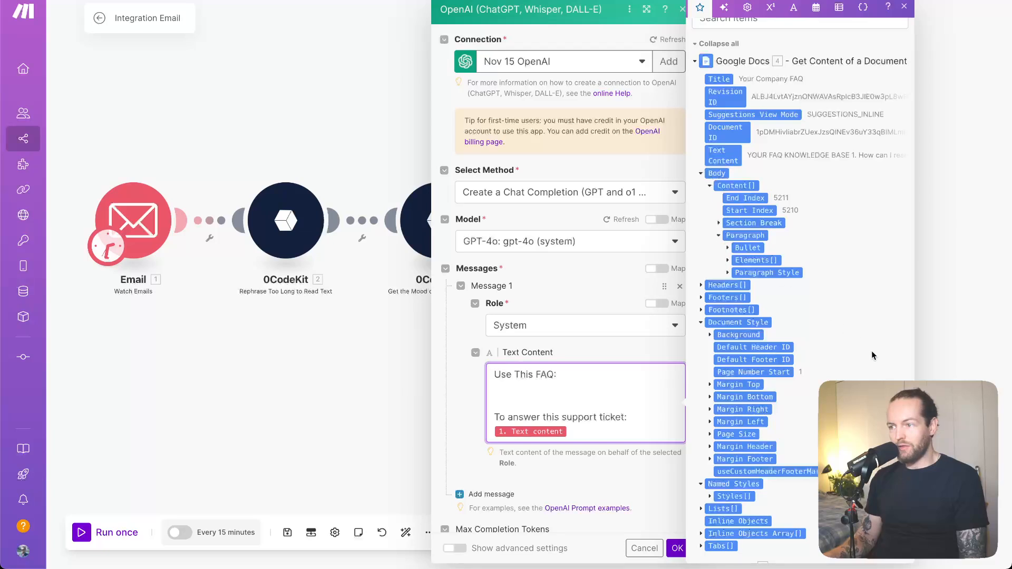
pyautogui.scroll(-3, 872, 355)
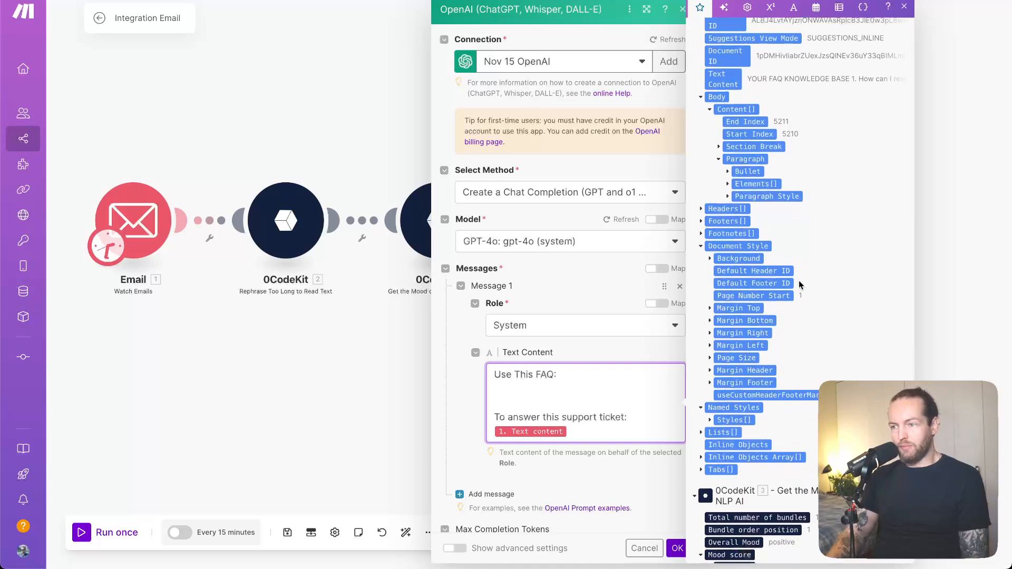
pyautogui.scroll(3, 799, 284)
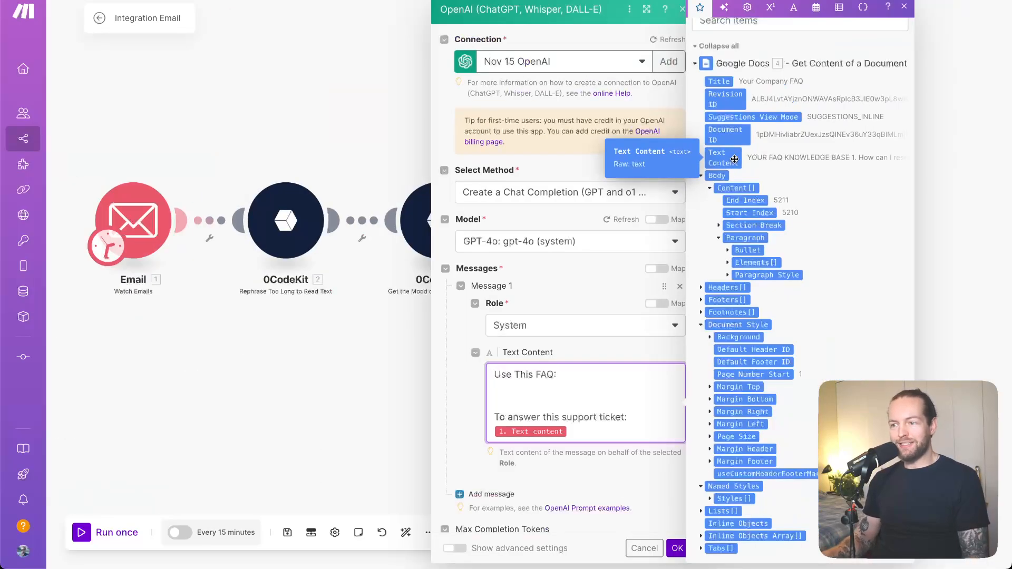
pyautogui.click(734, 159)
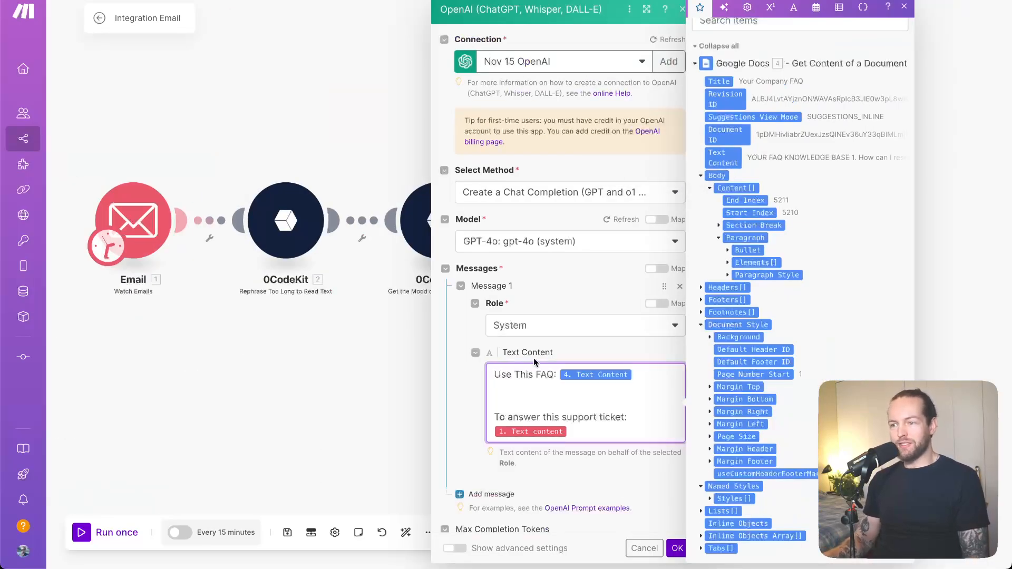
pyautogui.click(474, 390)
pyautogui.scroll(-3, 474, 389)
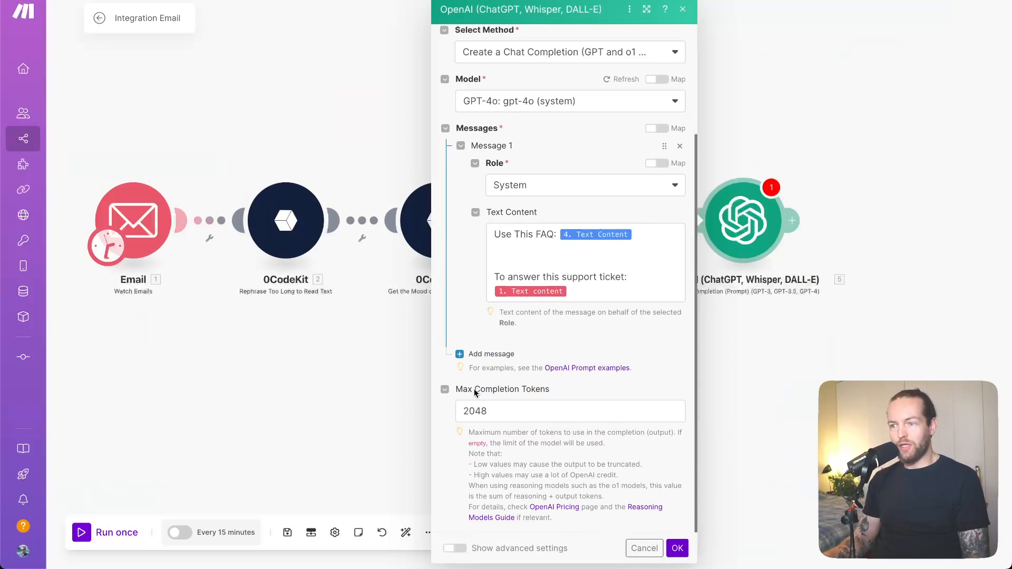
pyautogui.click(677, 548)
# Switch to the "Email Support Ticket to CRM + Draft Email" spreadsheet and examine its Name, Support Email, Simplified Email, Mood and Draft Response columns
pyautogui.moveTo(735, 413); pyautogui.dragTo(530, 380)
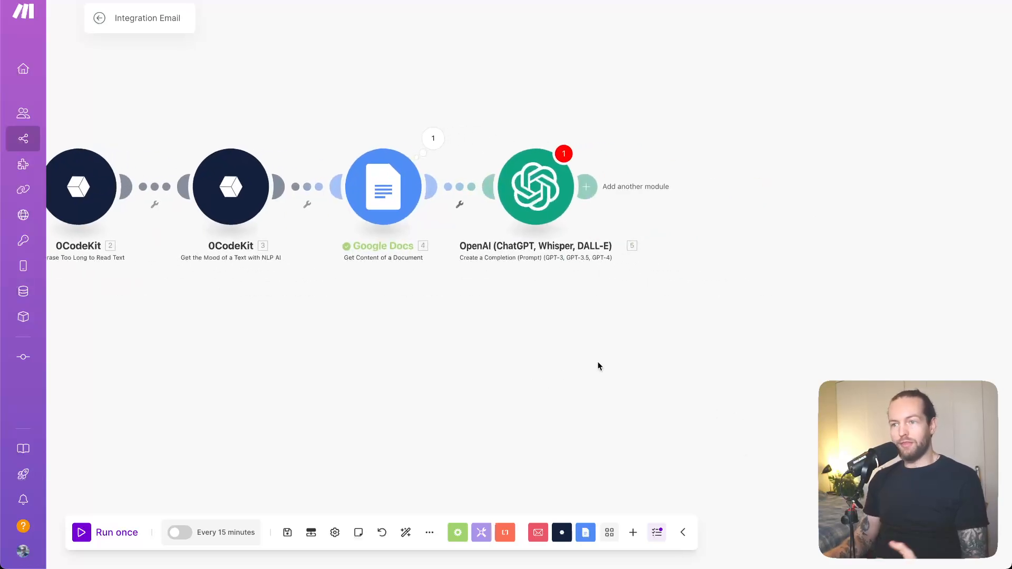
pyautogui.scroll(-3, 598, 365)
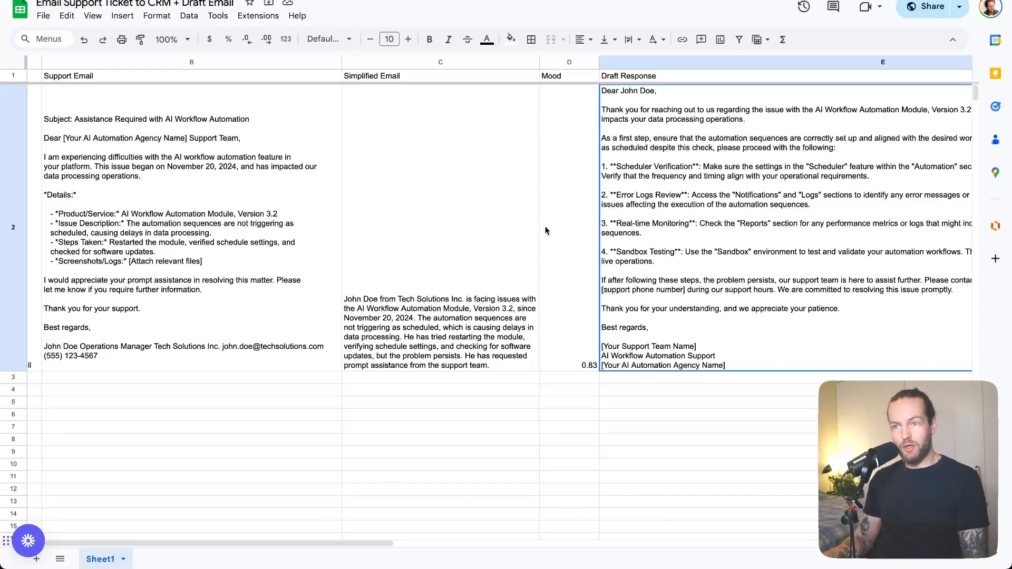
pyautogui.click(200, 136)
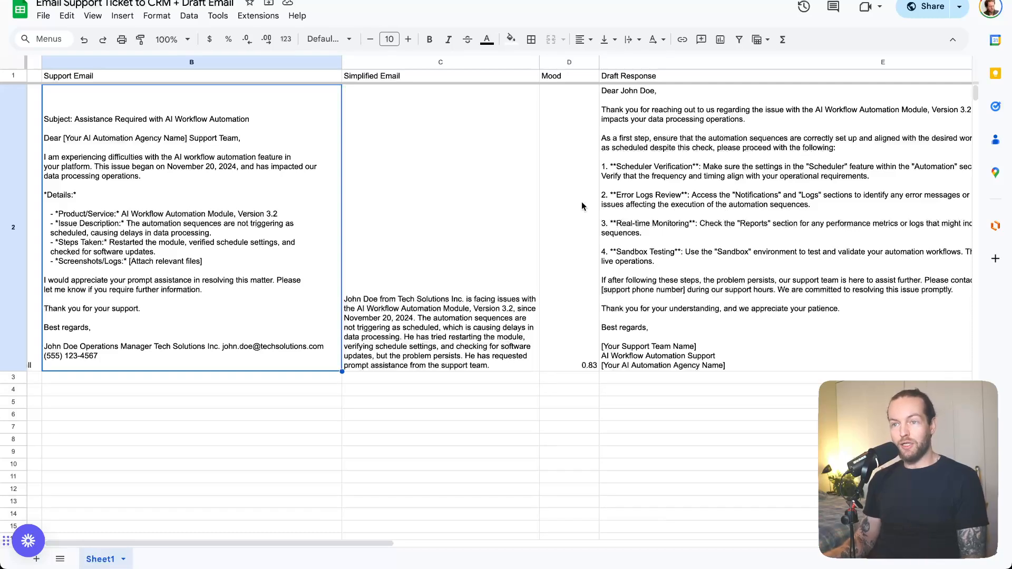
pyautogui.click(55, 77)
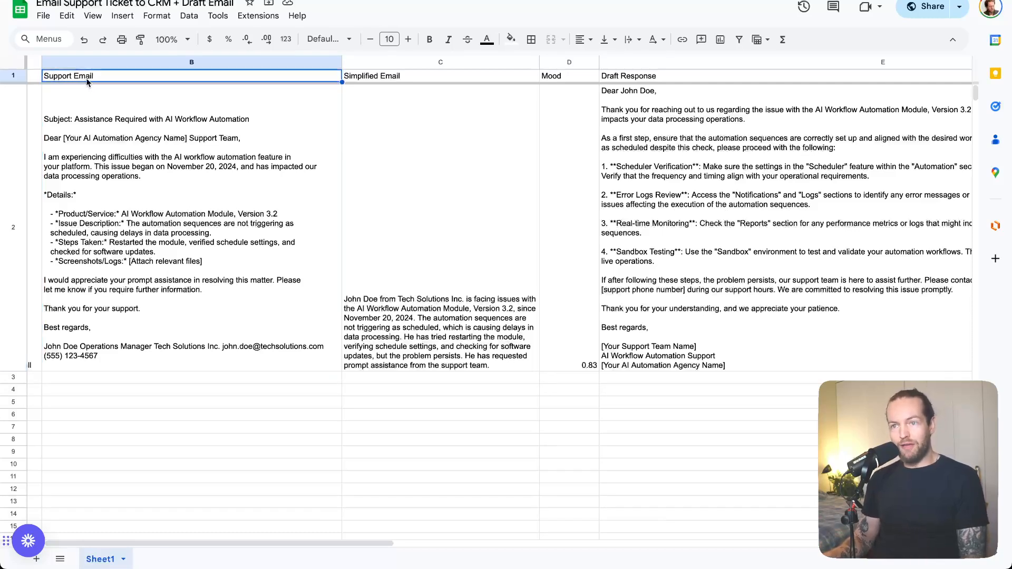
pyautogui.click(441, 76)
pyautogui.click(557, 83)
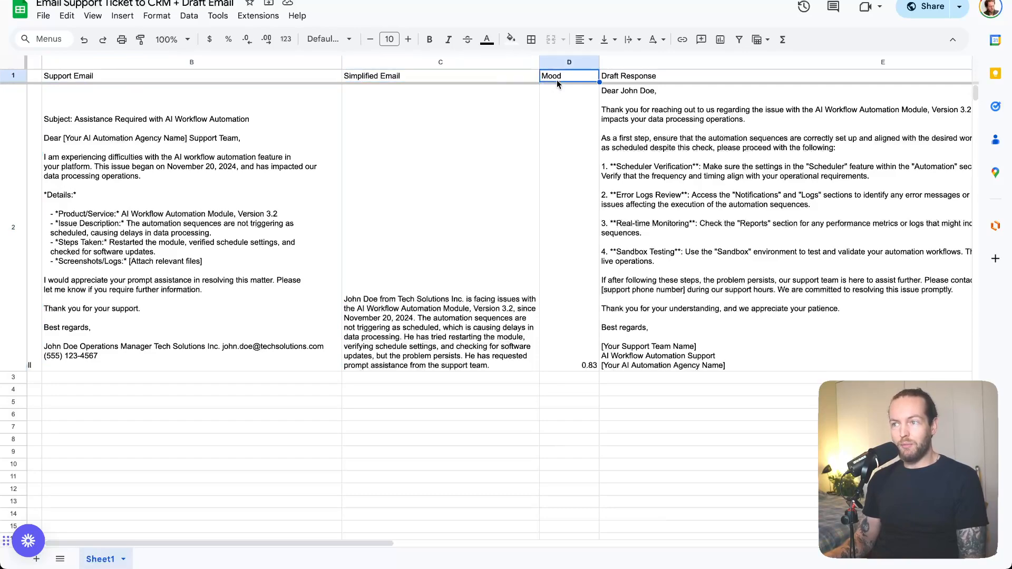
pyautogui.click(724, 75)
pyautogui.hscroll(5, 773, 252)
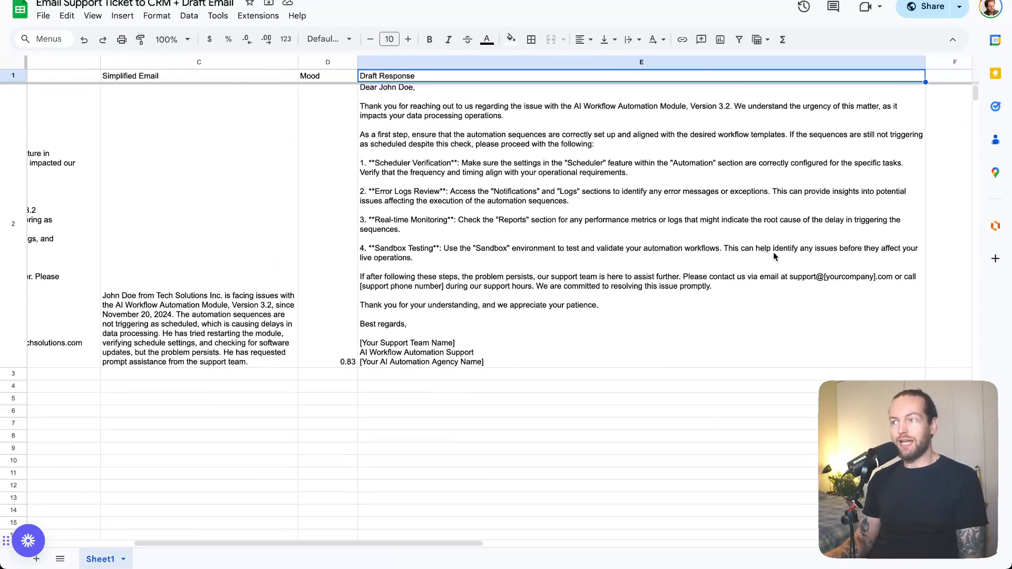
pyautogui.hscroll(-5, 773, 252)
pyautogui.hscroll(-2, 773, 252)
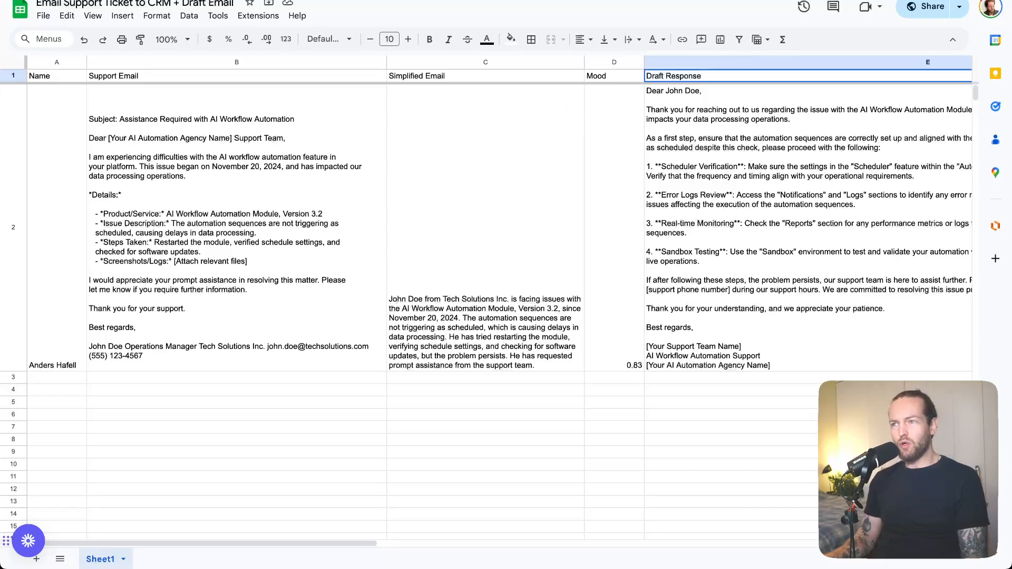
# Return to the Integration Email scenario and add a Google Sheets "Add a Row" module after the OpenAI module
pyautogui.click(369, 1)
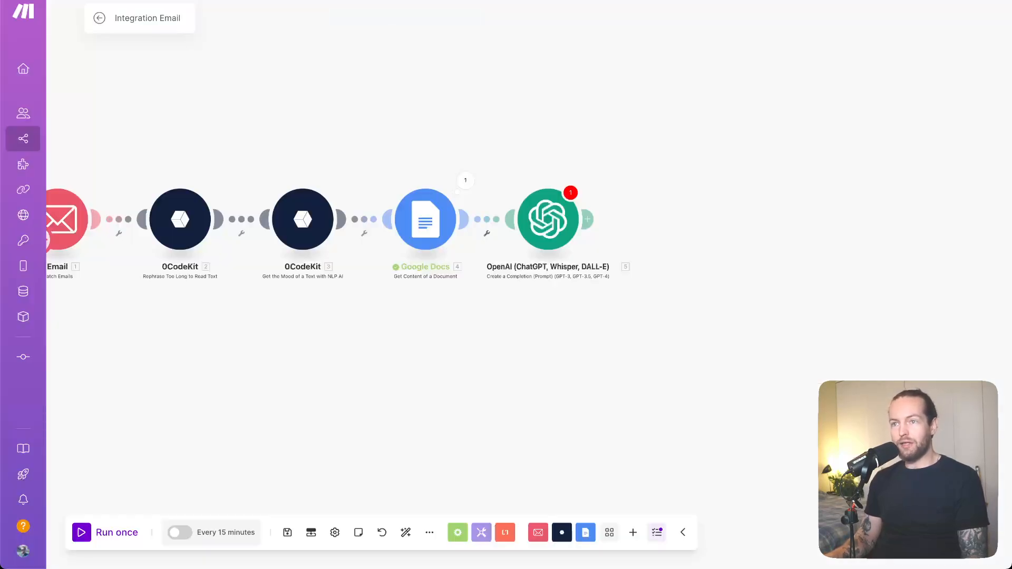
pyautogui.click(589, 218)
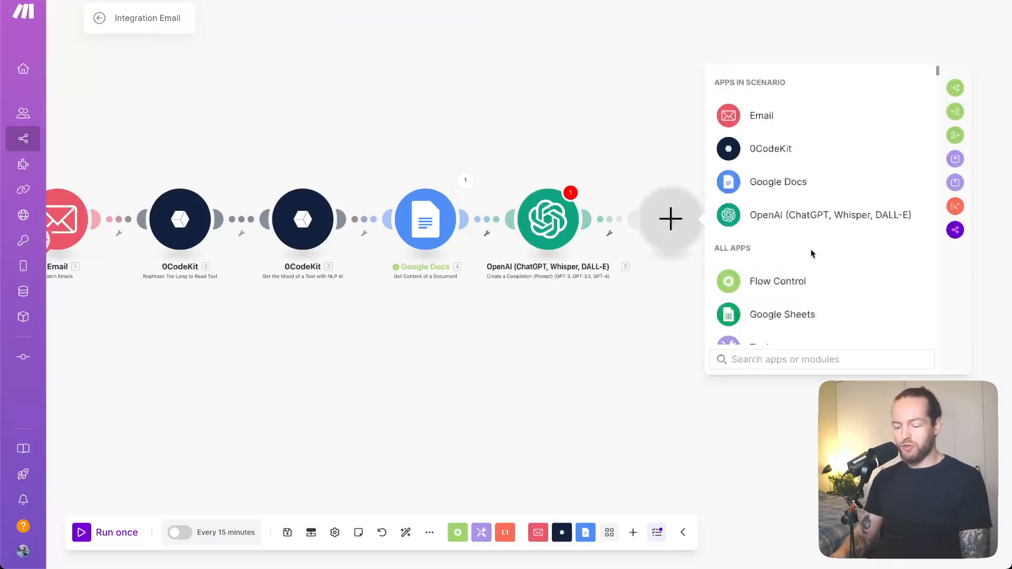
pyautogui.write('google')
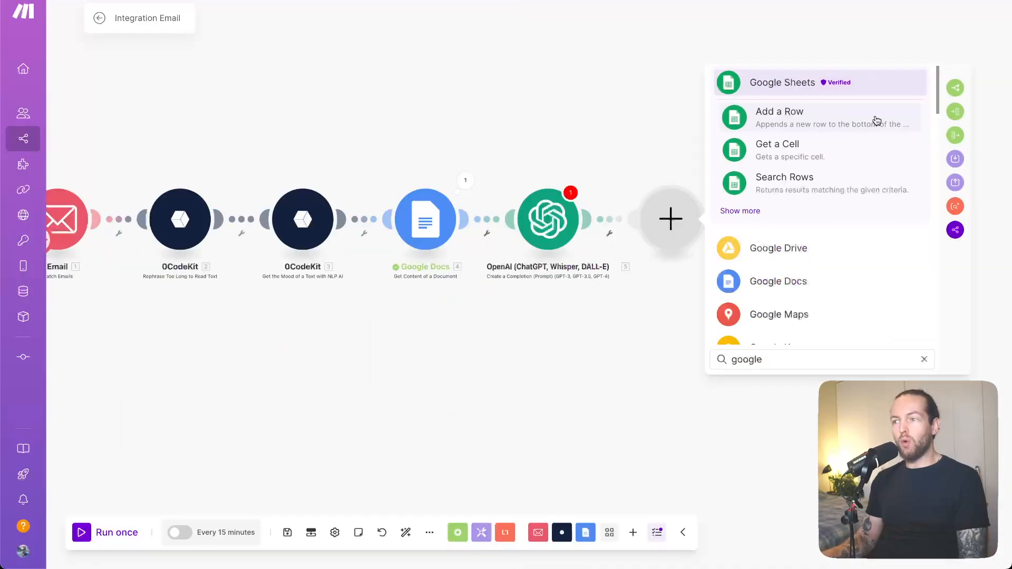
pyautogui.click(876, 120)
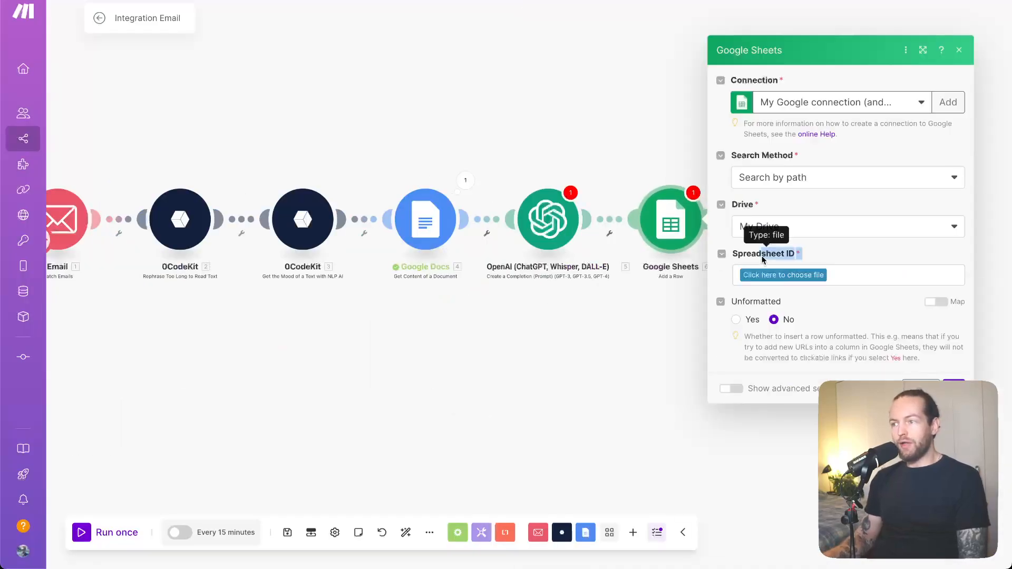
# Choose the Gmail-based Google connection for the Google Sheets module and set its search method to "Select from all"
pyautogui.click(877, 108)
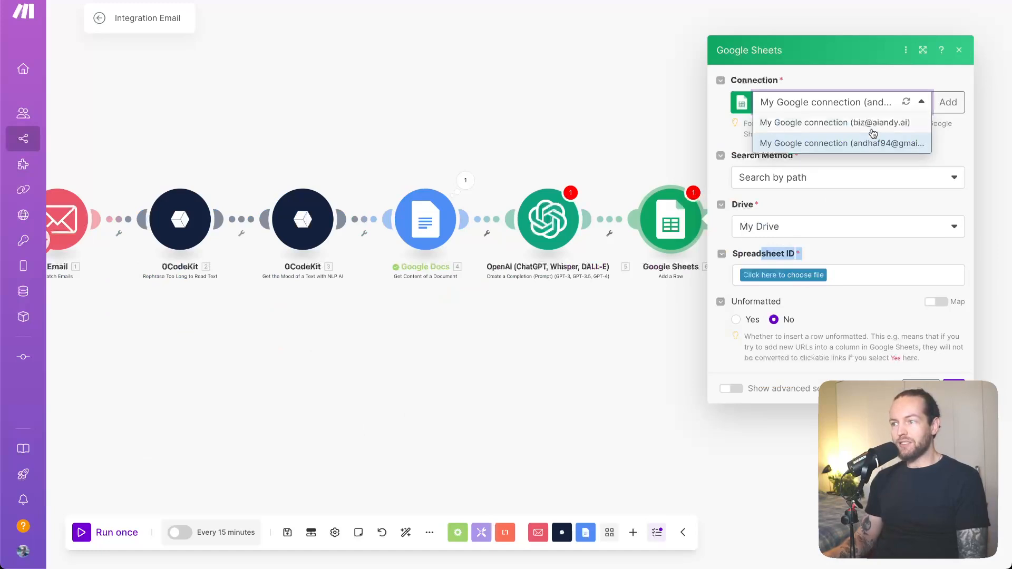
pyautogui.click(862, 146)
pyautogui.click(833, 180)
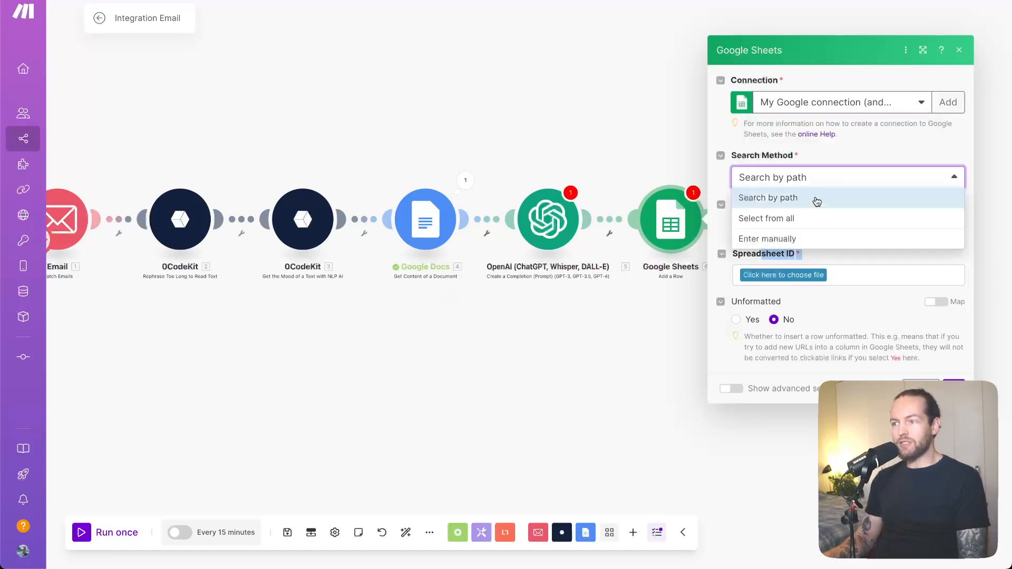
pyautogui.click(786, 224)
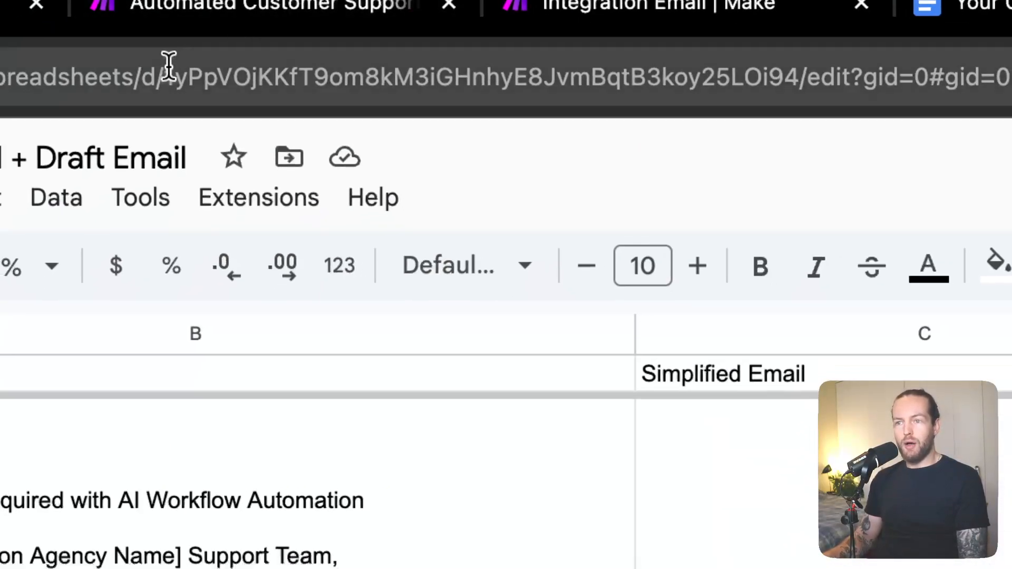
# Copy the ID from the spreadsheet's URL into the Google Sheets module's Spreadsheet ID and choose Sheet1 as the sheet name
pyautogui.moveTo(169, 69); pyautogui.dragTo(793, 70)
pyautogui.hotkey('ctrl', 'c')
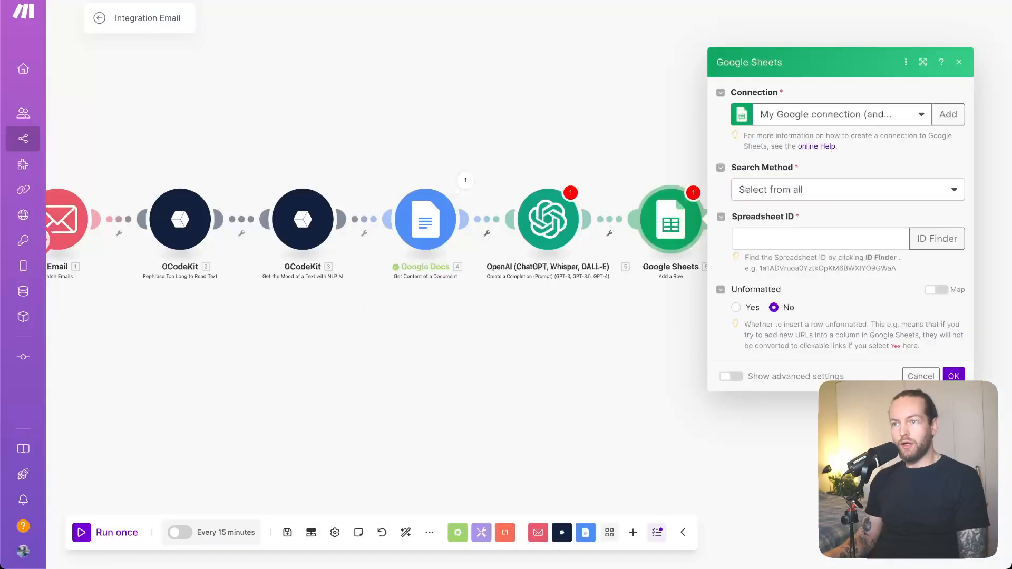
pyautogui.click(814, 239)
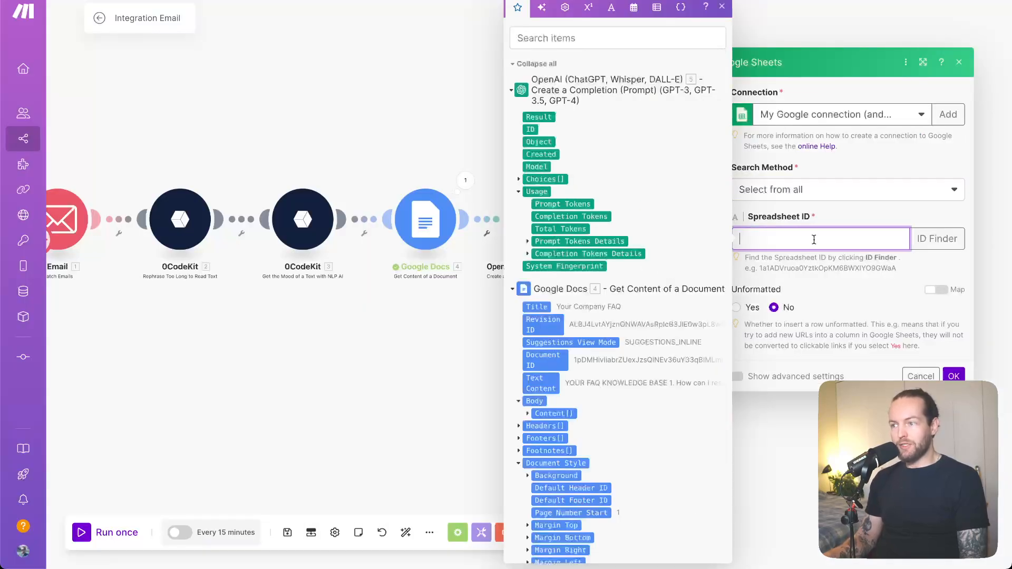
pyautogui.hotkey('ctrl', 'v')
pyautogui.click(910, 286)
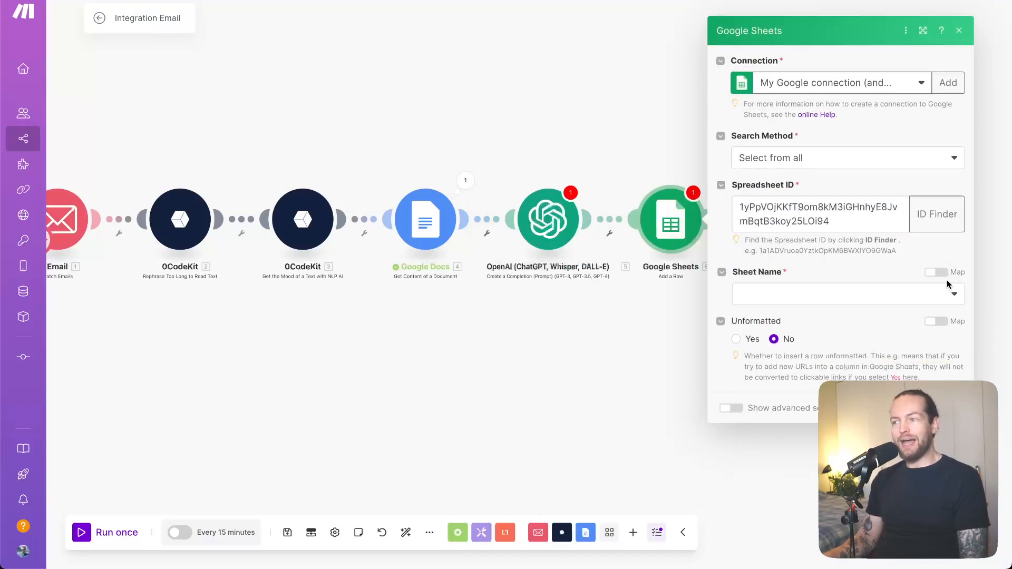
pyautogui.click(947, 292)
pyautogui.click(816, 316)
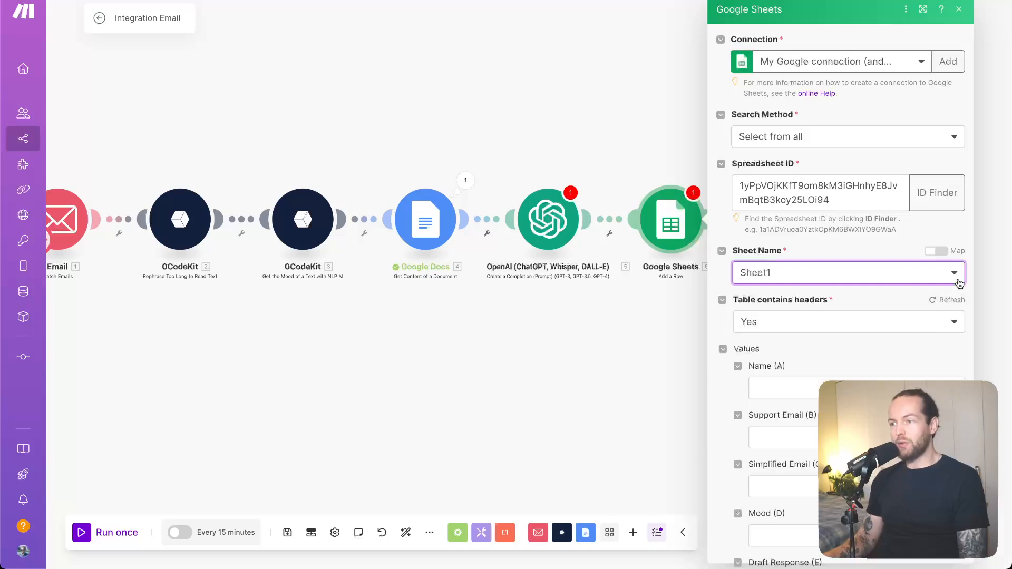
# Map the Name column to the Email module's Sender name and the Support Email column to its Text content
pyautogui.scroll(-4, 958, 285)
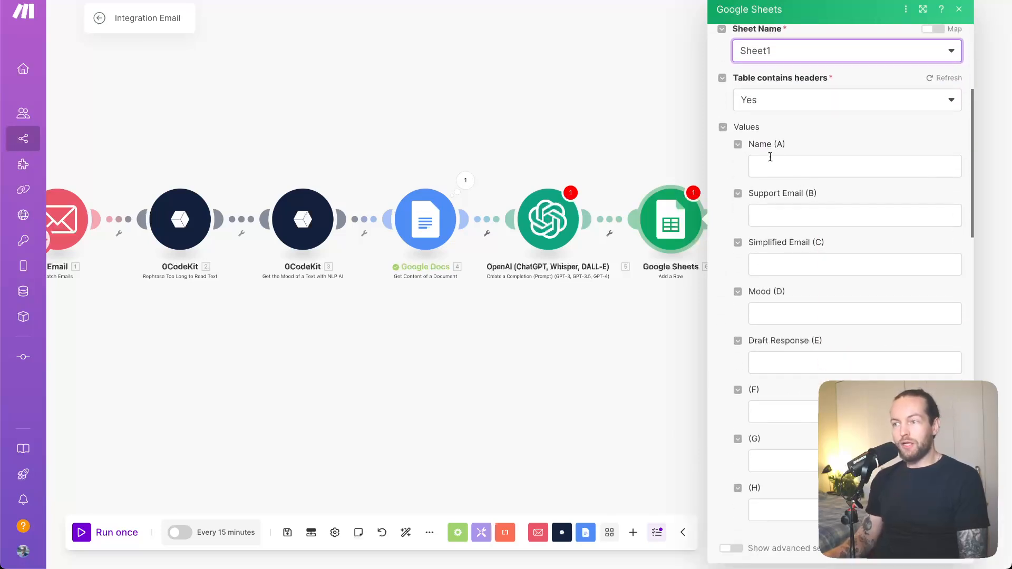
pyautogui.click(780, 160)
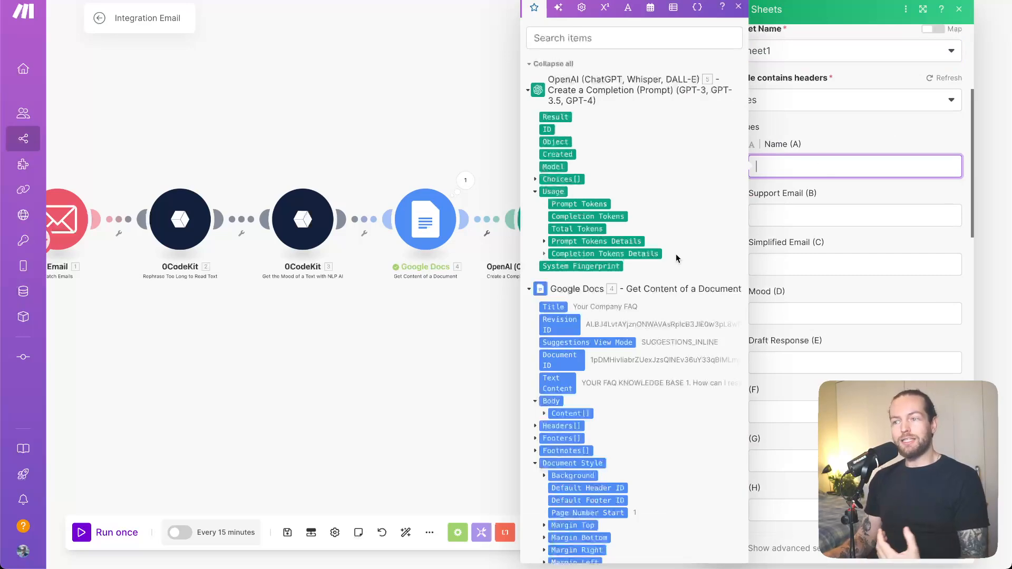
pyautogui.scroll(-2, 676, 258)
pyautogui.scroll(-15, 677, 257)
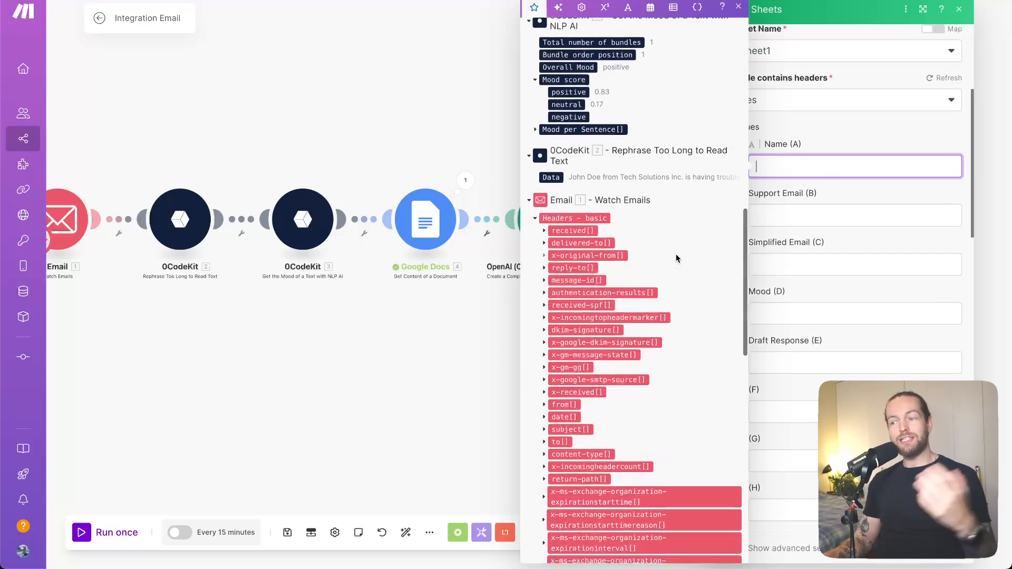
pyautogui.scroll(-2, 677, 257)
pyautogui.scroll(-15, 676, 258)
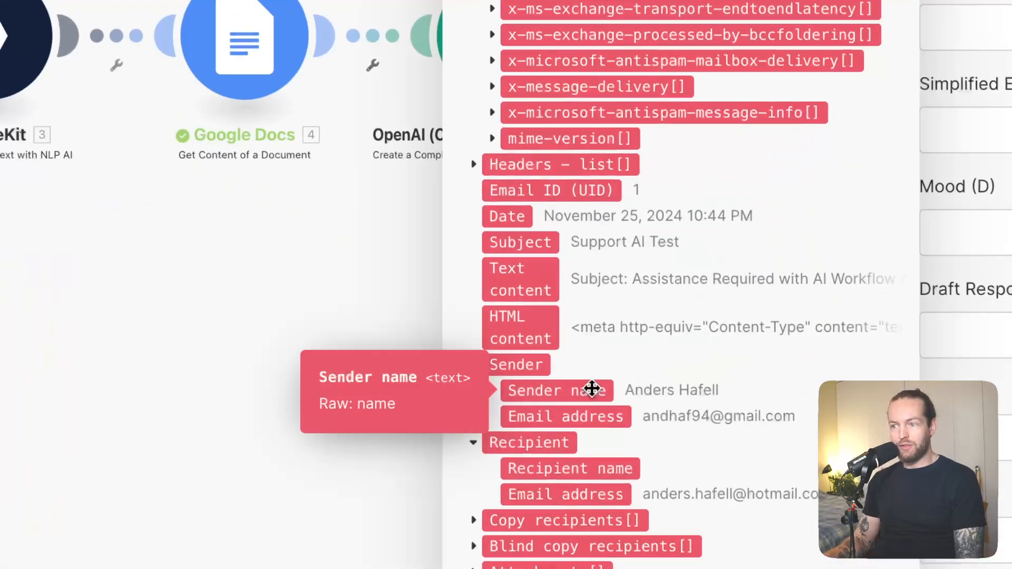
pyautogui.click(591, 389)
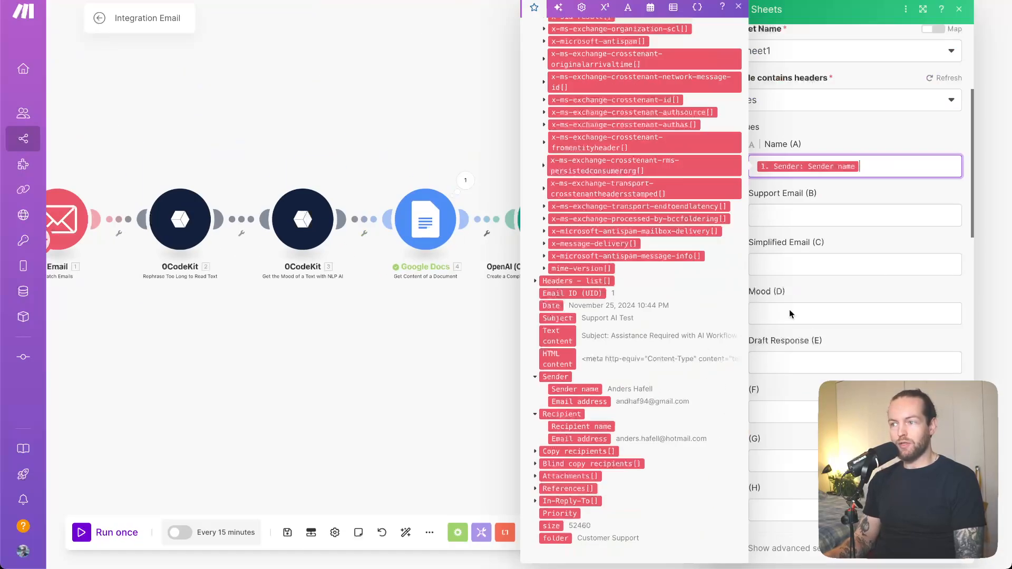
pyautogui.click(879, 213)
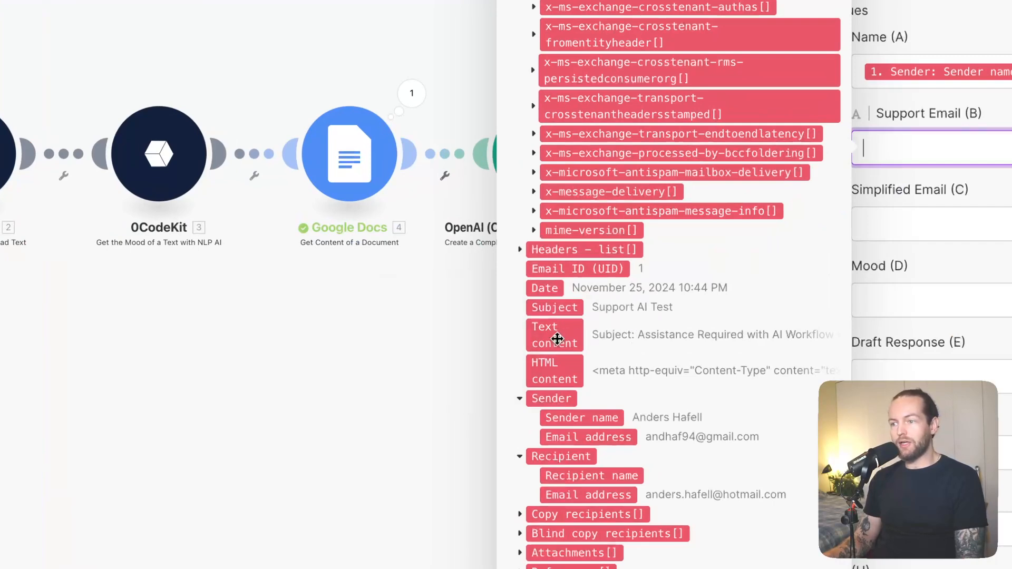
pyautogui.click(557, 339)
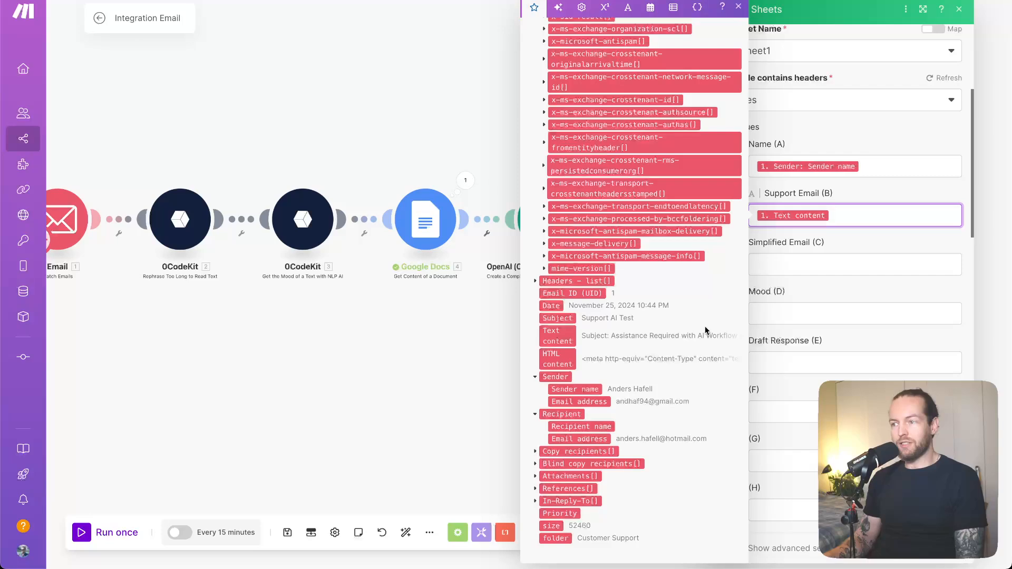
# Map the Simplified Email column to the Data output of the 0CodeKit "Rephrase Too Long to Read Text" module
pyautogui.click(833, 258)
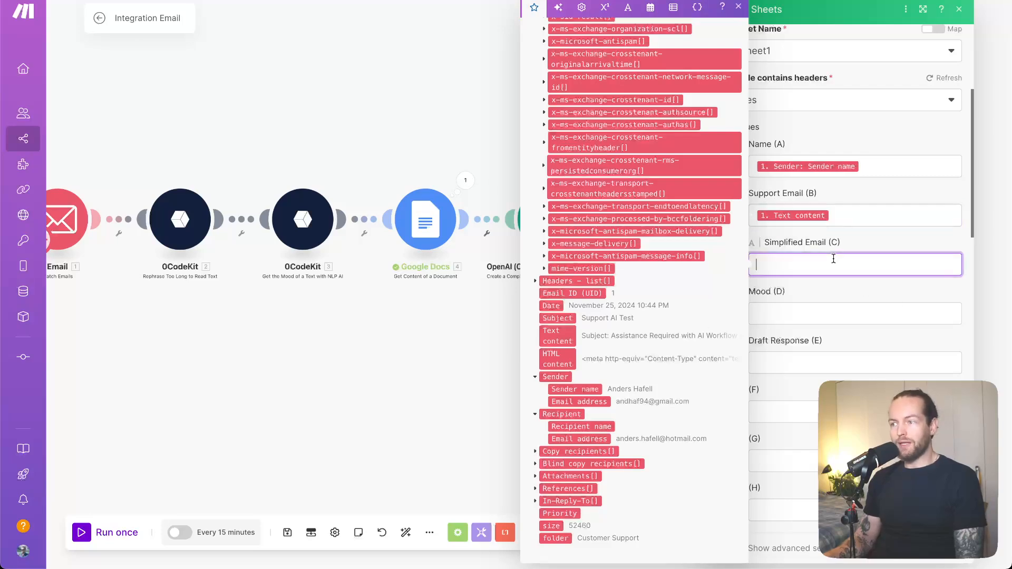
pyautogui.scroll(15, 648, 293)
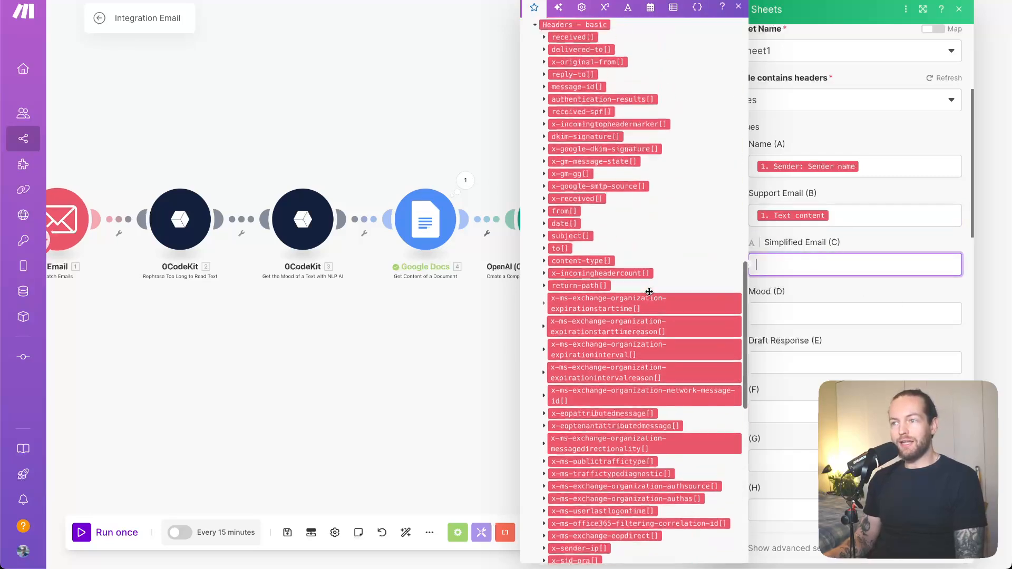
pyautogui.scroll(-5, 649, 295)
pyautogui.scroll(-5, 650, 295)
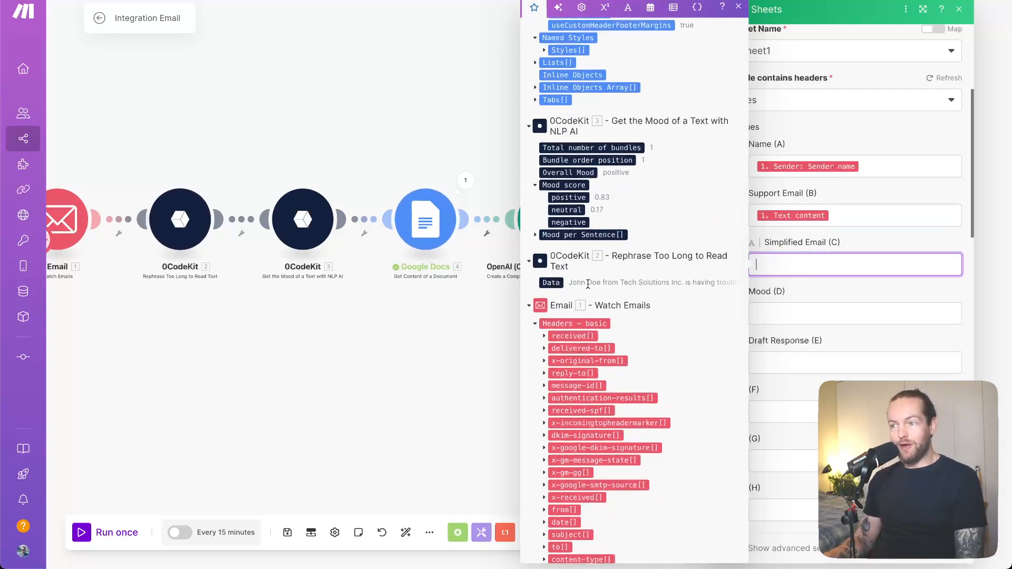
pyautogui.click(551, 283)
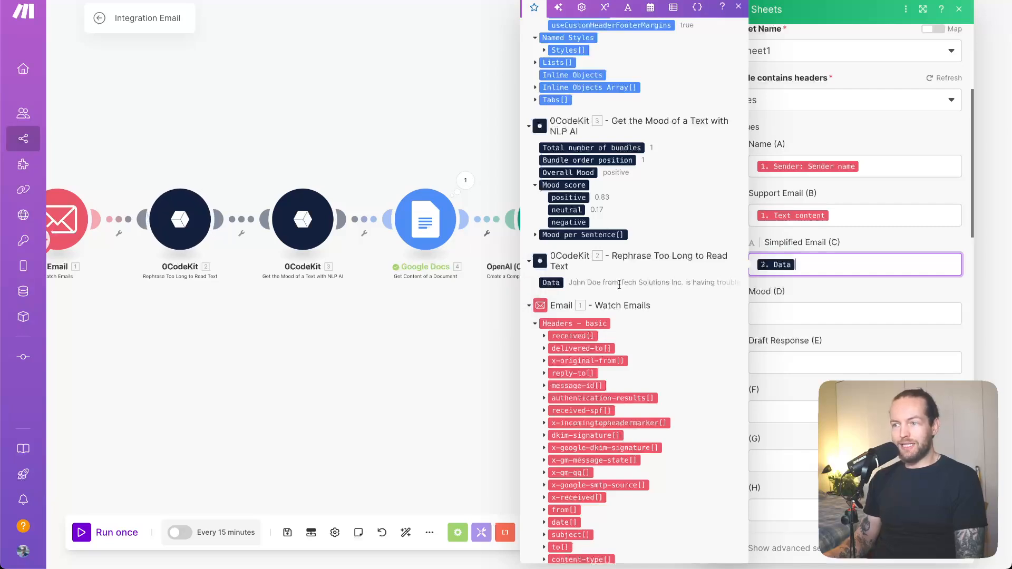
# Map the Mood column to the "positive" mood score from the 0CodeKit "Get the Mood of a Text with NLP AI" module
pyautogui.click(825, 312)
pyautogui.scroll(-10, 680, 319)
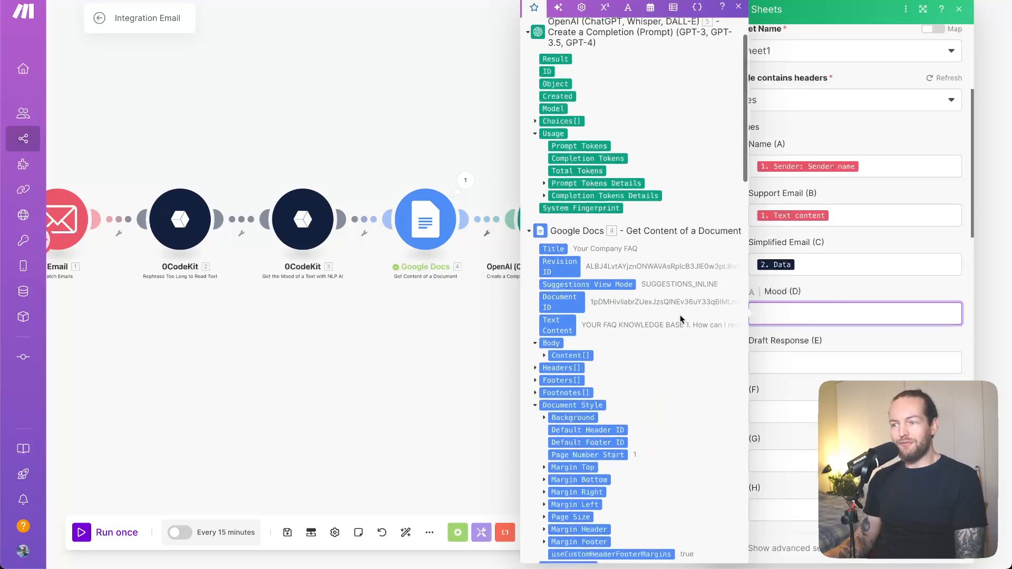
pyautogui.scroll(3, 679, 319)
pyautogui.scroll(2, 680, 319)
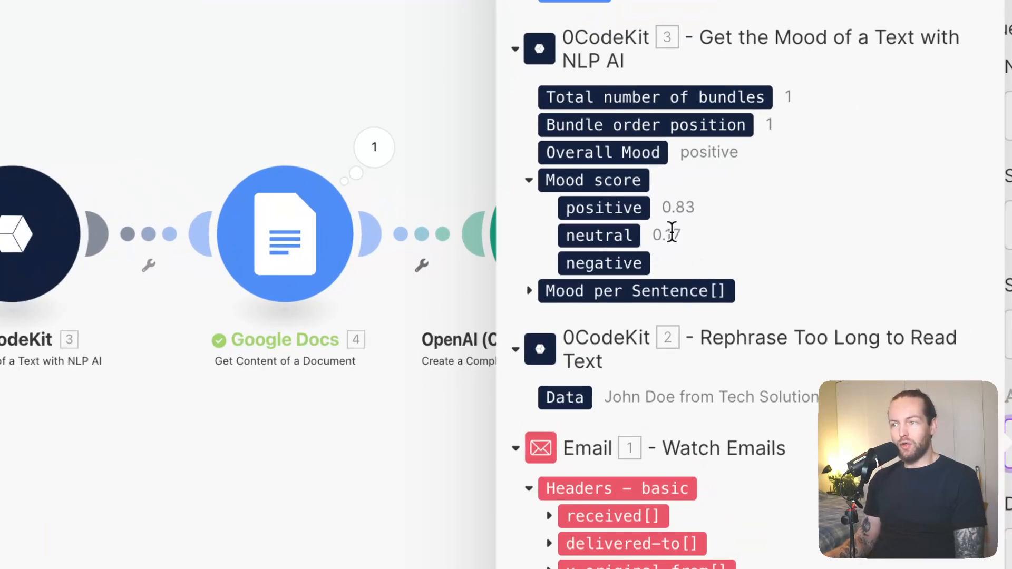
pyautogui.rightClick(722, 237)
pyautogui.click(669, 387)
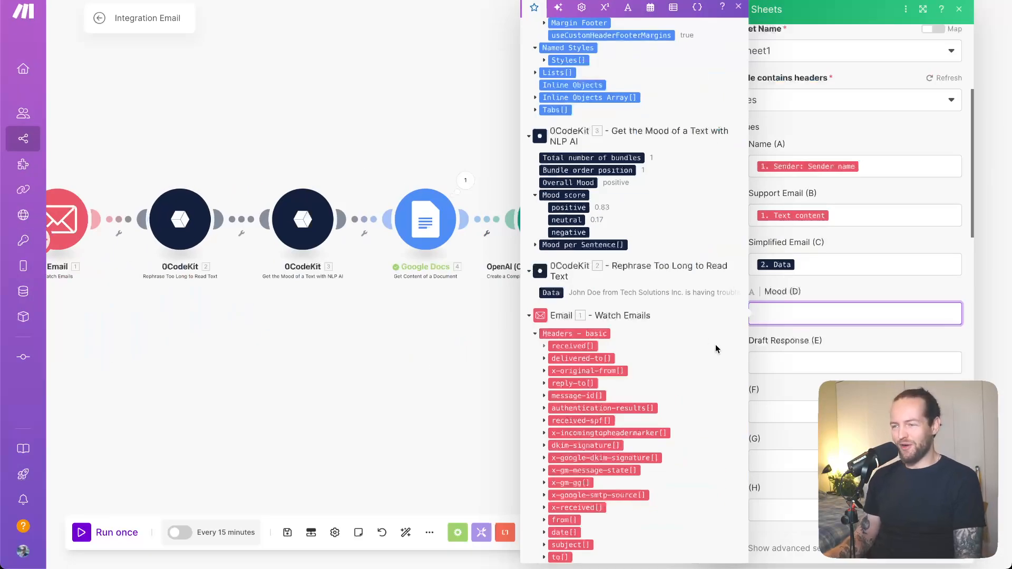
pyautogui.click(579, 208)
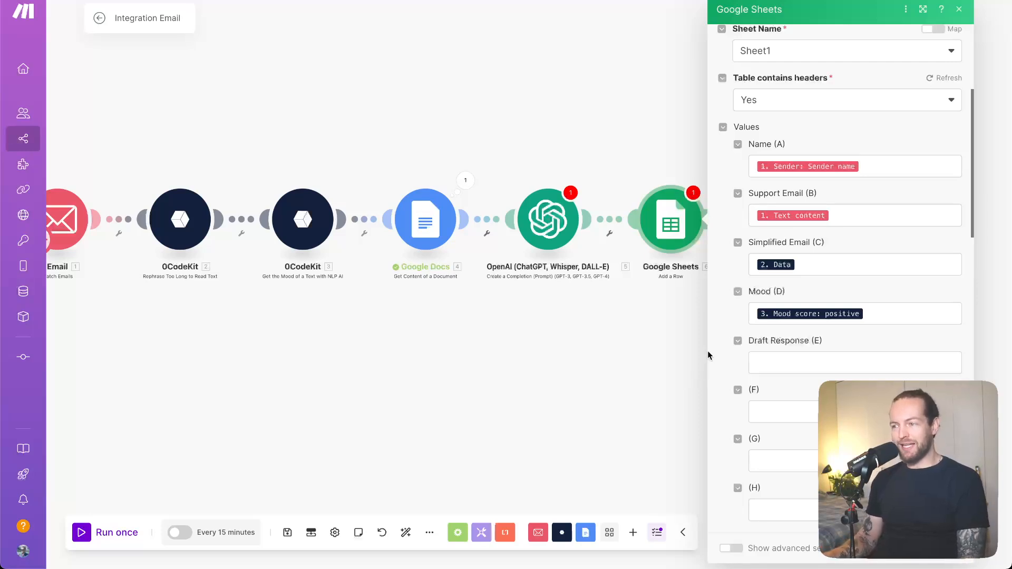
# Map the Draft Response column to the OpenAI module's Result and save the Google Sheets module's settings
pyautogui.click(844, 365)
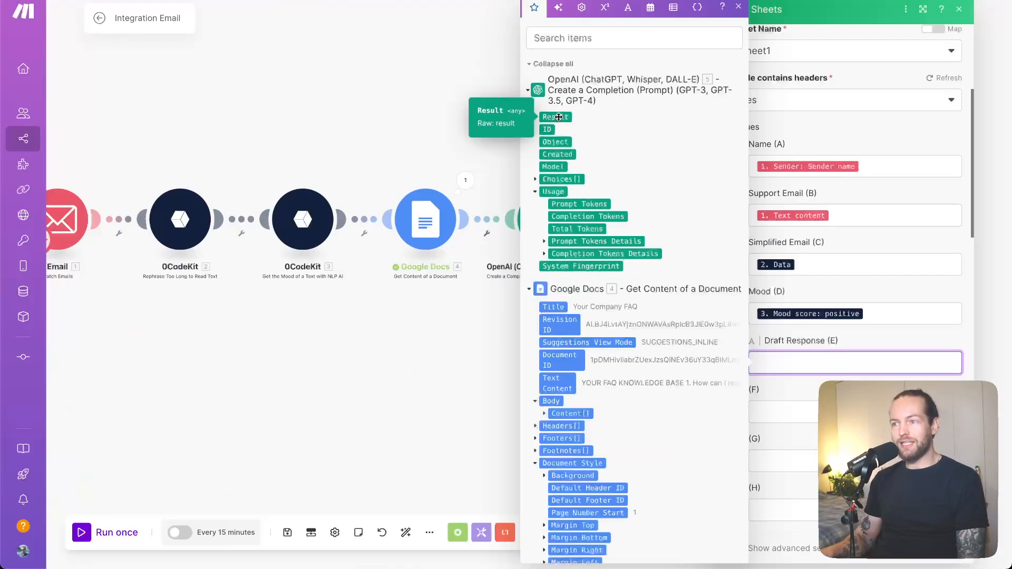
pyautogui.click(559, 117)
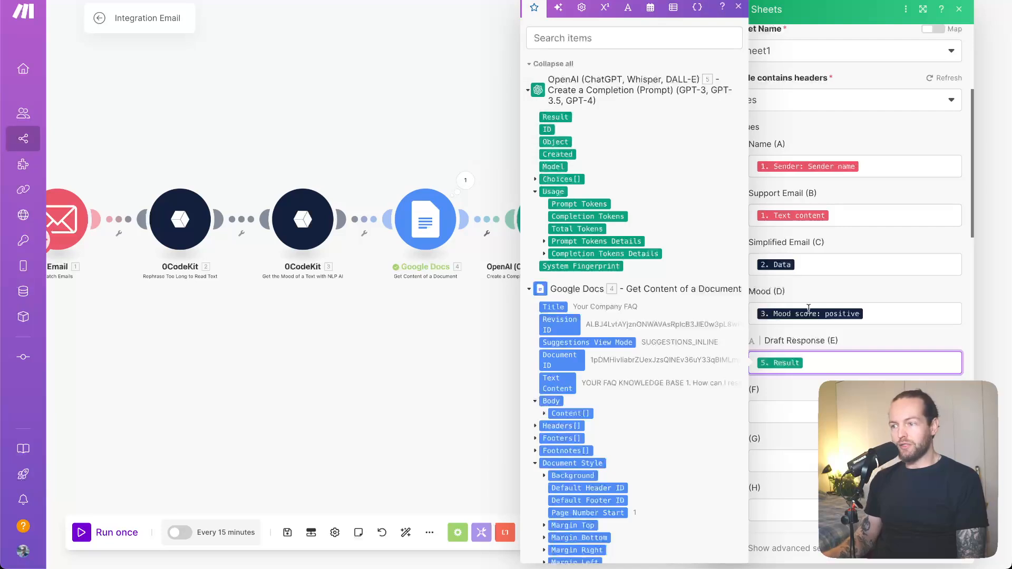
pyautogui.click(855, 387)
pyautogui.scroll(-11, 855, 388)
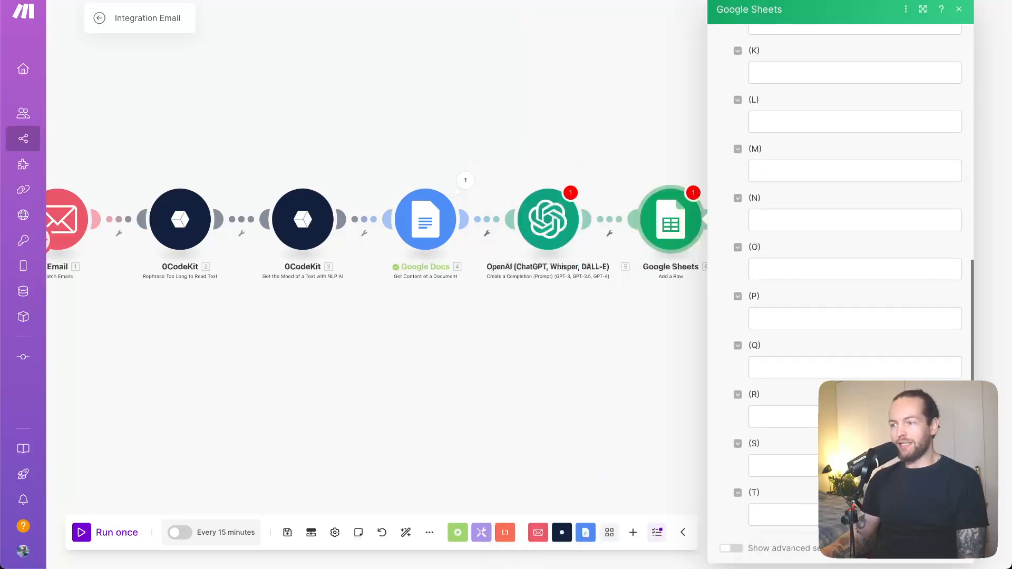
pyautogui.scroll(-8, 855, 388)
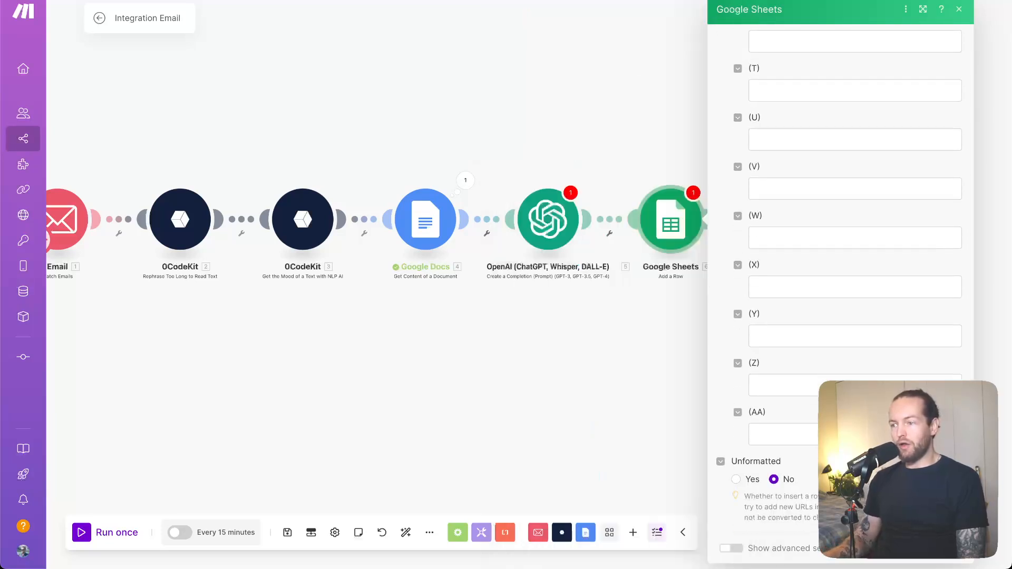
pyautogui.click(948, 548)
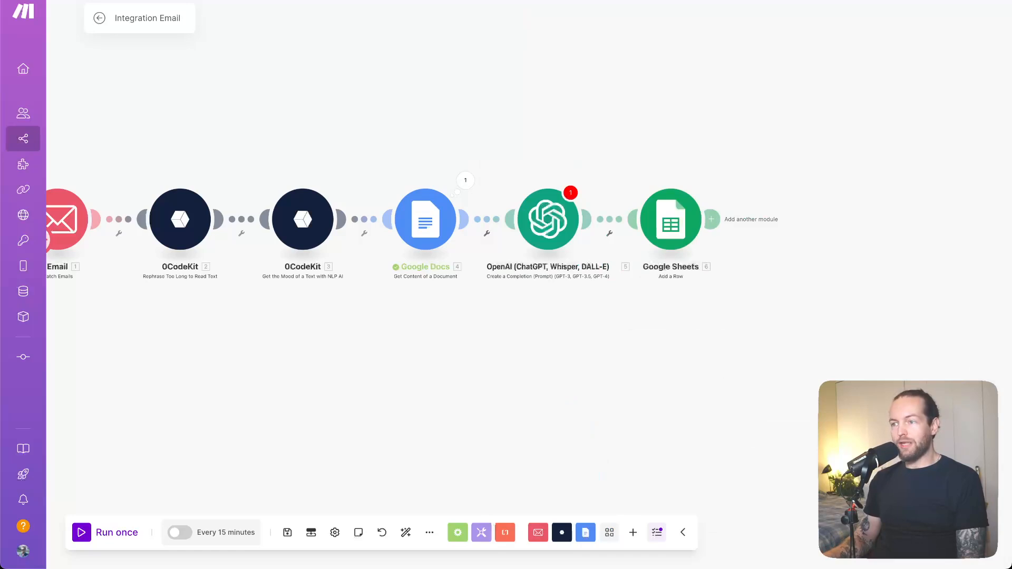
# Review the OpenAI module's connection, model and message text, and close its settings without editing
pyautogui.click(557, 237)
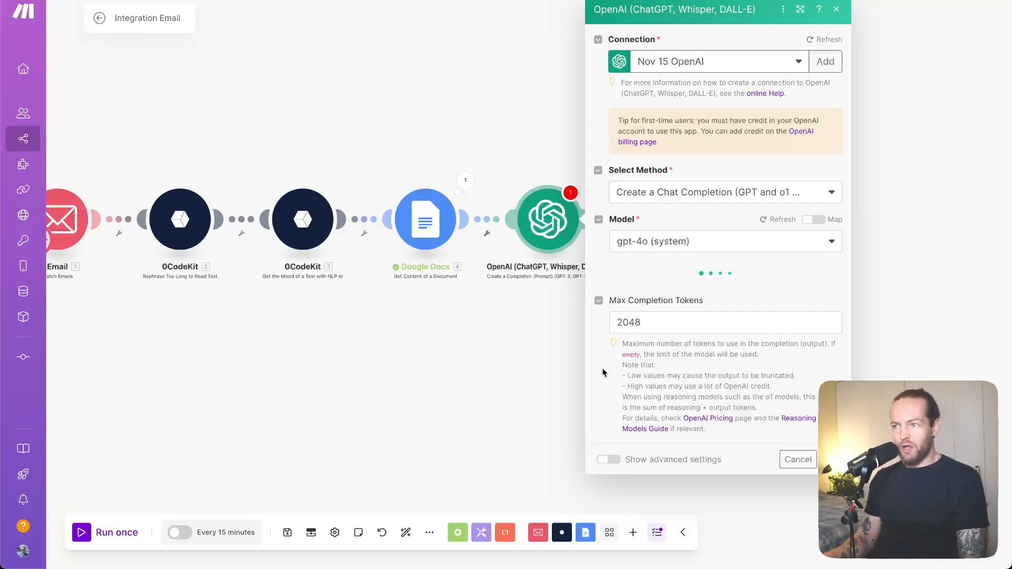
pyautogui.scroll(-3, 602, 372)
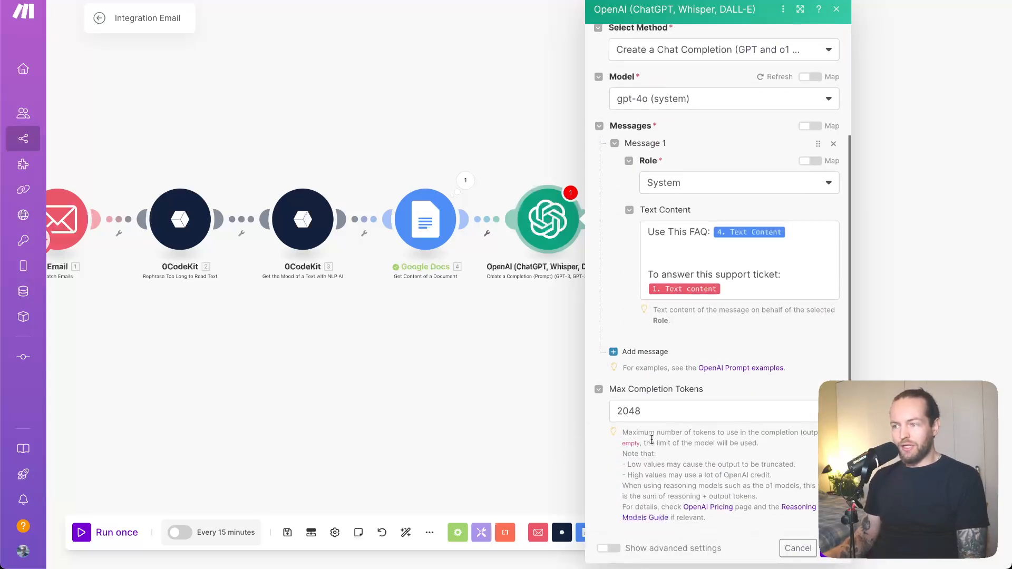
pyautogui.scroll(3, 796, 473)
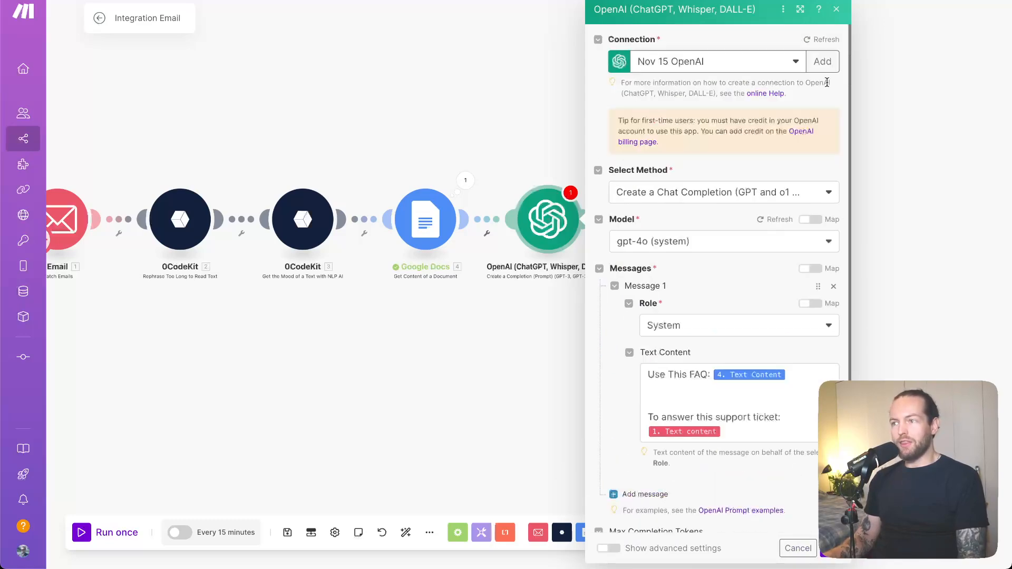
pyautogui.click(837, 10)
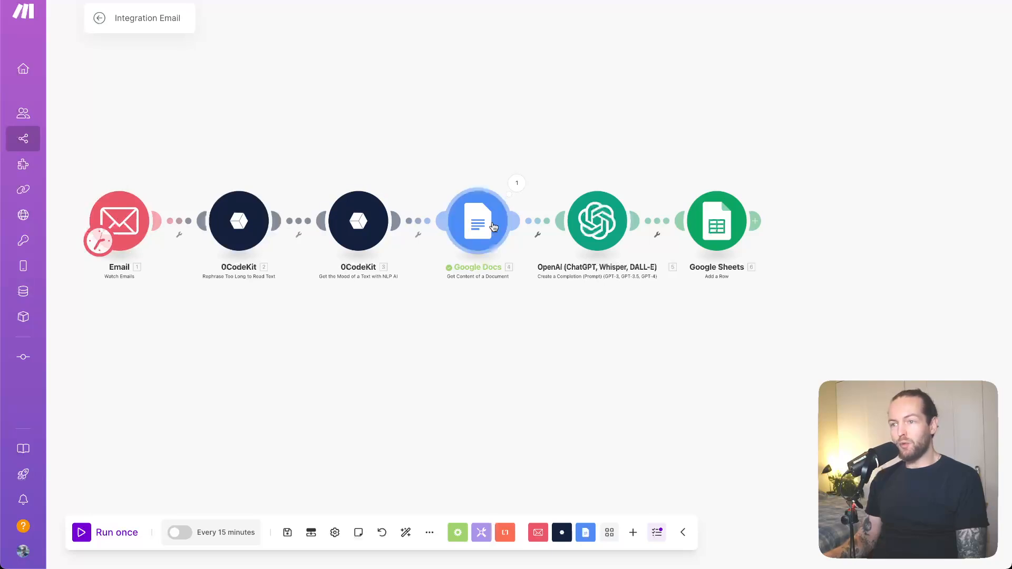
# Check the Google Sheets module and run the Integration Email scenario once
pyautogui.click(728, 237)
pyautogui.click(661, 128)
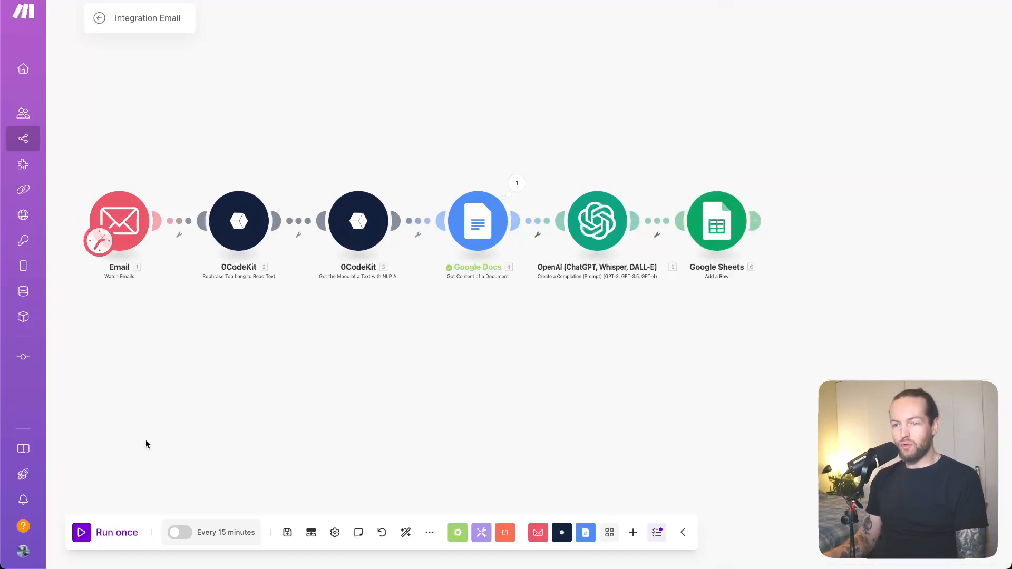
pyautogui.click(112, 537)
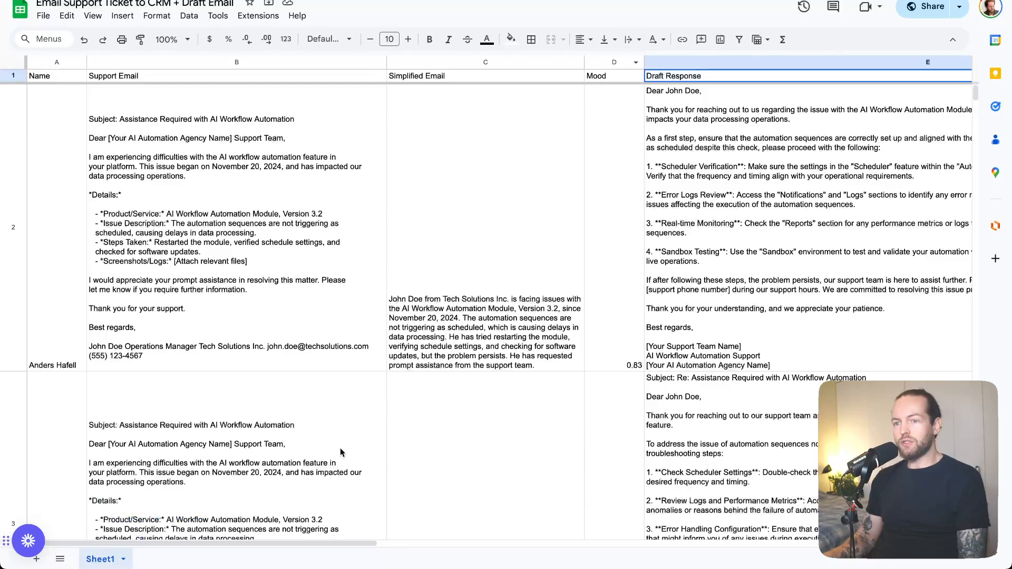
# In the "Email Support Ticket to CRM + Draft Email" spreadsheet, examine the logged support emails, simplified emails and mood scores
pyautogui.scroll(-3, 341, 452)
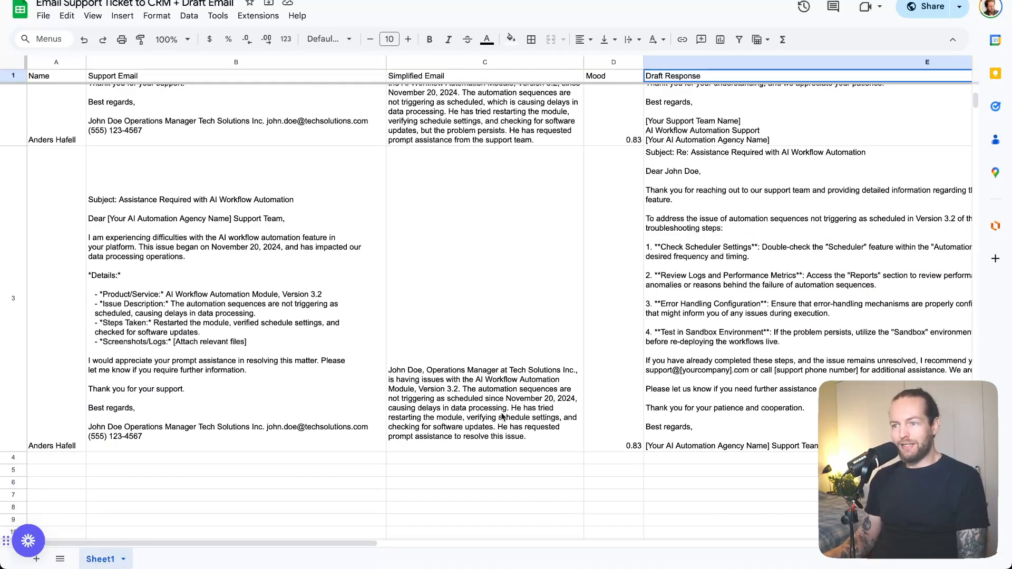
pyautogui.scroll(-1, 501, 417)
pyautogui.scroll(2, 501, 416)
pyautogui.scroll(-1, 501, 416)
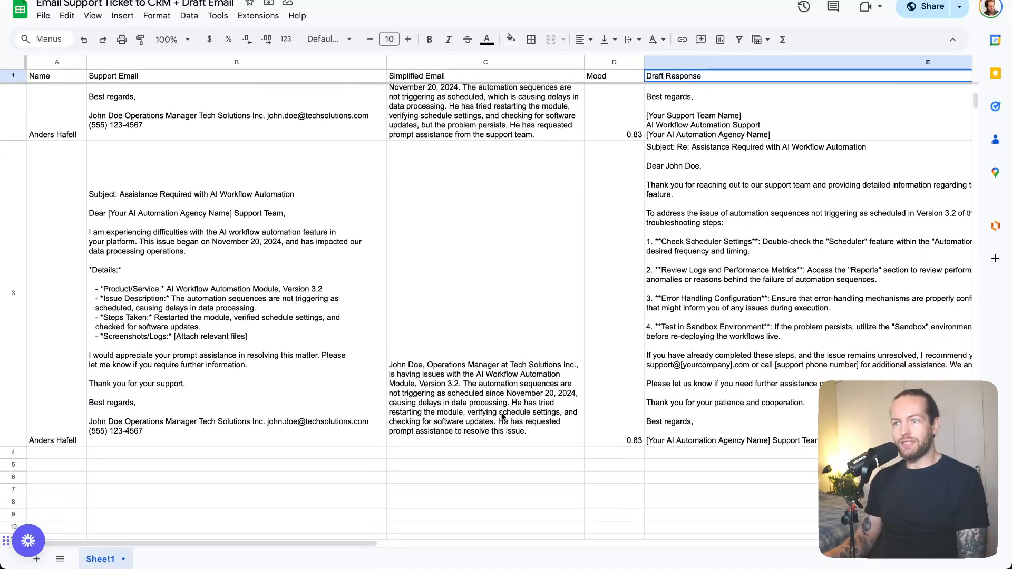
pyautogui.scroll(-2, 501, 416)
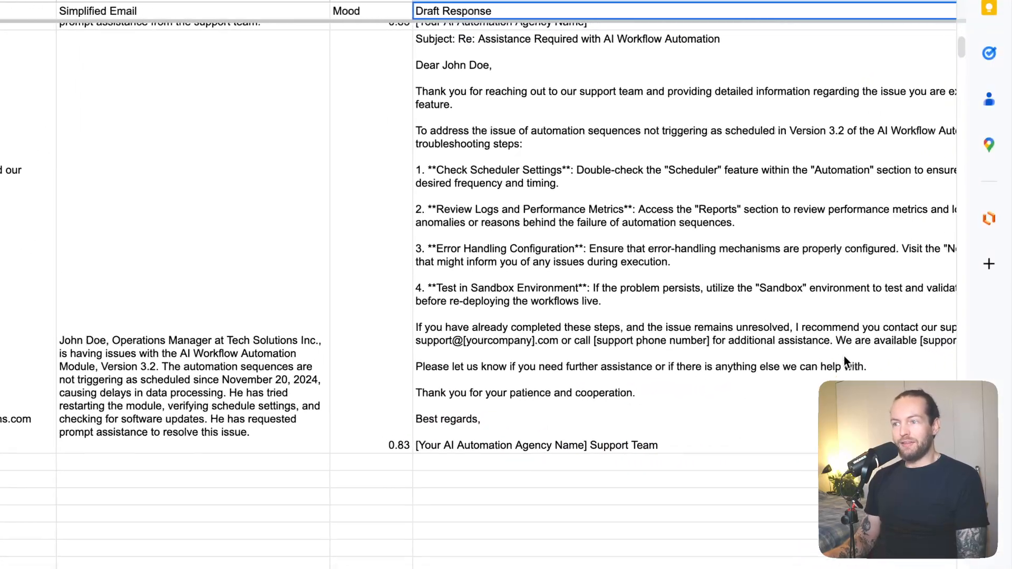
# Examine the full Draft Response in row 3 of the spreadsheet
pyautogui.hscroll(3, 844, 356)
pyautogui.scroll(1, 844, 356)
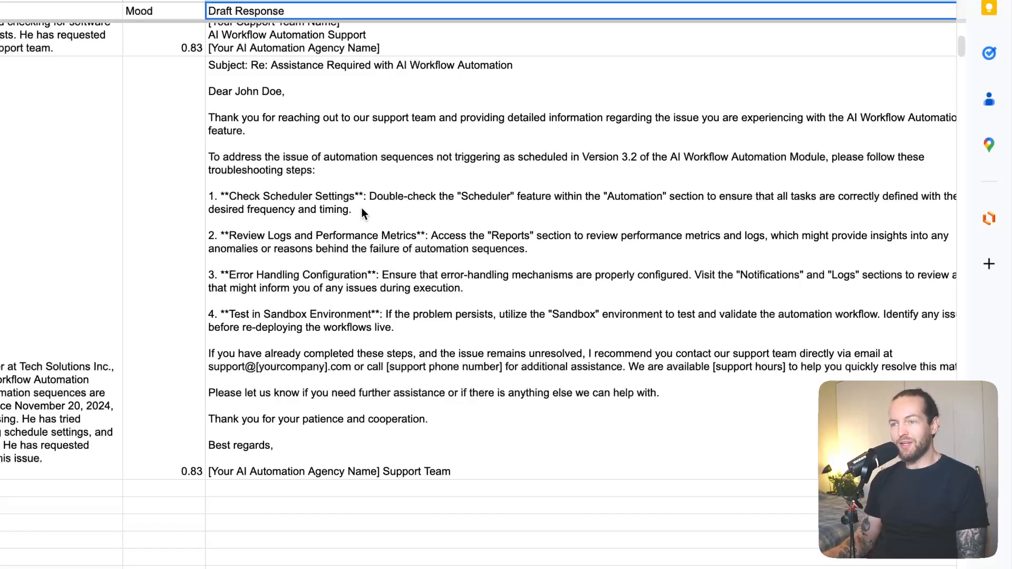
pyautogui.click(585, 260)
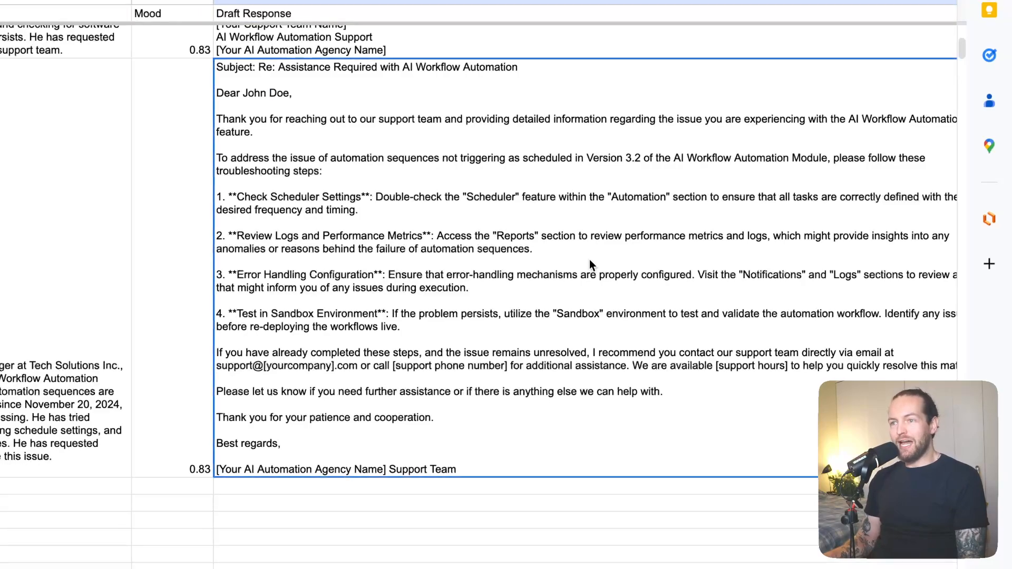
pyautogui.hscroll(2, 742, 275)
pyautogui.scroll(2, 742, 274)
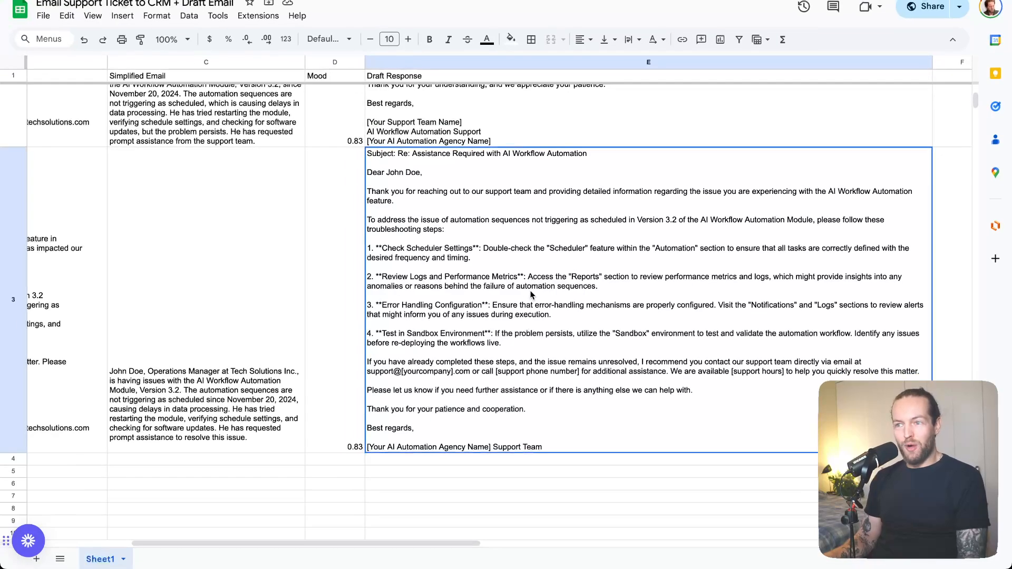
pyautogui.hscroll(-4, 475, 326)
pyautogui.scroll(3, 475, 326)
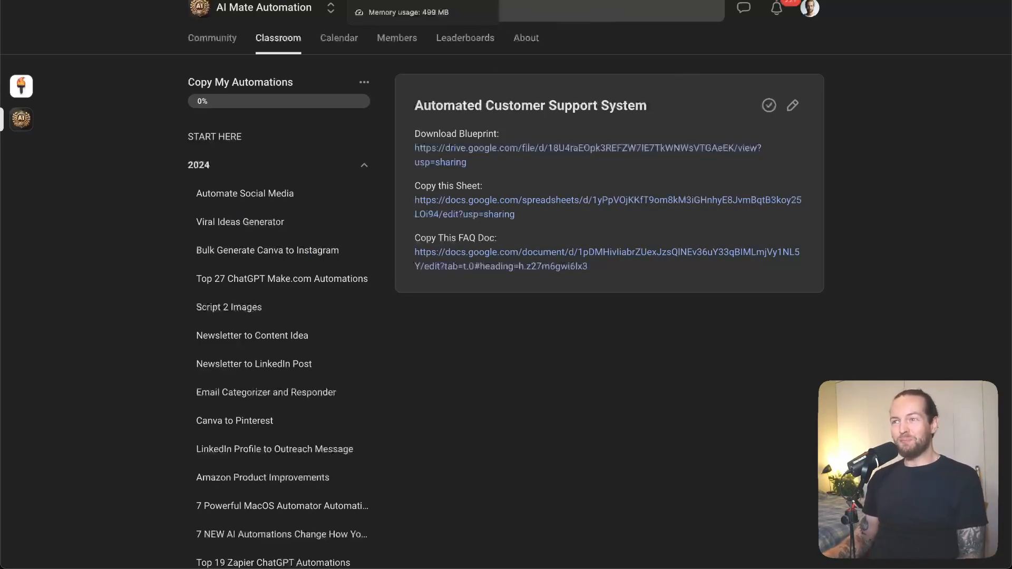
# Switch to the "Automated Customer Support System (Working)" scenario in Make
pyautogui.click(237, 1)
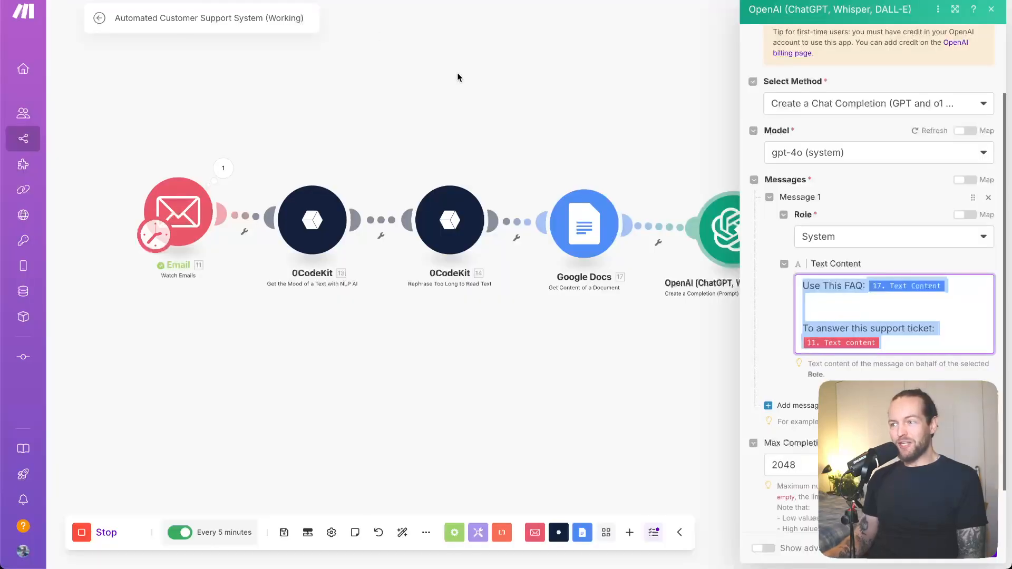